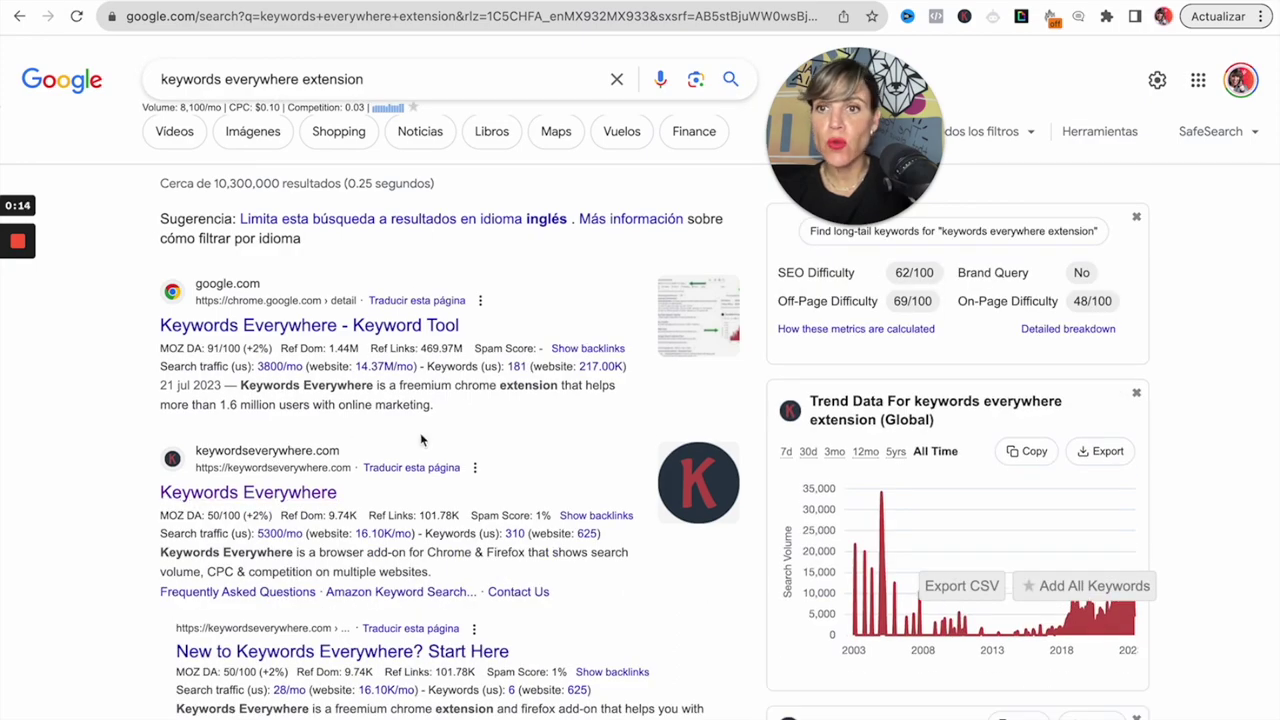
Open the Keywords Everywhere website from the search results and go to its Chrome extension install page
scroll(420, 435, down, 2)
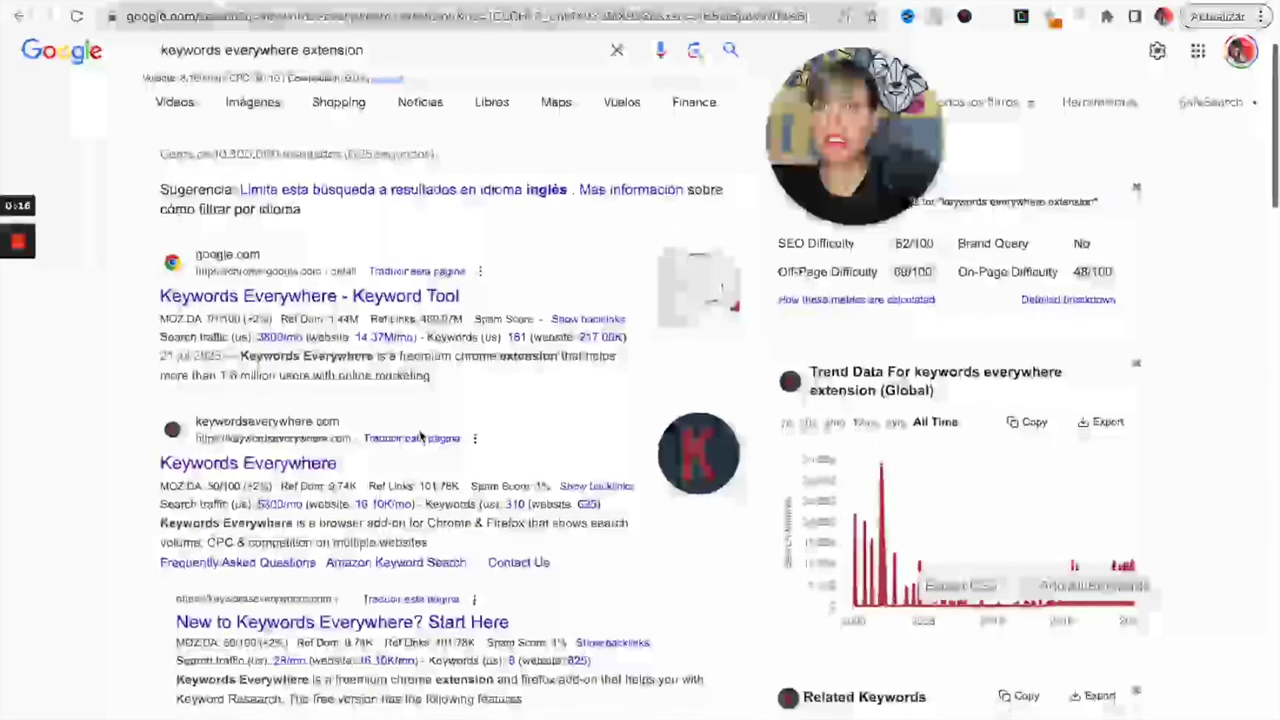
scroll(420, 435, up, 1)
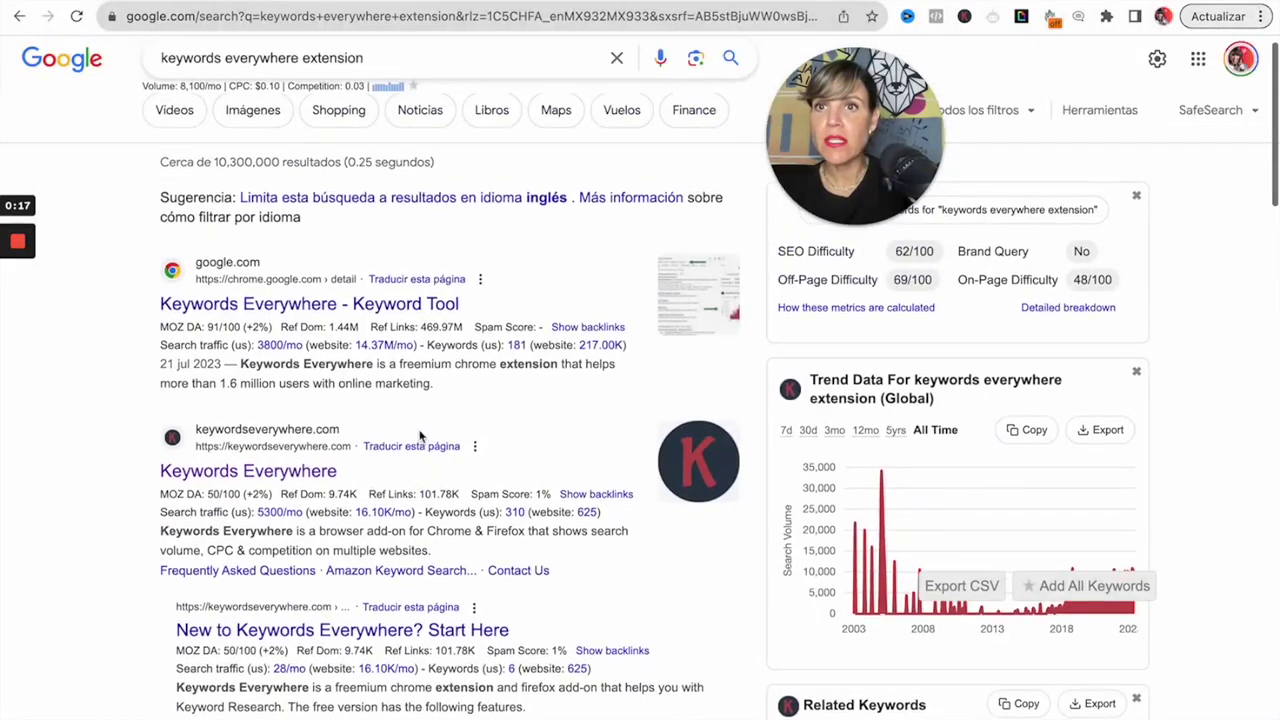
click(276, 475)
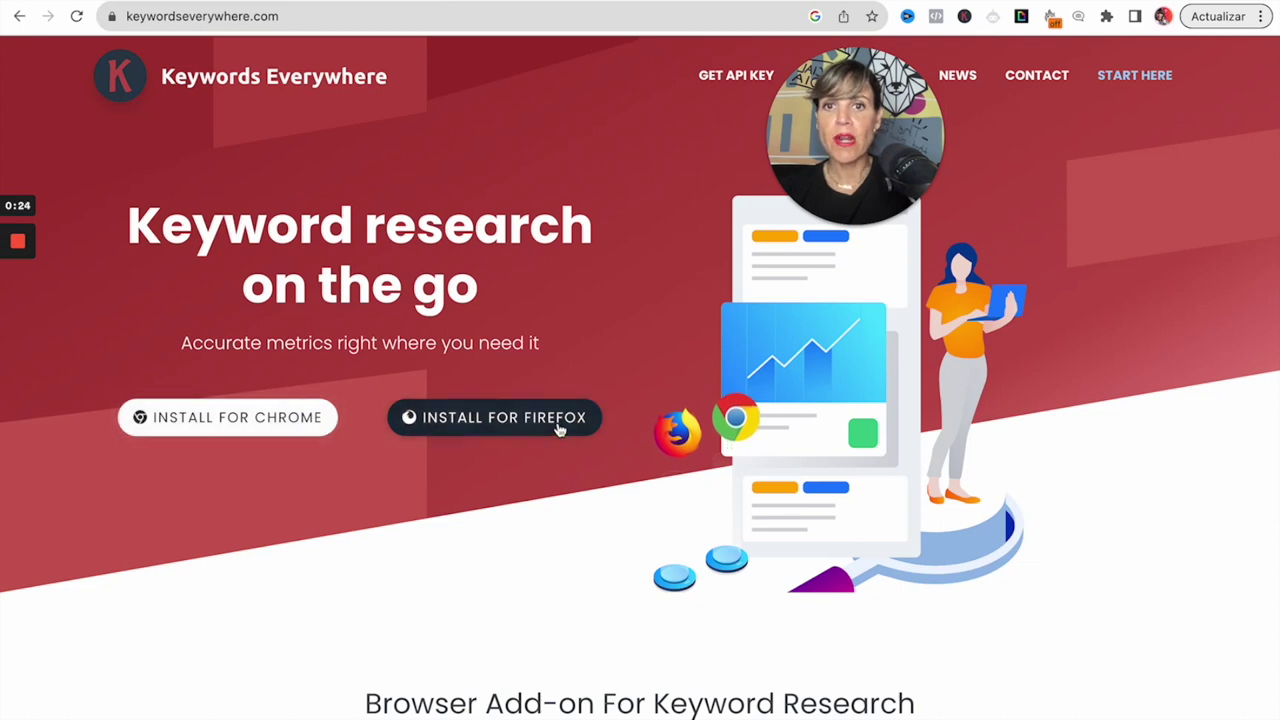
click(300, 420)
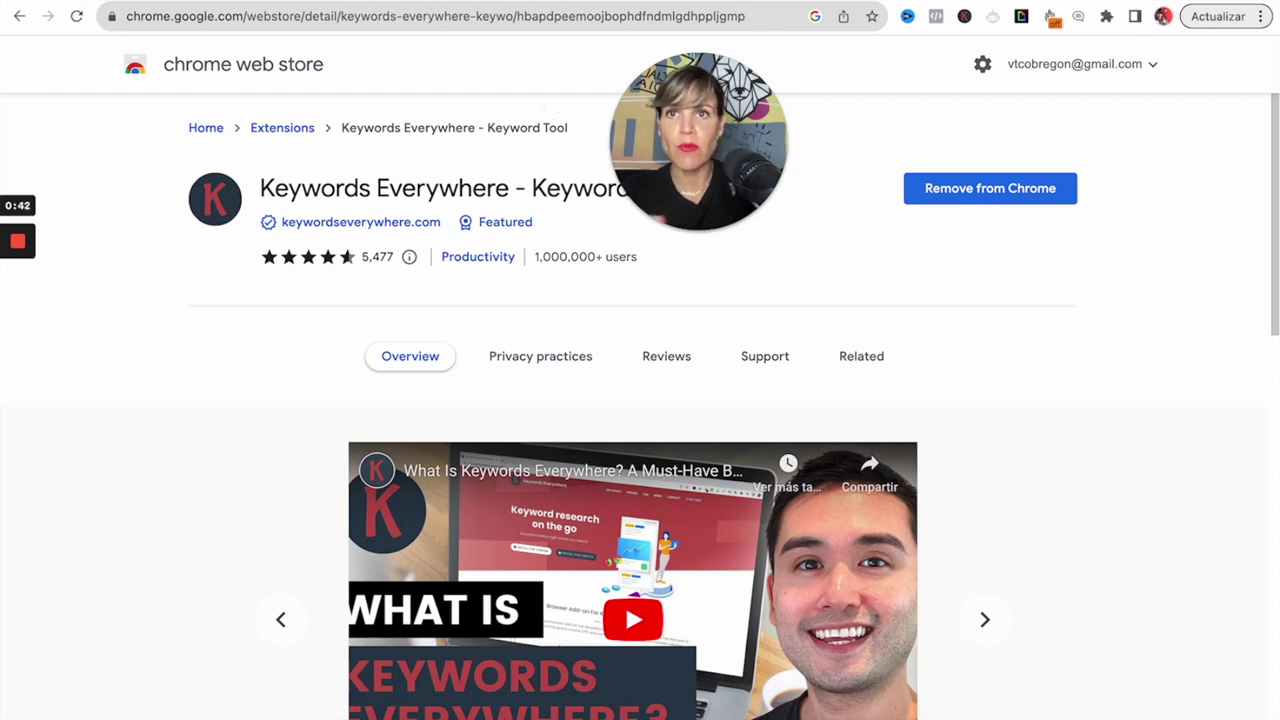
Switch to ChatGPT to view its start page with the extension active
key(ctrl+Tab)
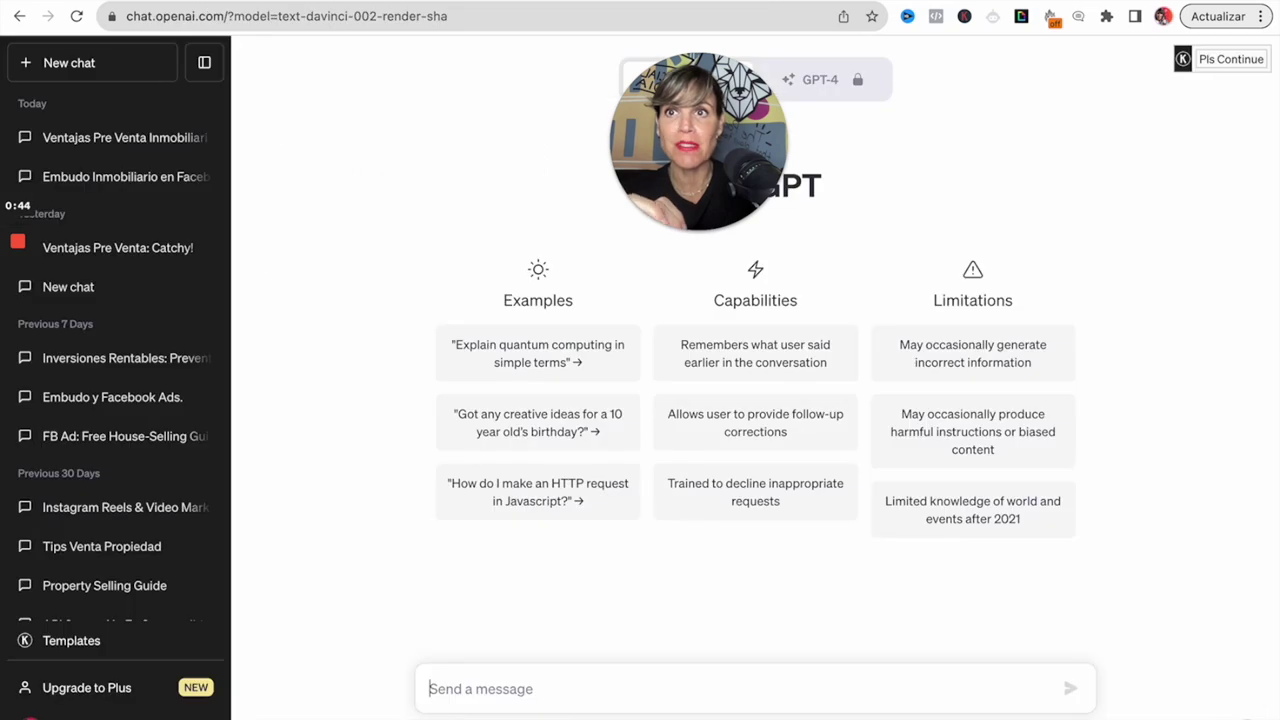
drag(652, 117, 380, 113)
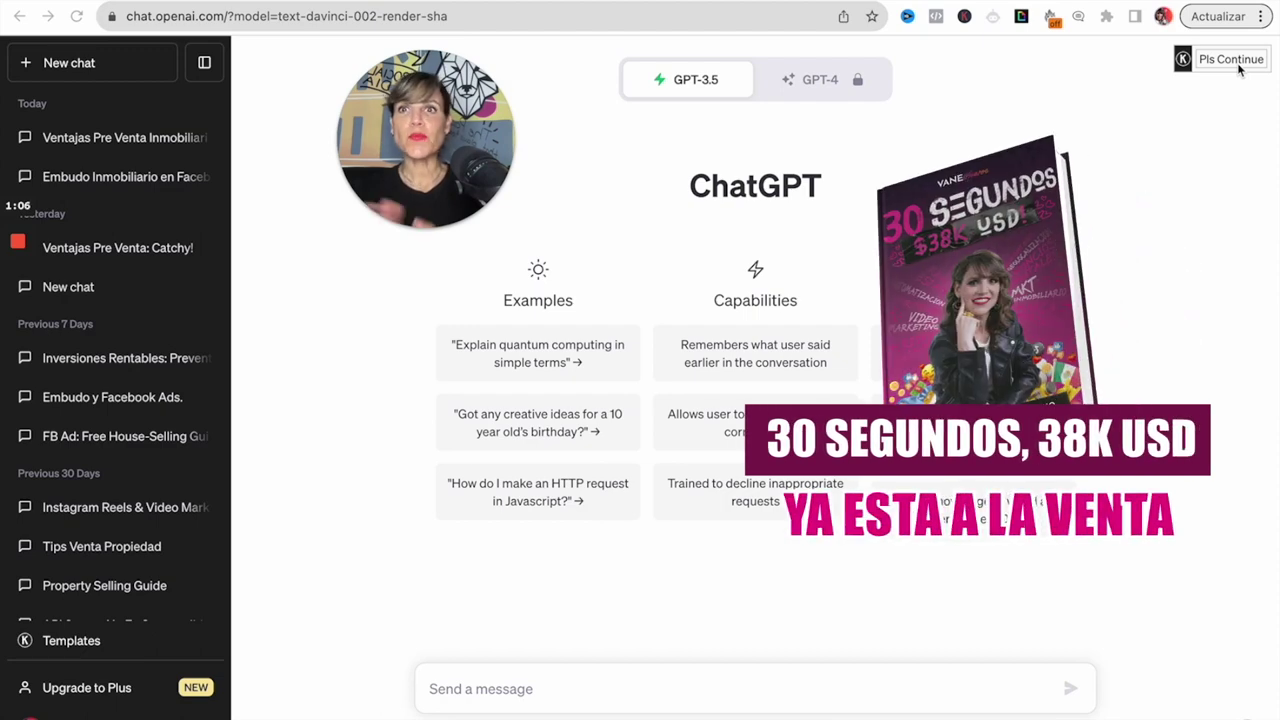
Search Google in the new browser tab for "ventajas de pre ventas inmobiliarias"
mouse_move(1240, 4)
click(240, 28)
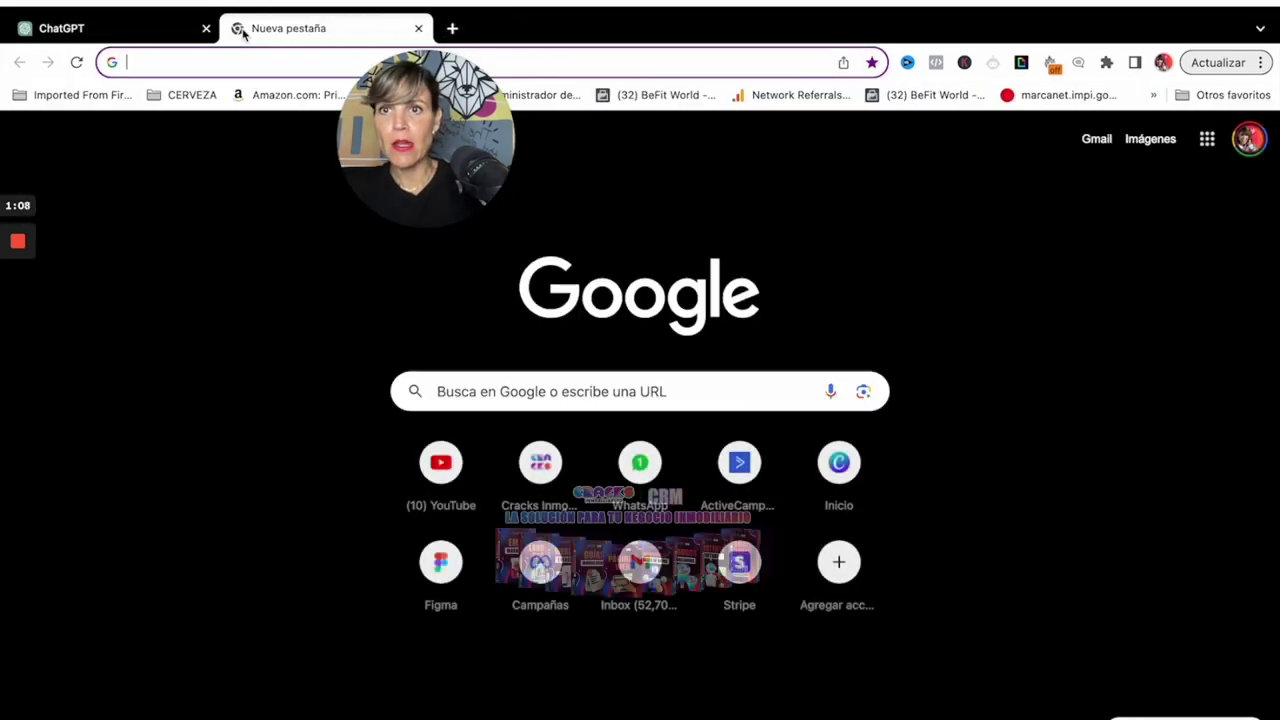
click(552, 350)
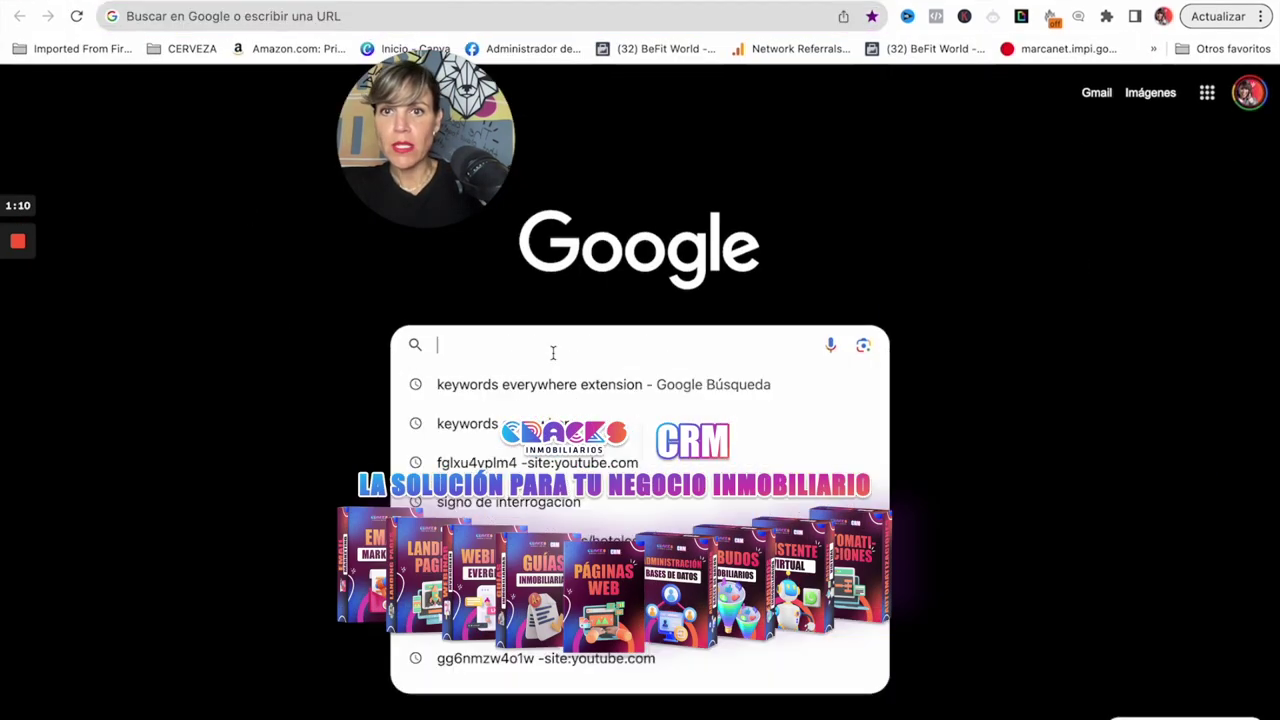
text(ventajas de pre ventas inmobiliarias)
key(Return)
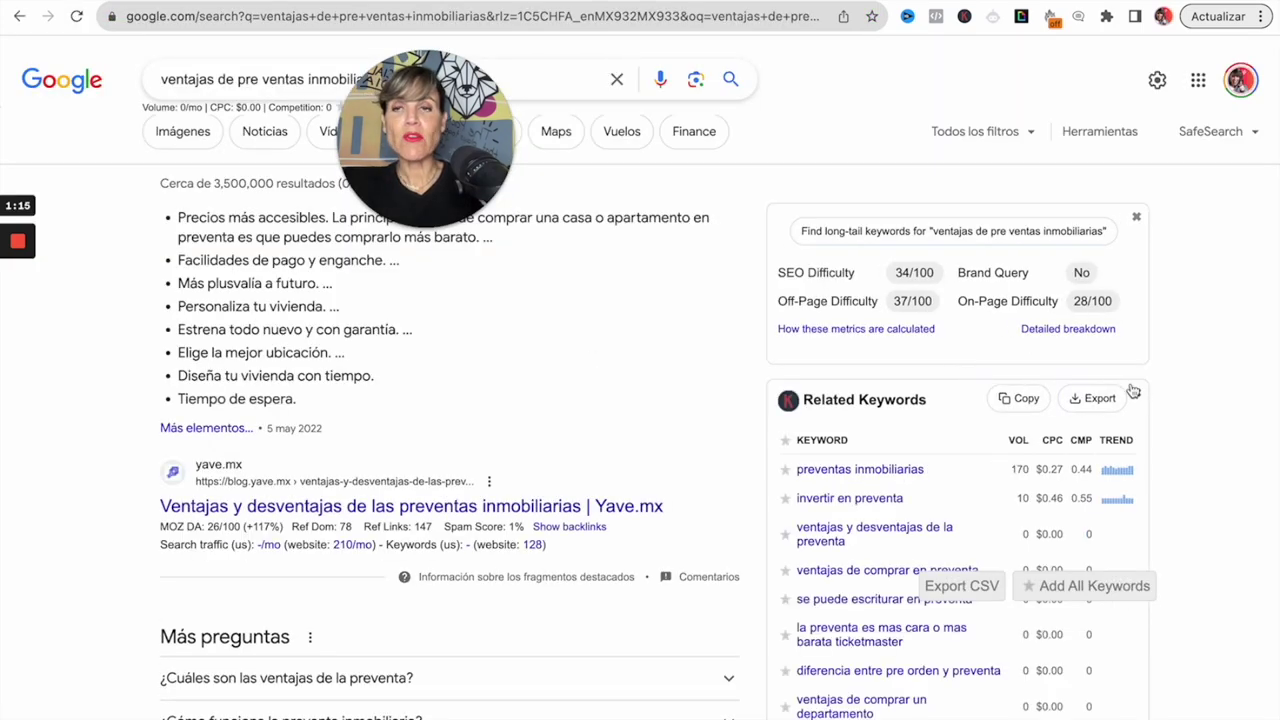
Examine the related keywords, long-tail keywords and related searches for the real estate pre-sale query
drag(468, 180, 583, 222)
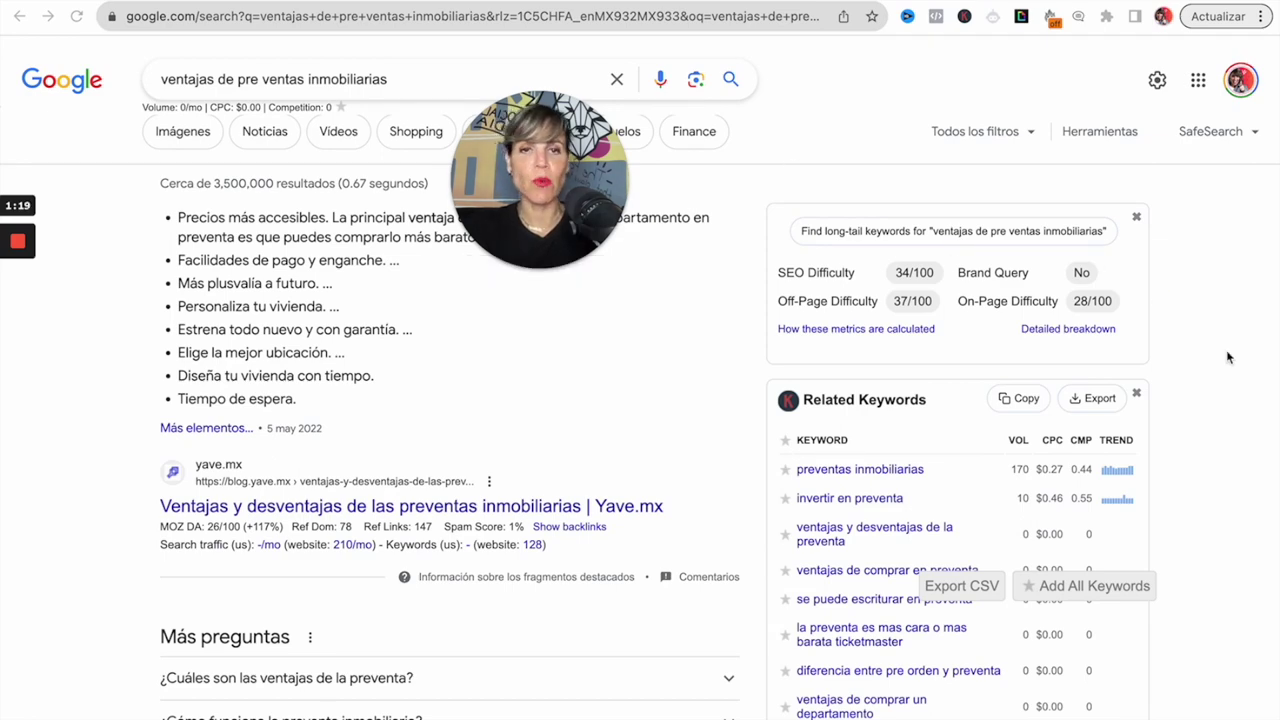
scroll(1211, 364, down, 4)
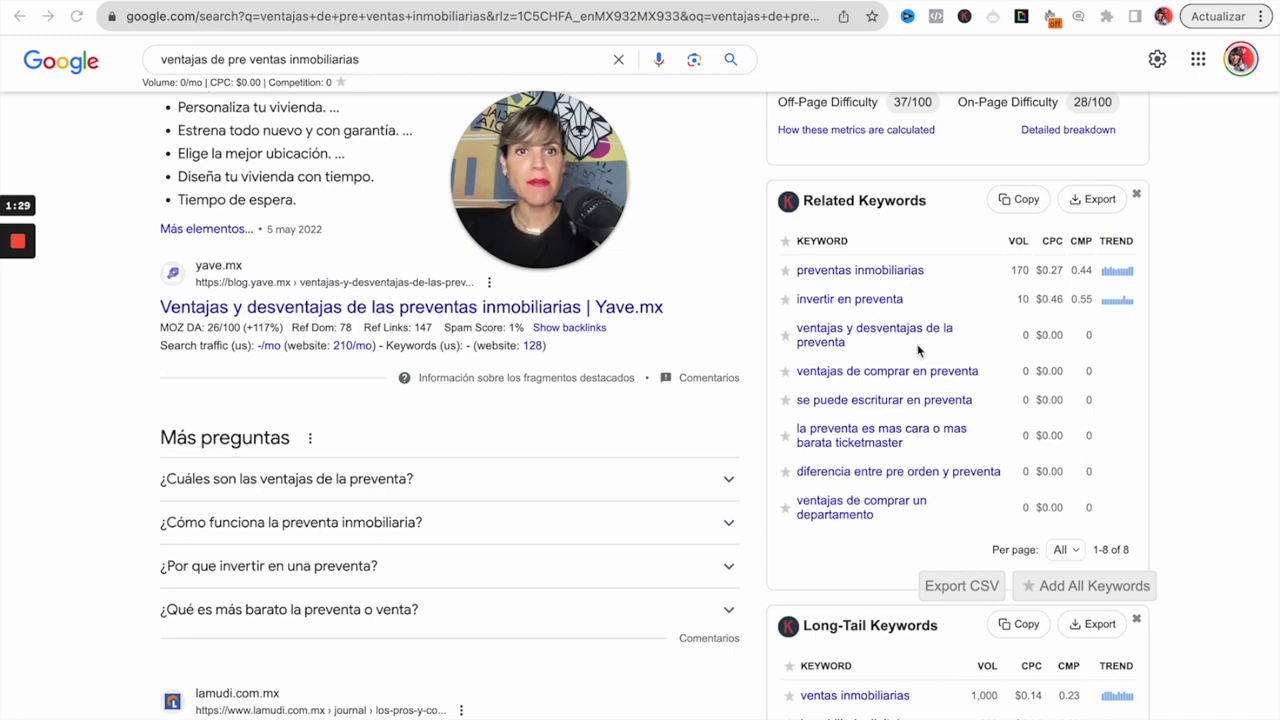
scroll(987, 395, down, 8)
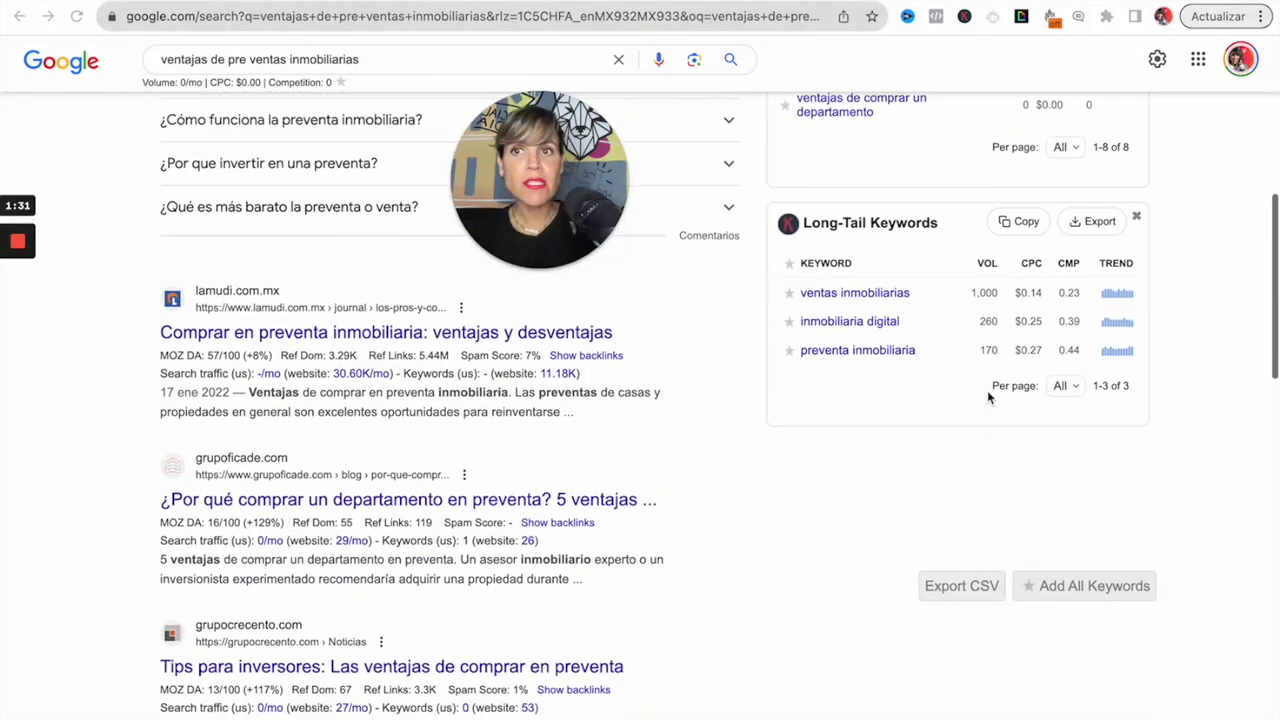
scroll(987, 398, down, 1)
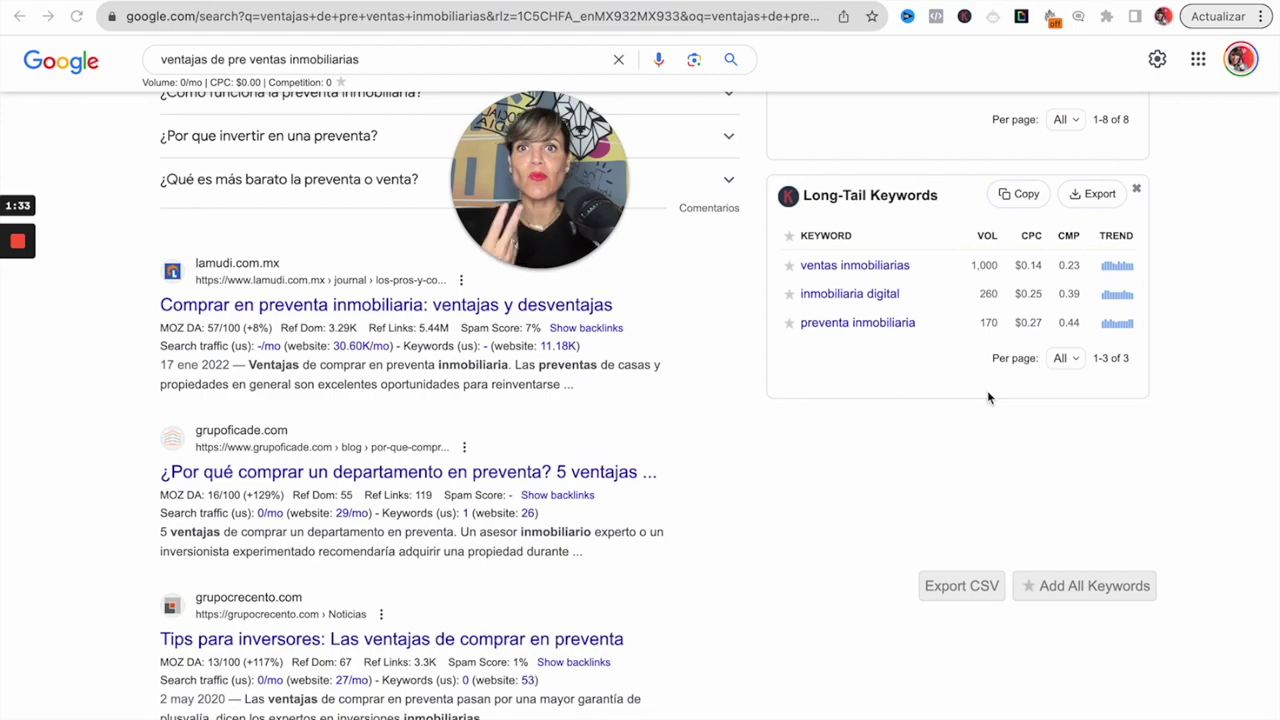
scroll(988, 398, down, 15)
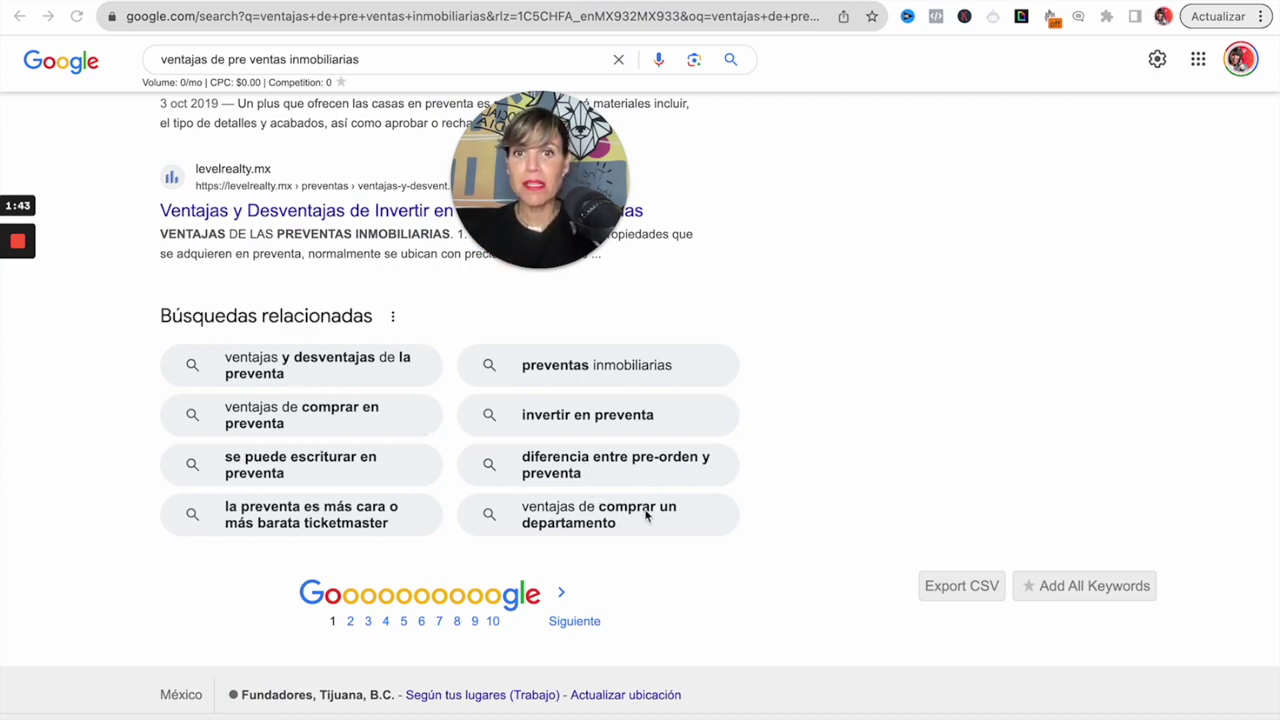
scroll(577, 477, up, 15)
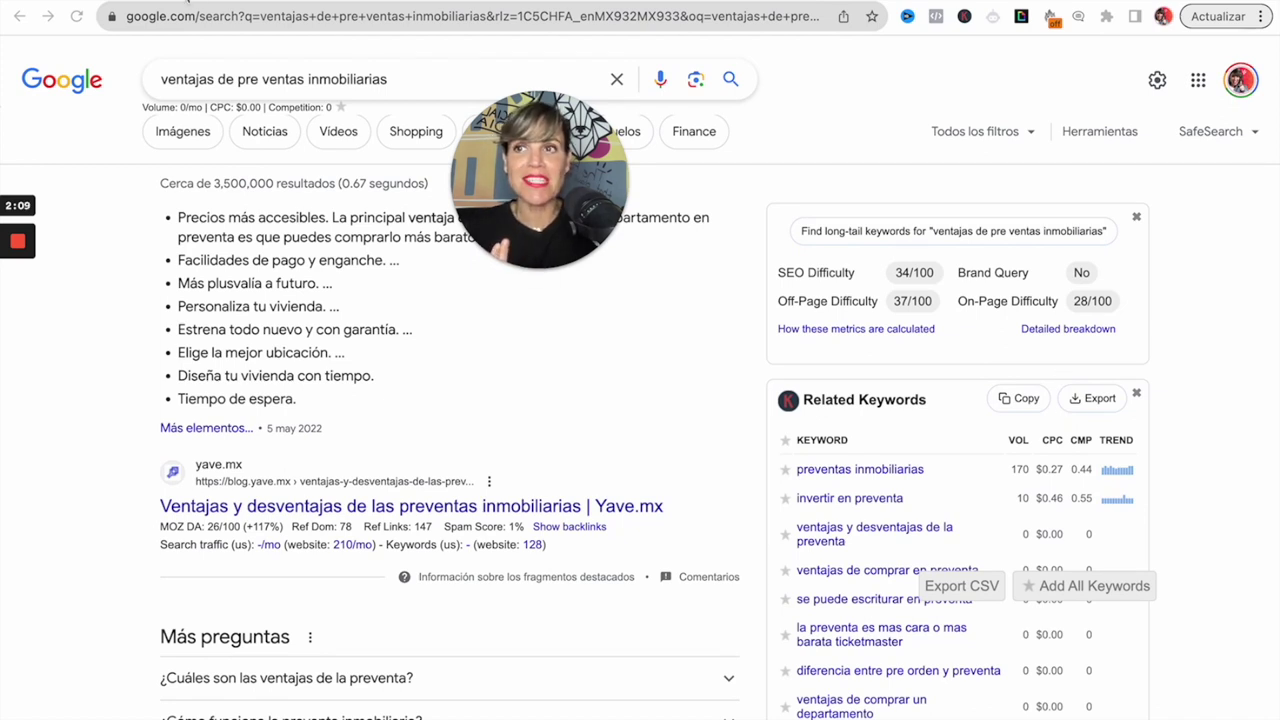
Return to ChatGPT and open the Keywords Everywhere prompt templates
key(ctrl+Tab)
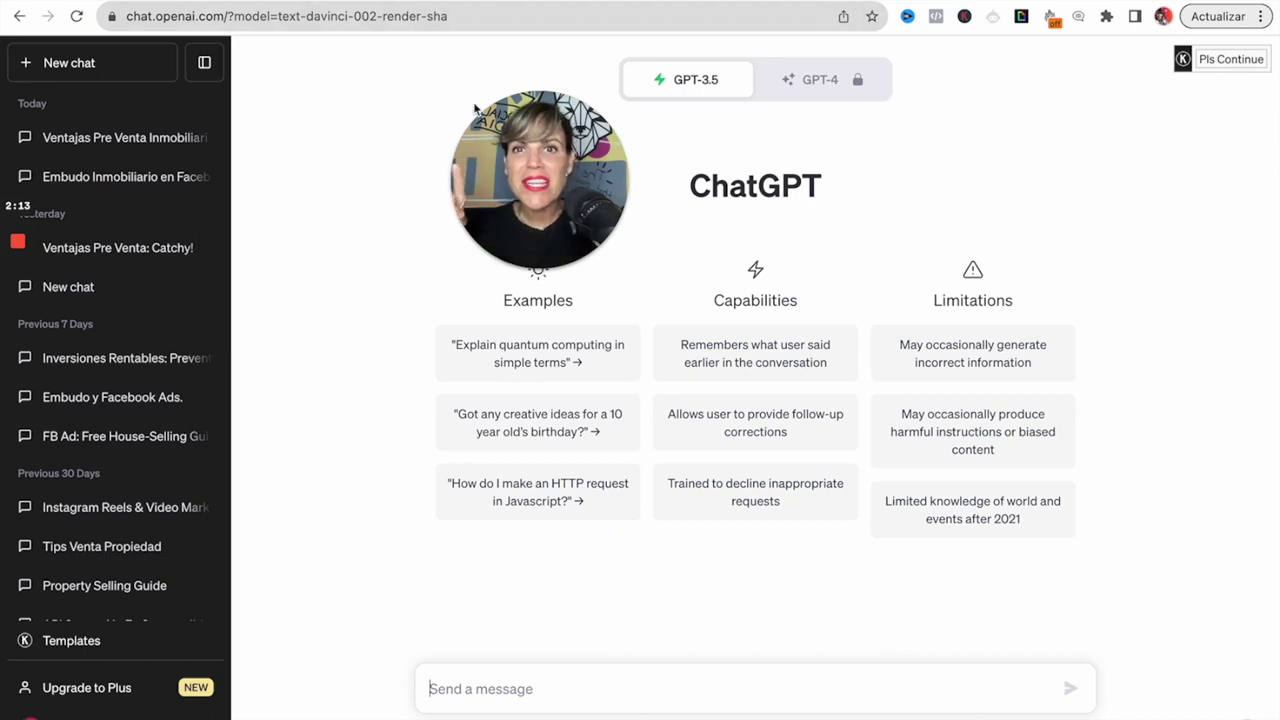
mouse_move(540, 188)
drag(540, 188, 472, 145)
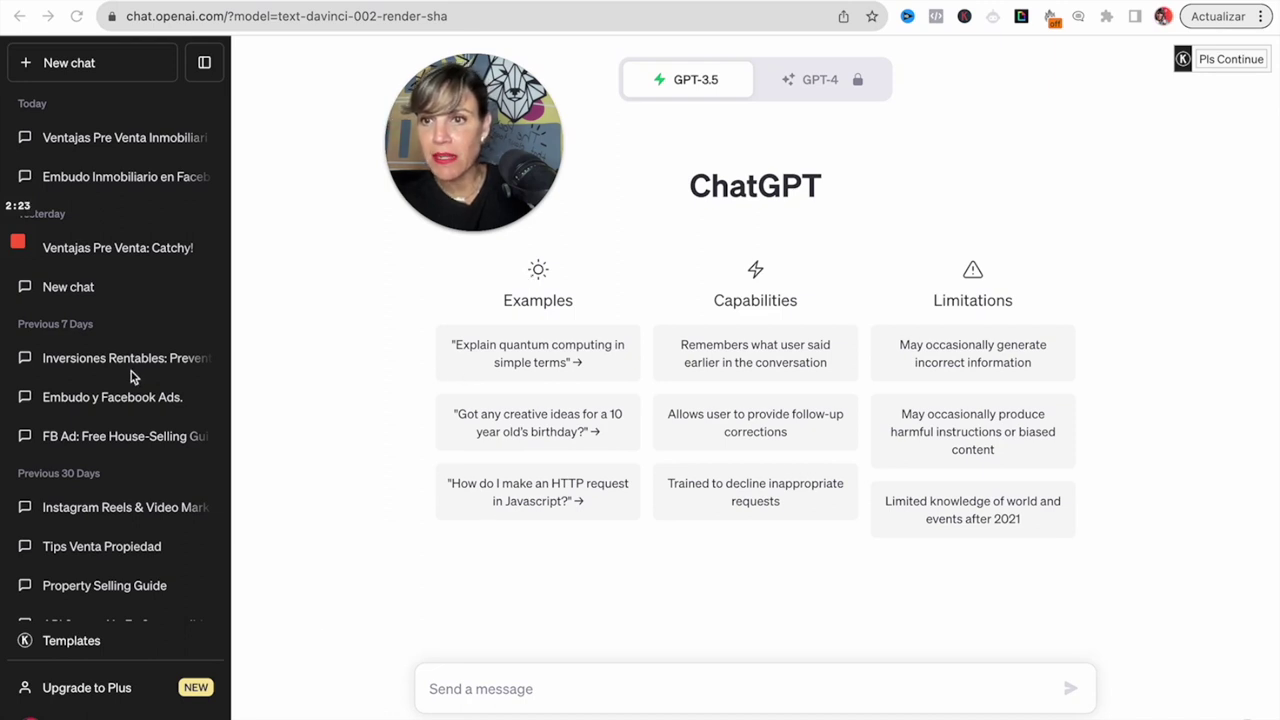
click(72, 641)
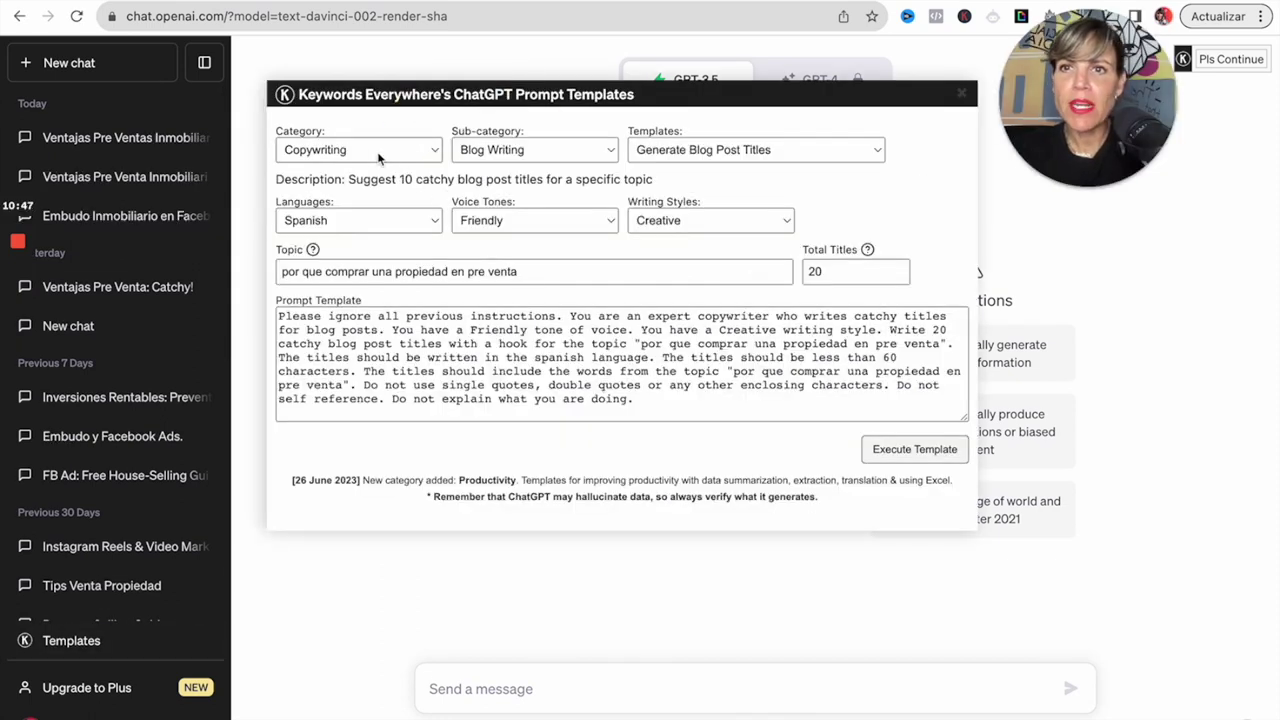
Choose the Copywriting category, the Blog Writing sub-category and the Generate Blog Post Titles template
click(437, 152)
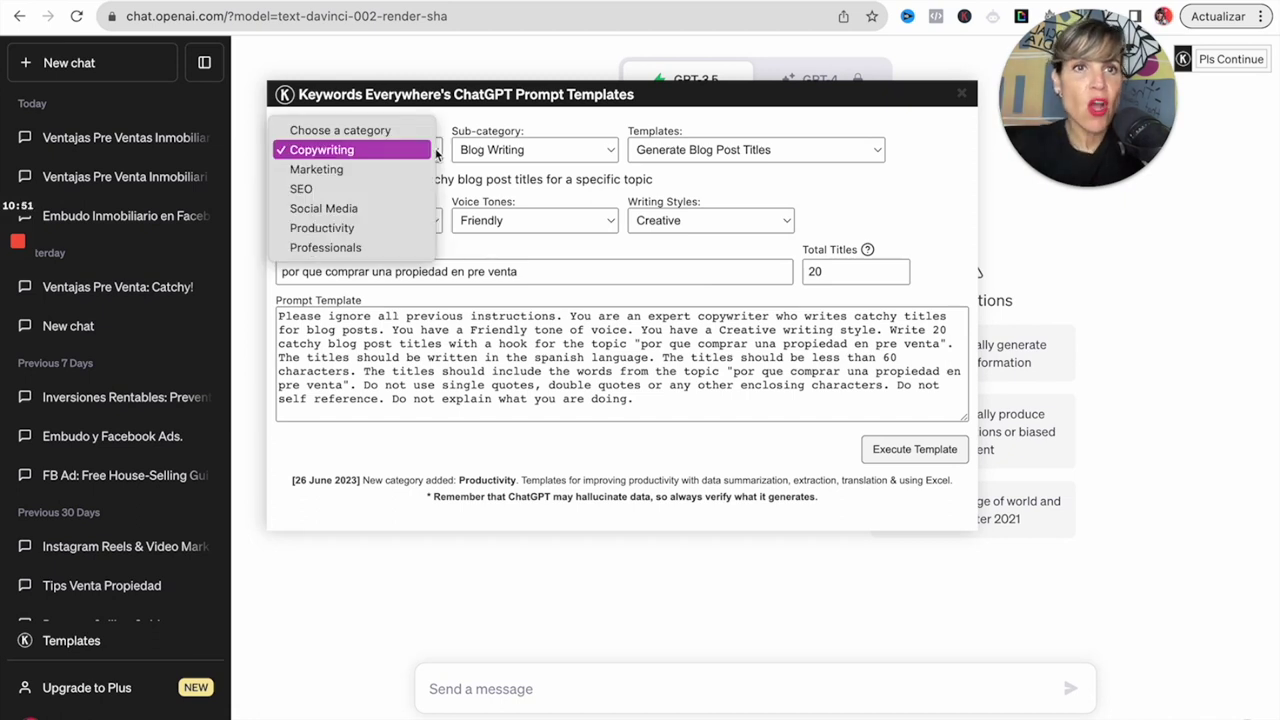
click(437, 153)
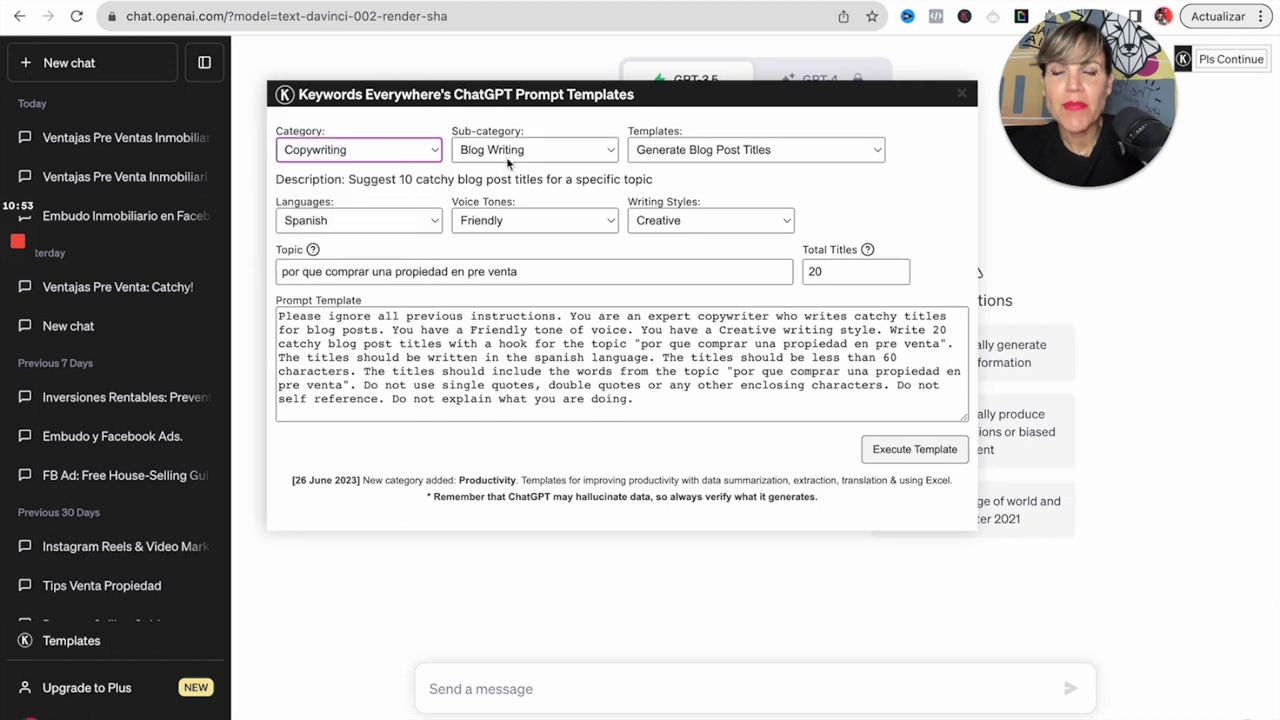
click(521, 160)
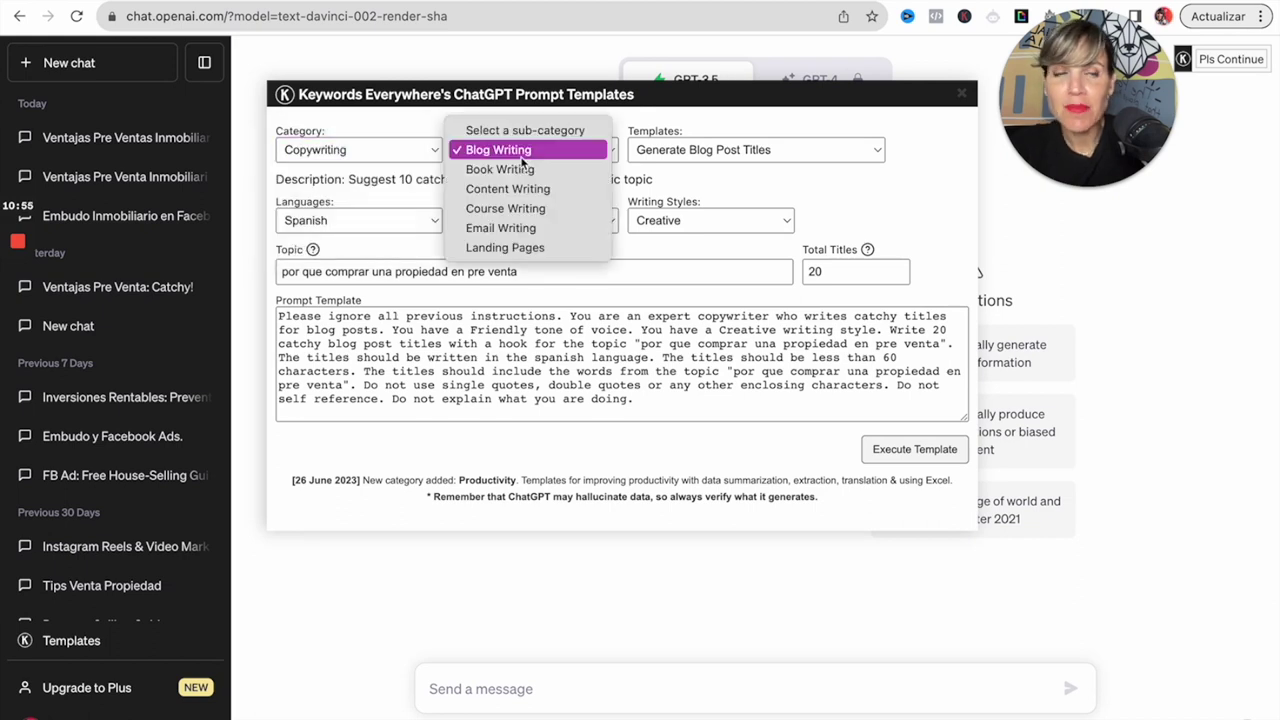
click(522, 152)
click(670, 160)
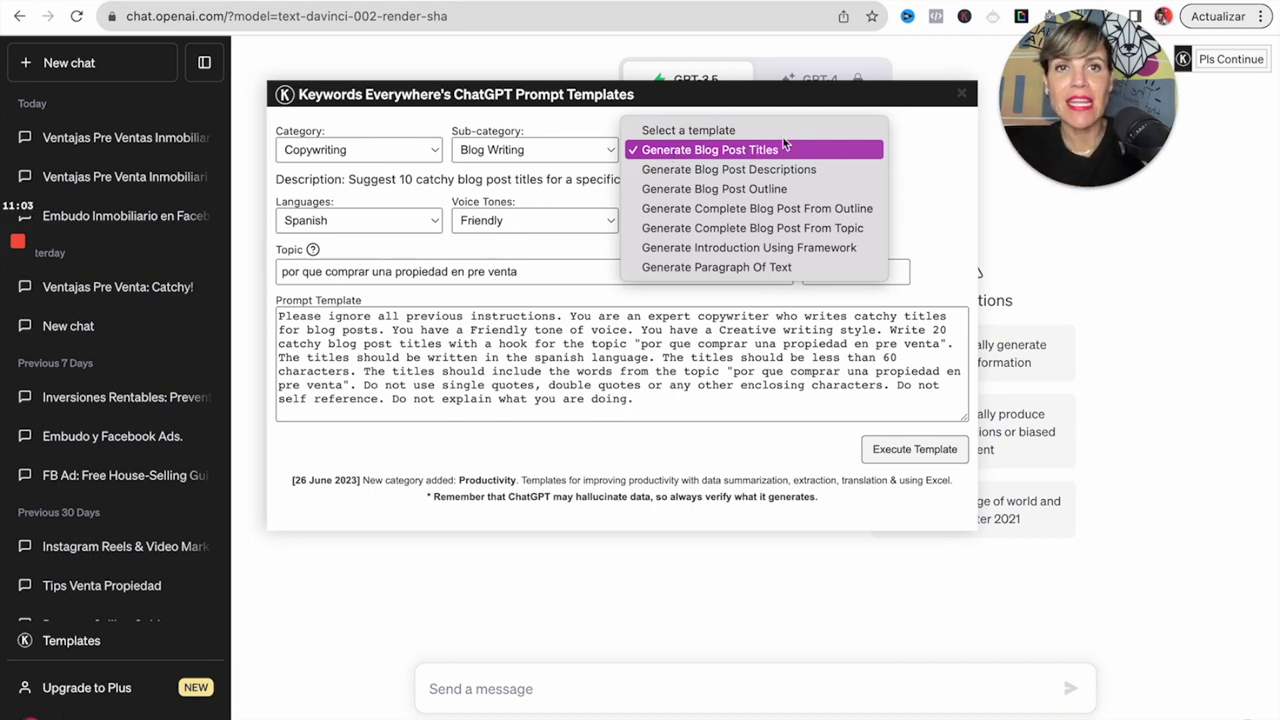
click(911, 152)
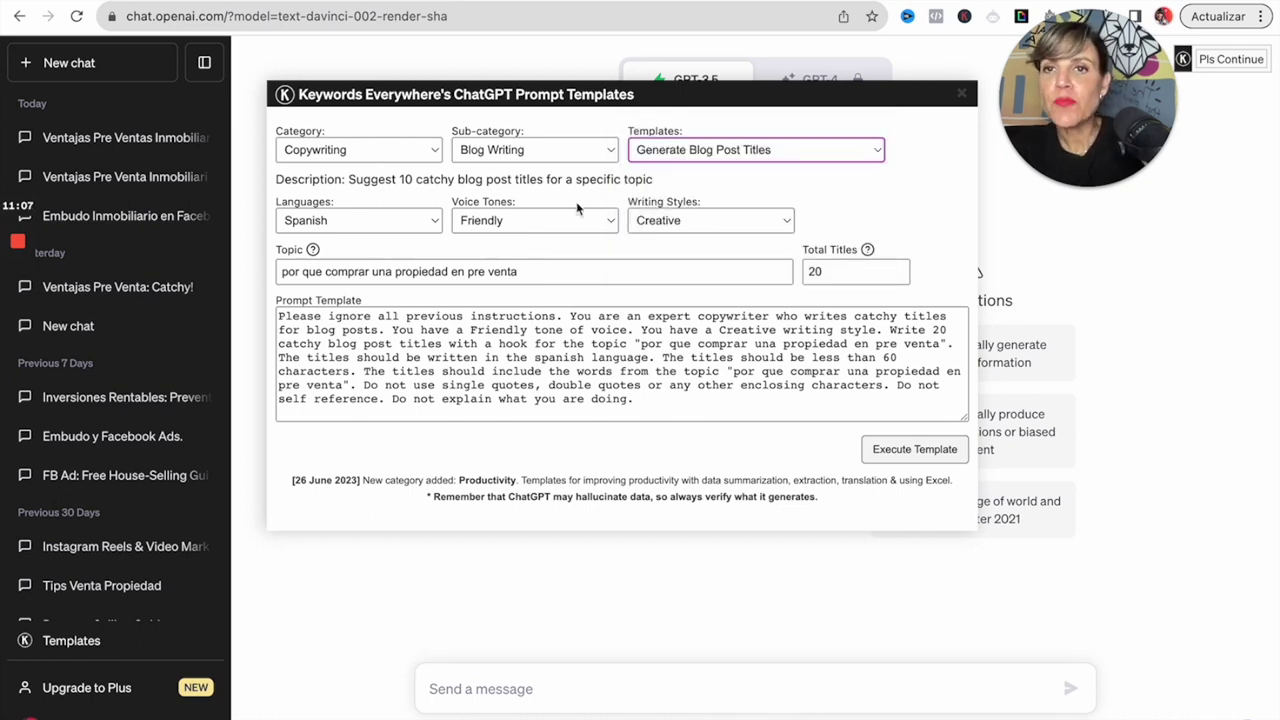
Set the prompt's language to Spanish, its voice tone to Friendly and its writing style to Creative
click(352, 226)
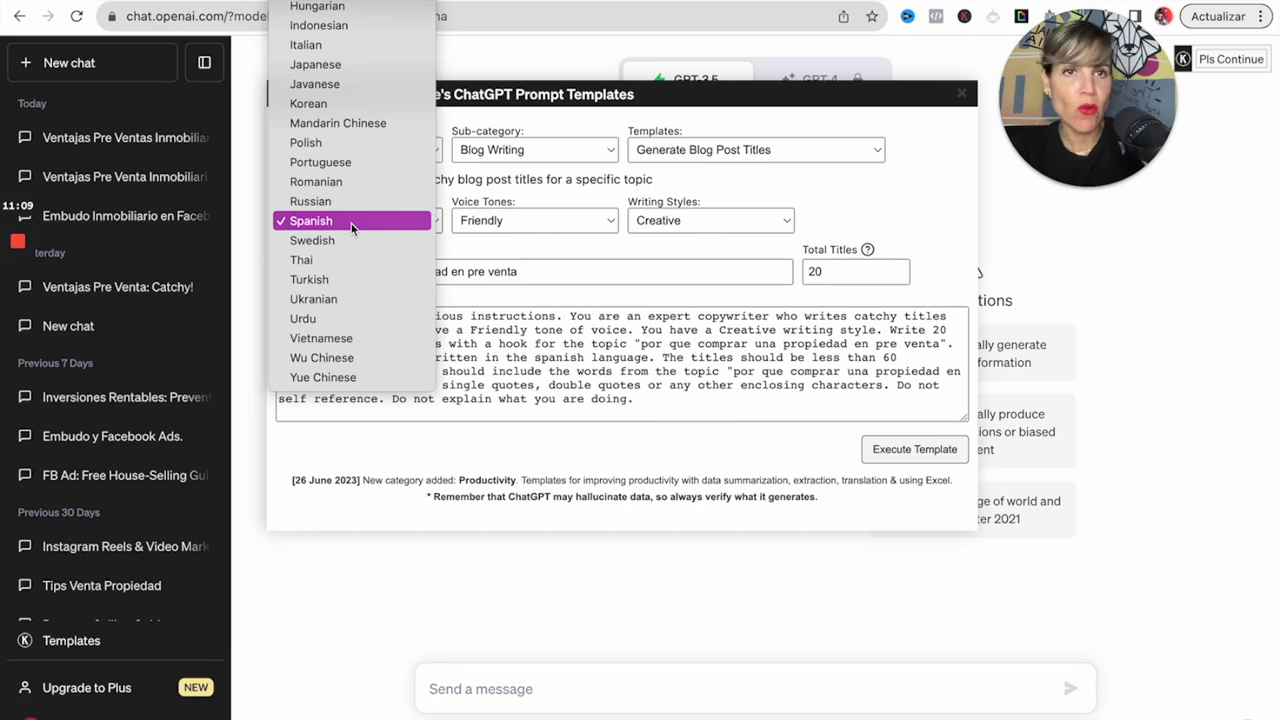
click(352, 224)
click(490, 222)
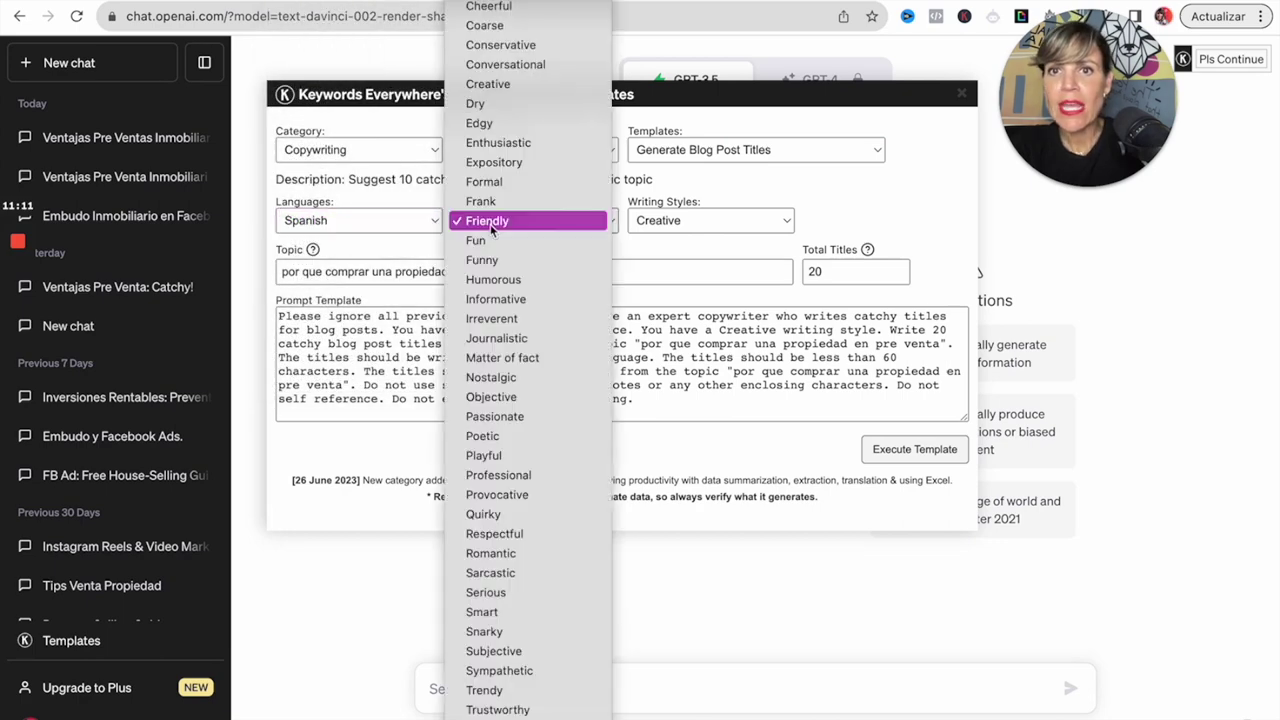
click(490, 224)
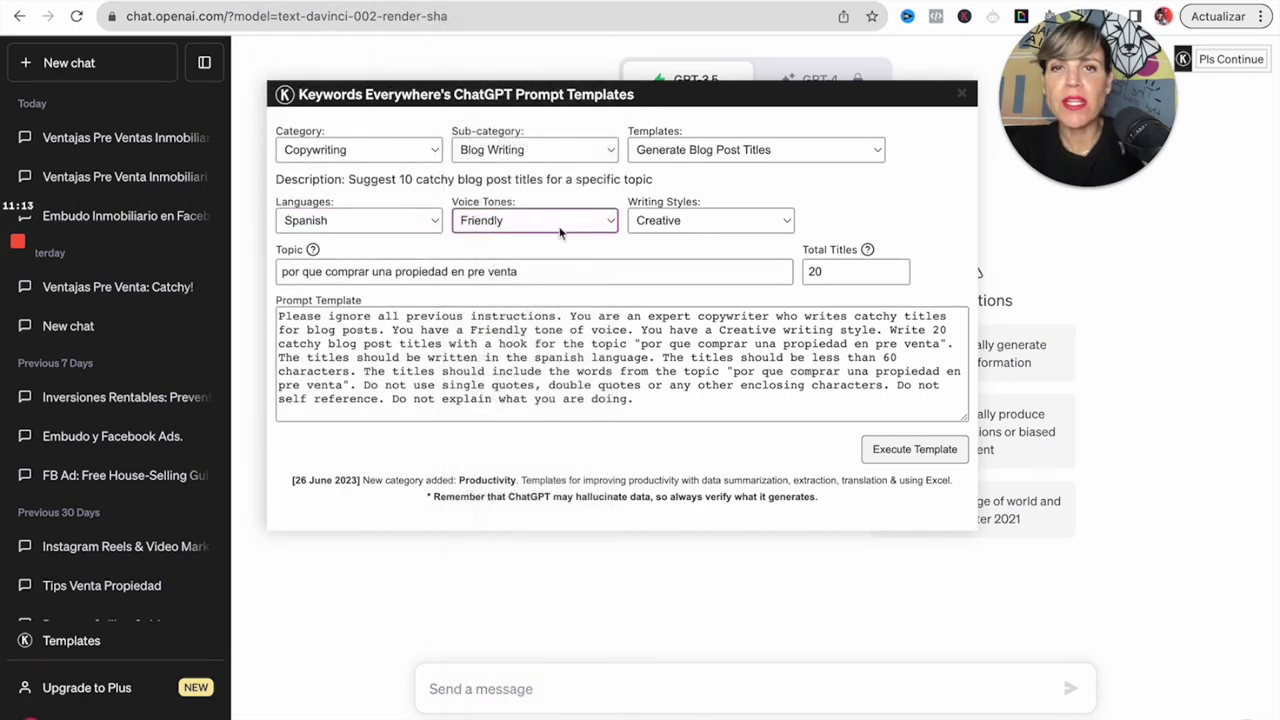
click(703, 224)
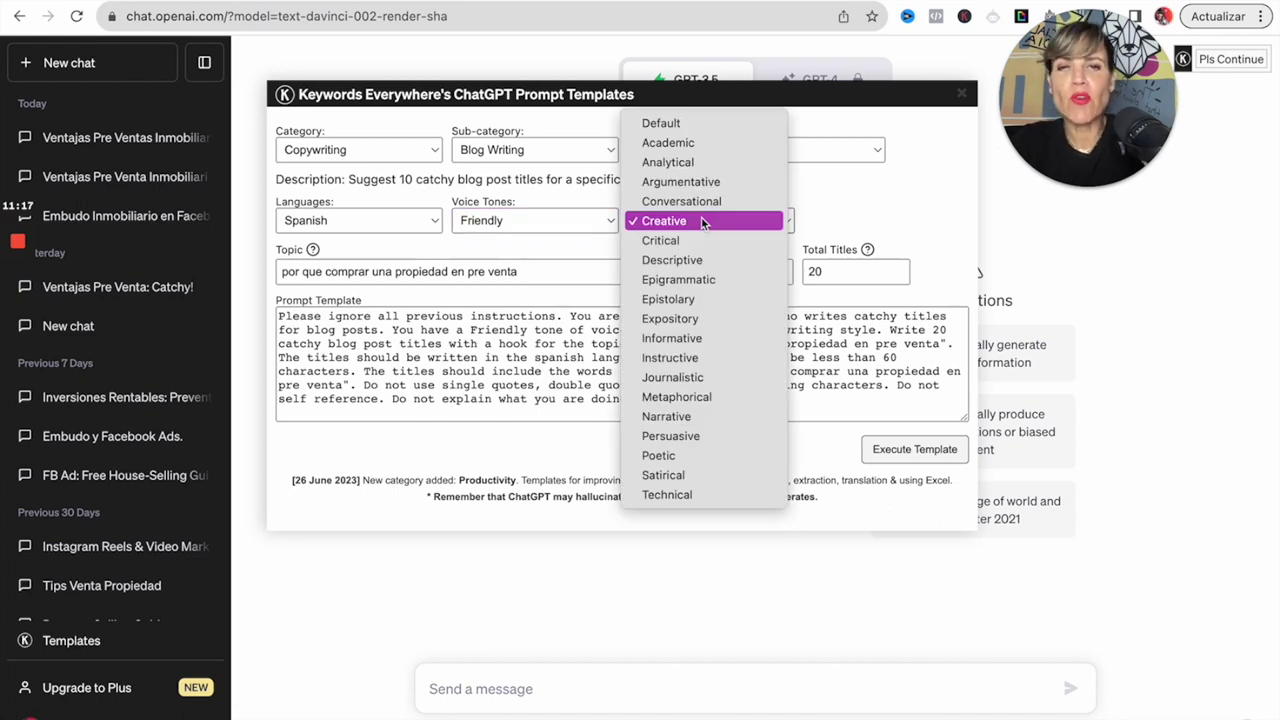
click(703, 222)
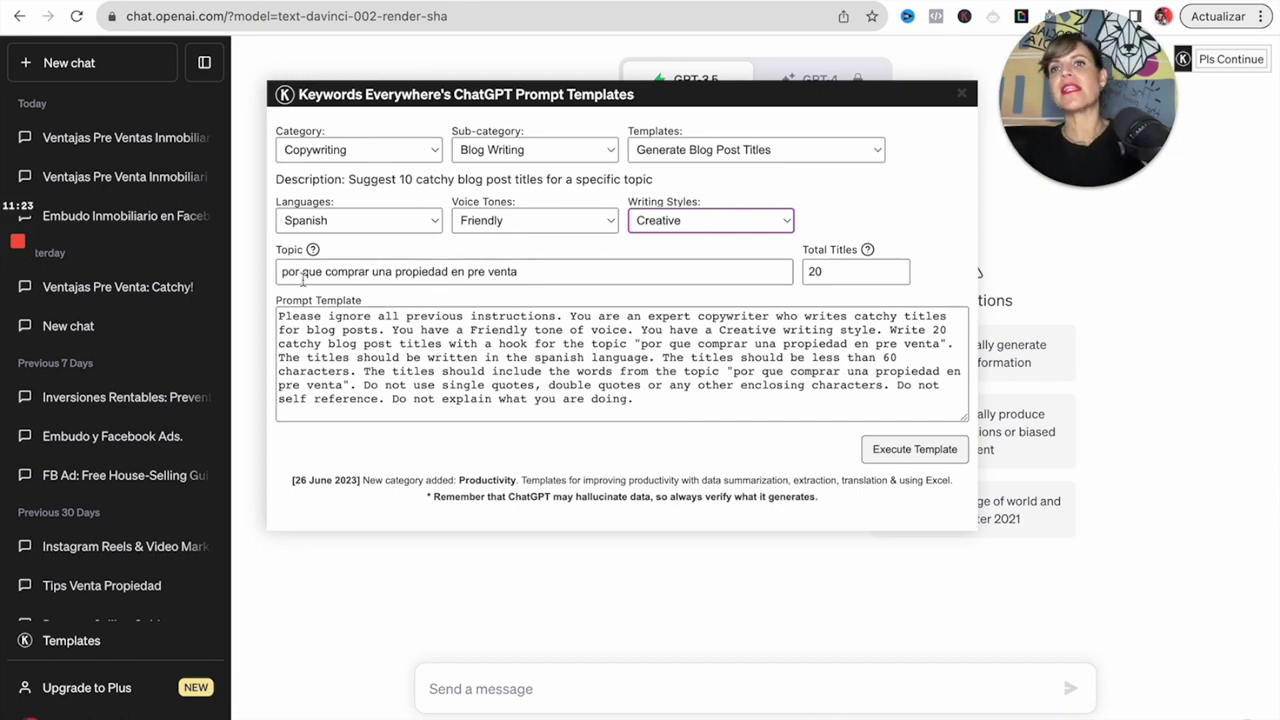
Execute the template for 20 titles on the topic "por que comprar una propiedad en pre venta"
mouse_move(314, 251)
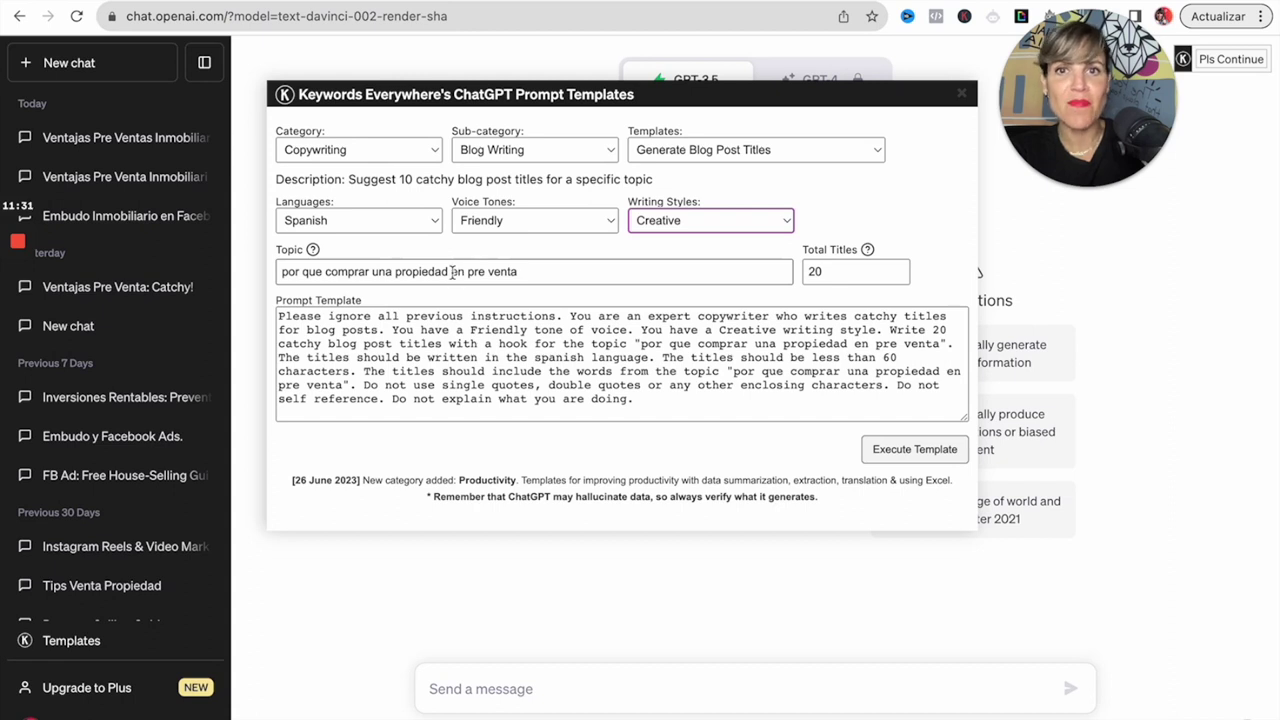
click(836, 274)
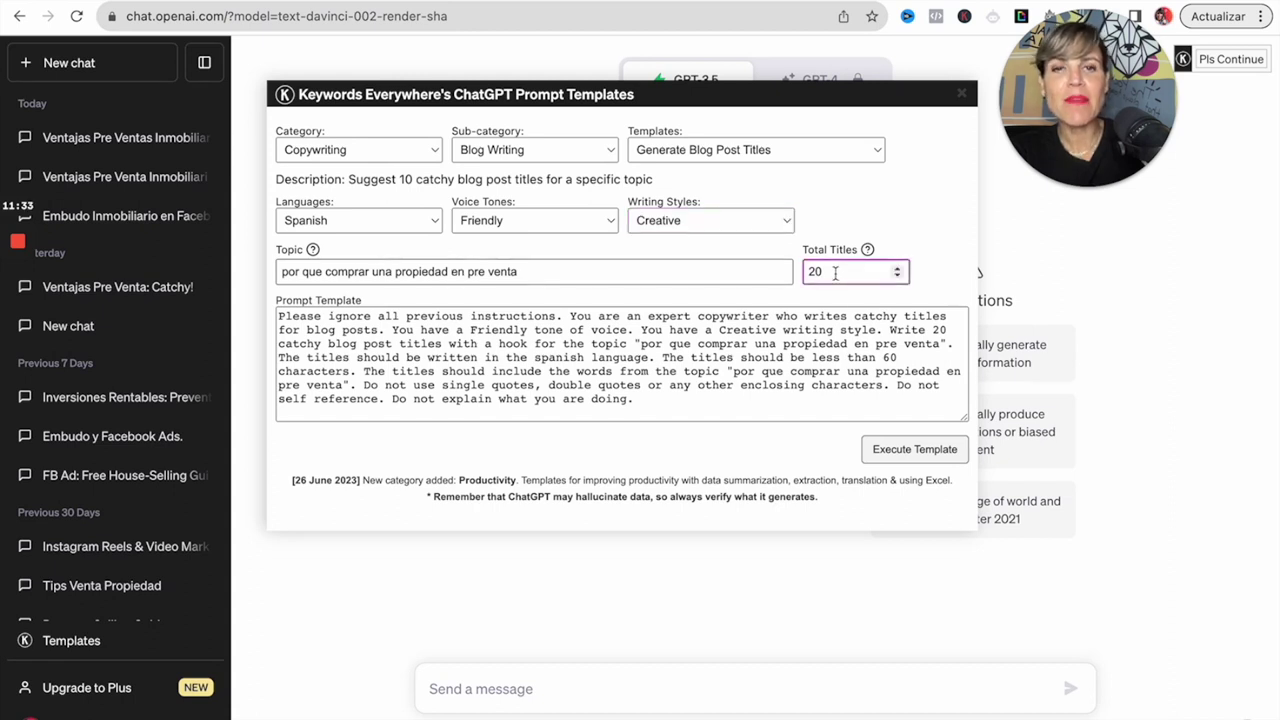
click(895, 450)
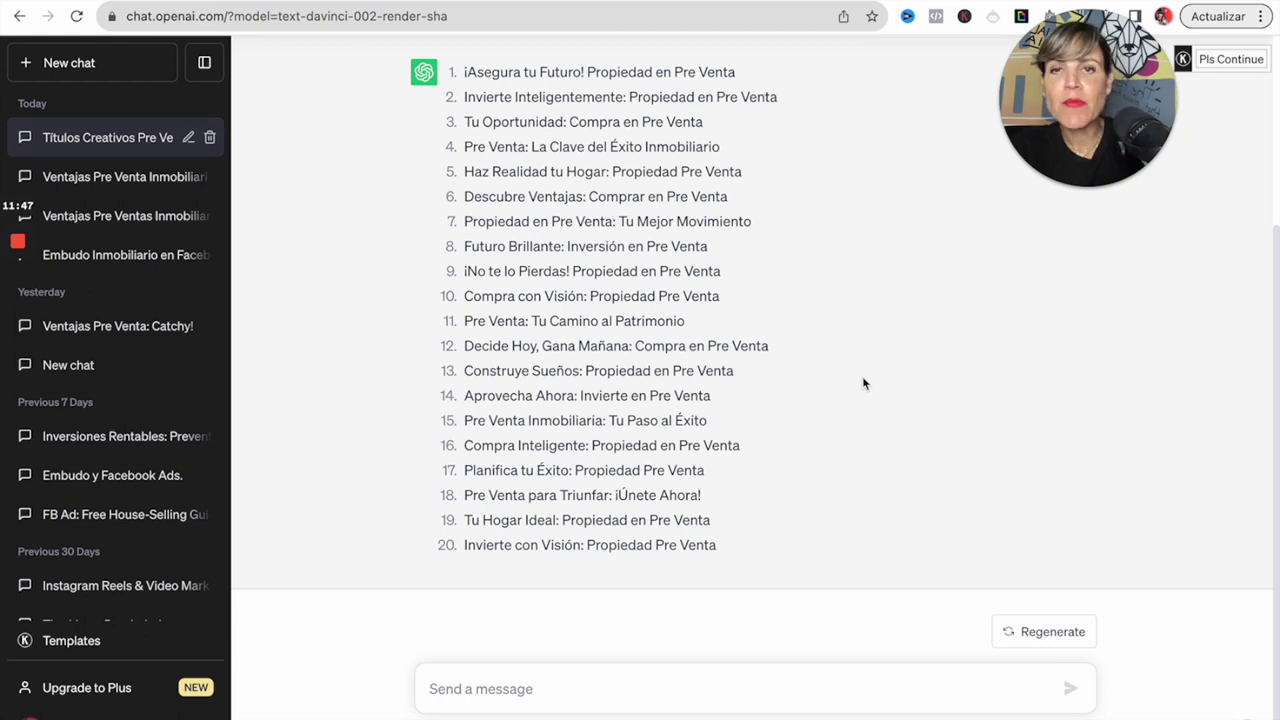
scroll(864, 383, up, 1)
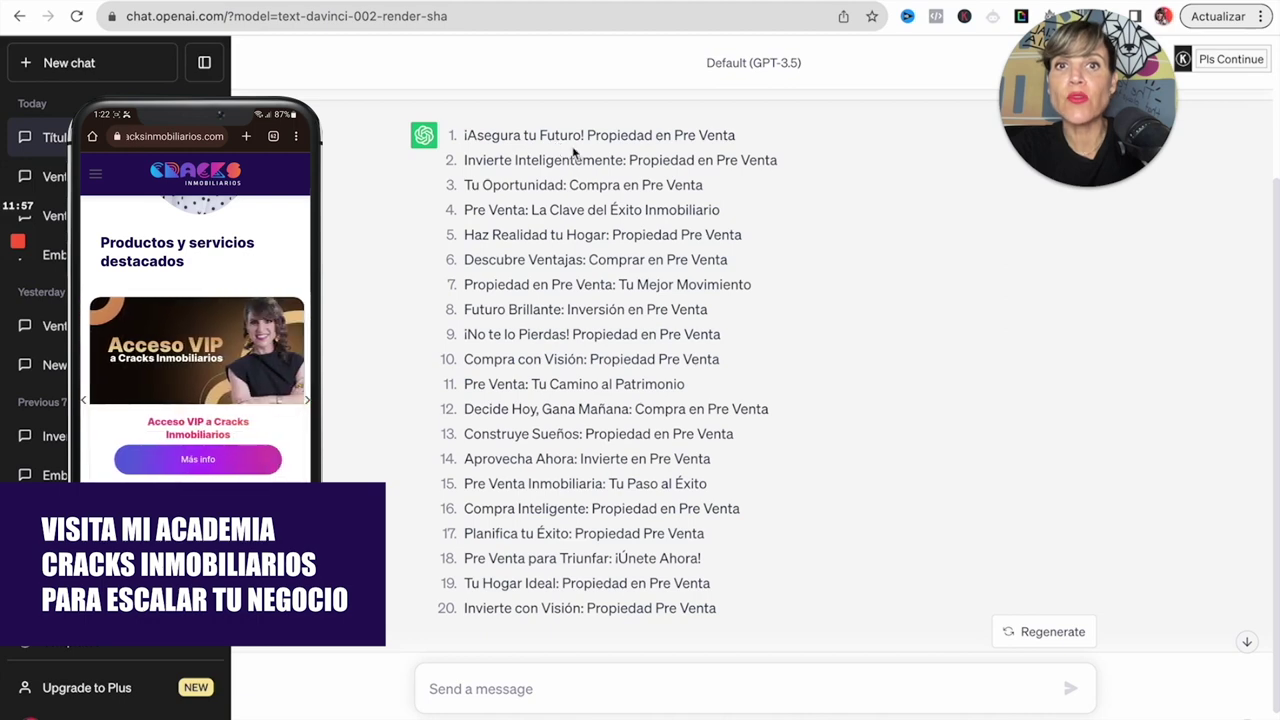
Select the title "Decide Hoy, Gana Mañana: Compra en Pre Venta" and reopen the prompt templates
drag(465, 409, 740, 412)
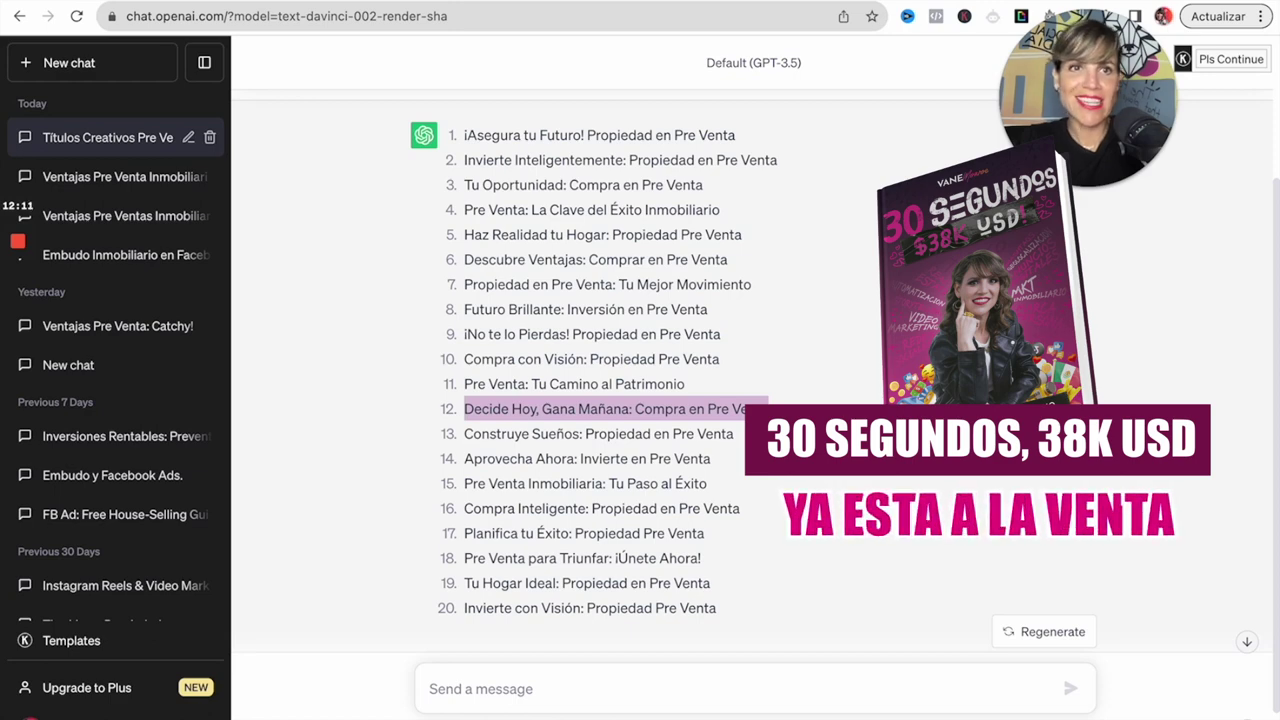
drag(1036, 155, 868, 175)
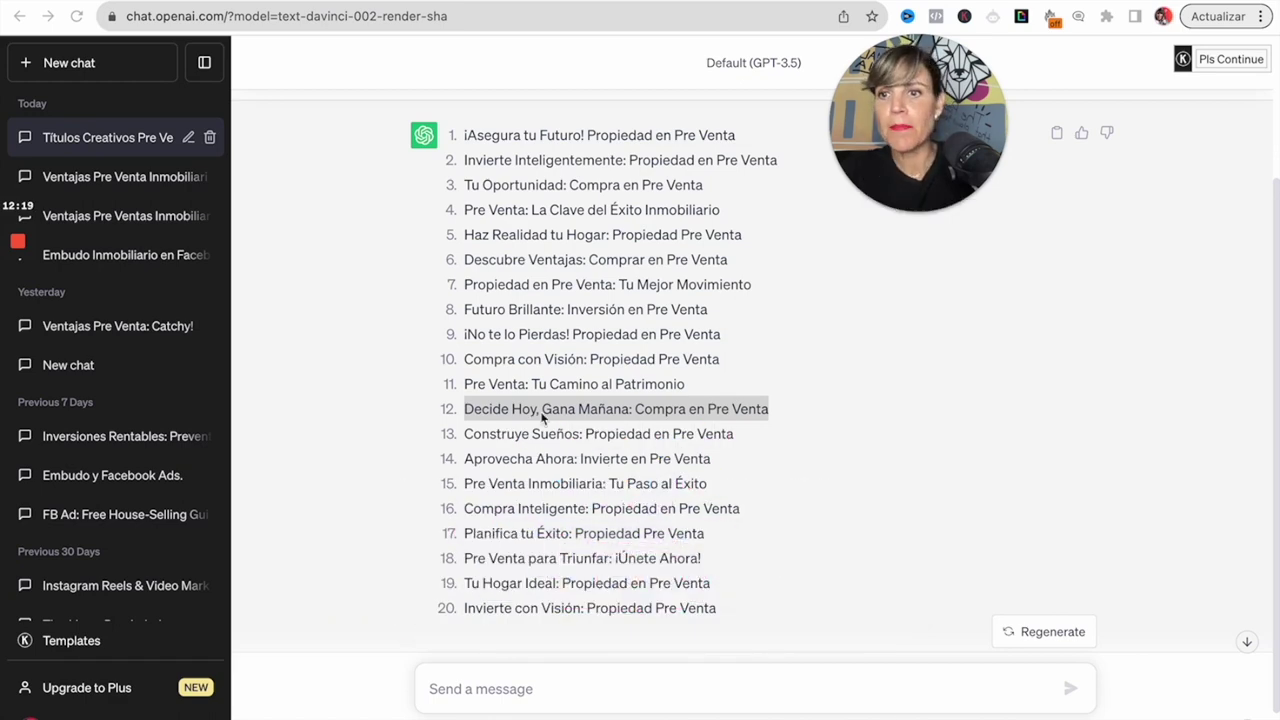
click(76, 642)
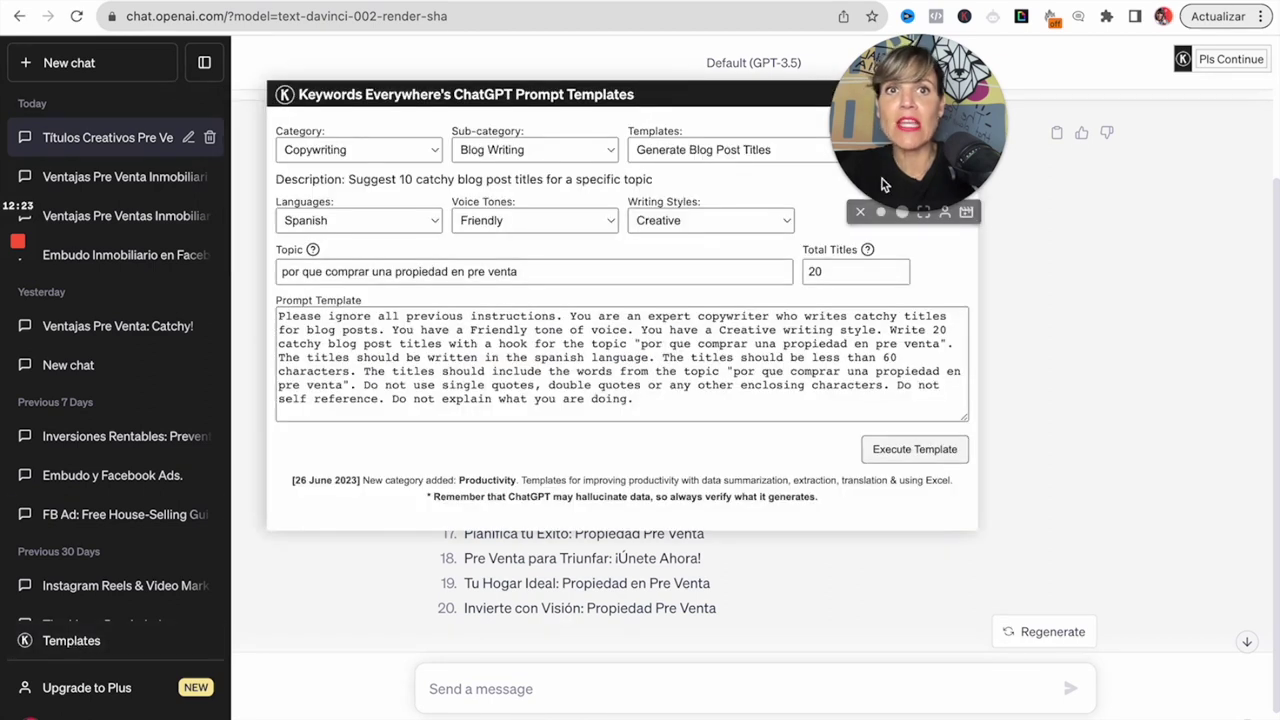
Execute the Generate Blog Post Outline template with the blog post title "Decide Hoy, Gana Mañana: Compra en Pre Venta"
drag(886, 120, 195, 62)
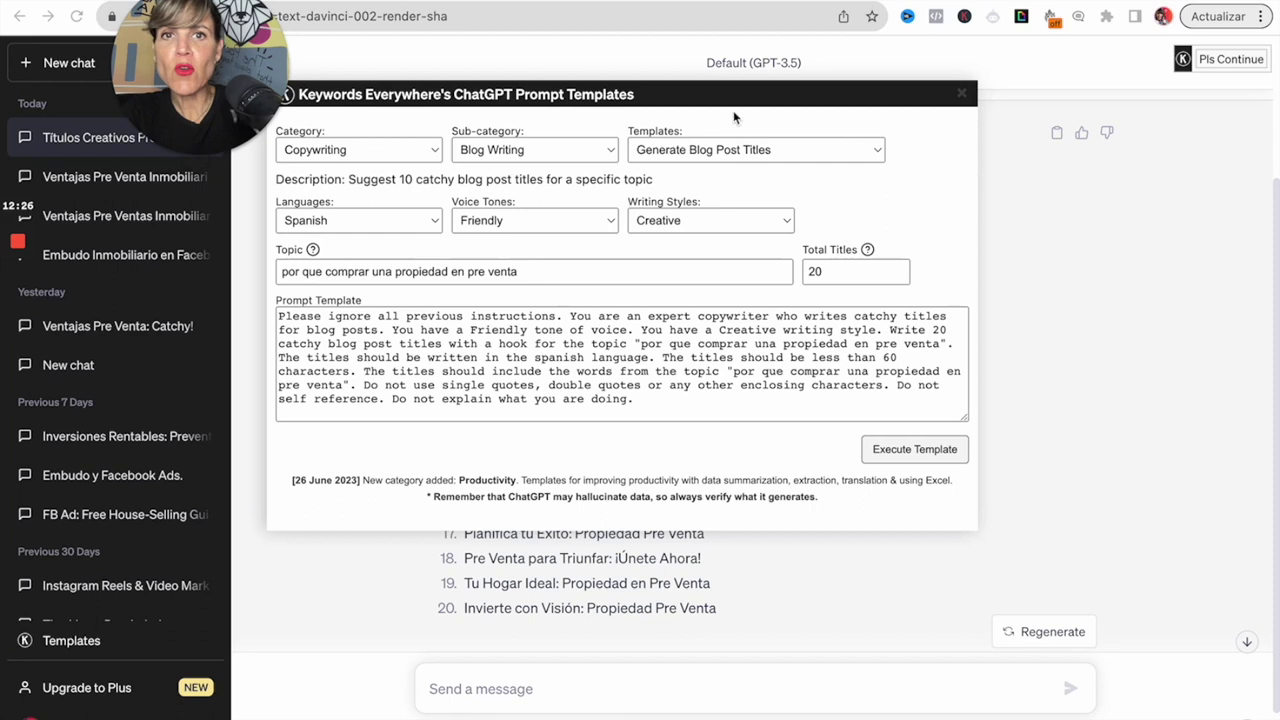
click(876, 152)
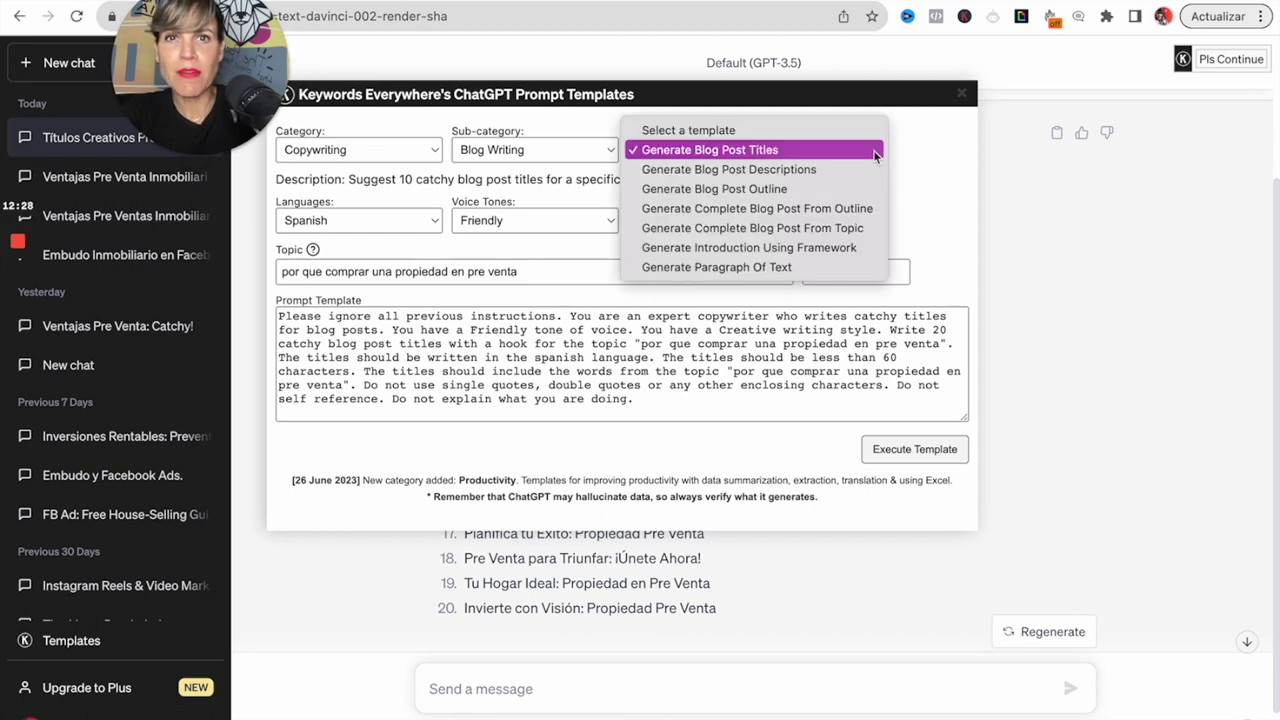
click(783, 194)
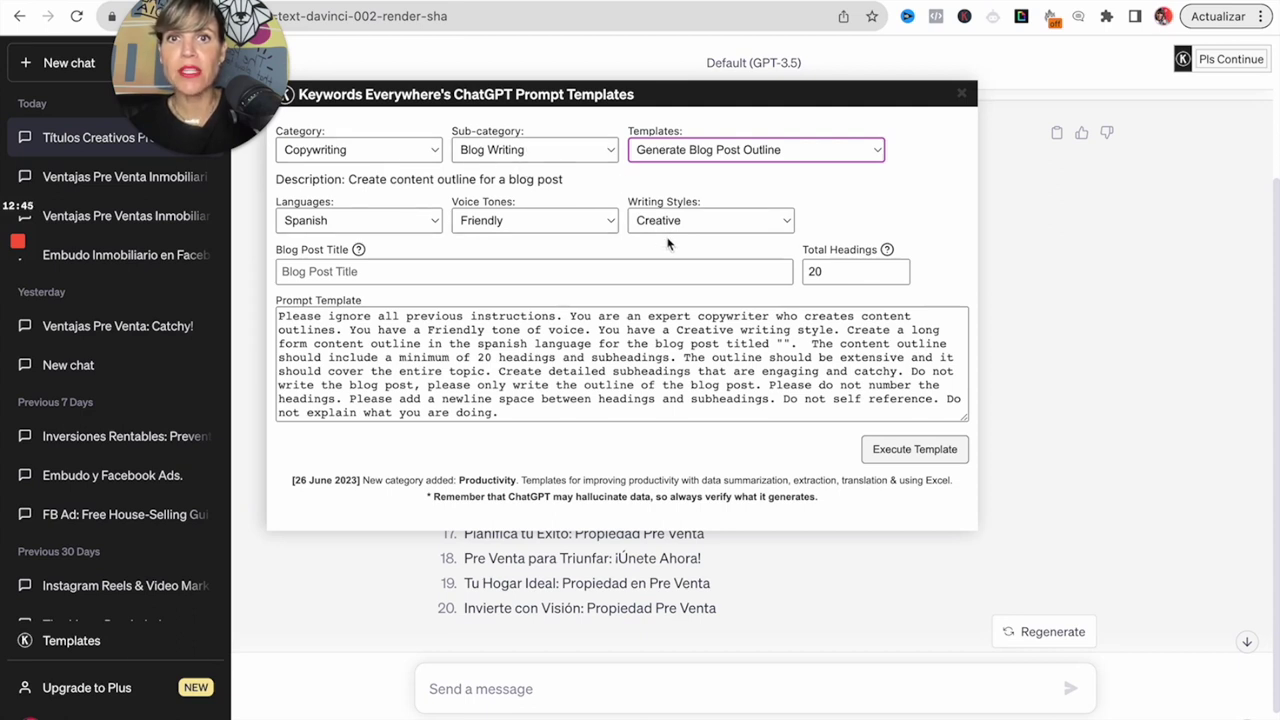
click(536, 279)
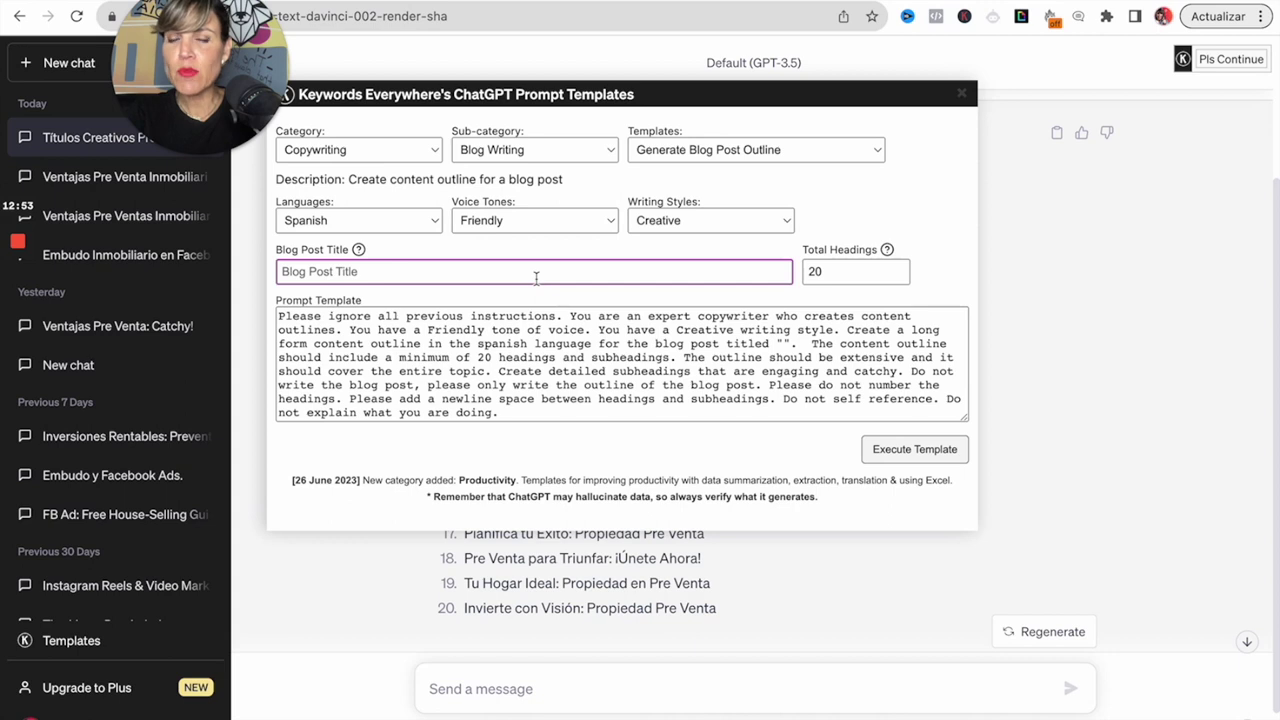
text(Decide Hoy, Gana Mañana: Compra en Pre Venta)
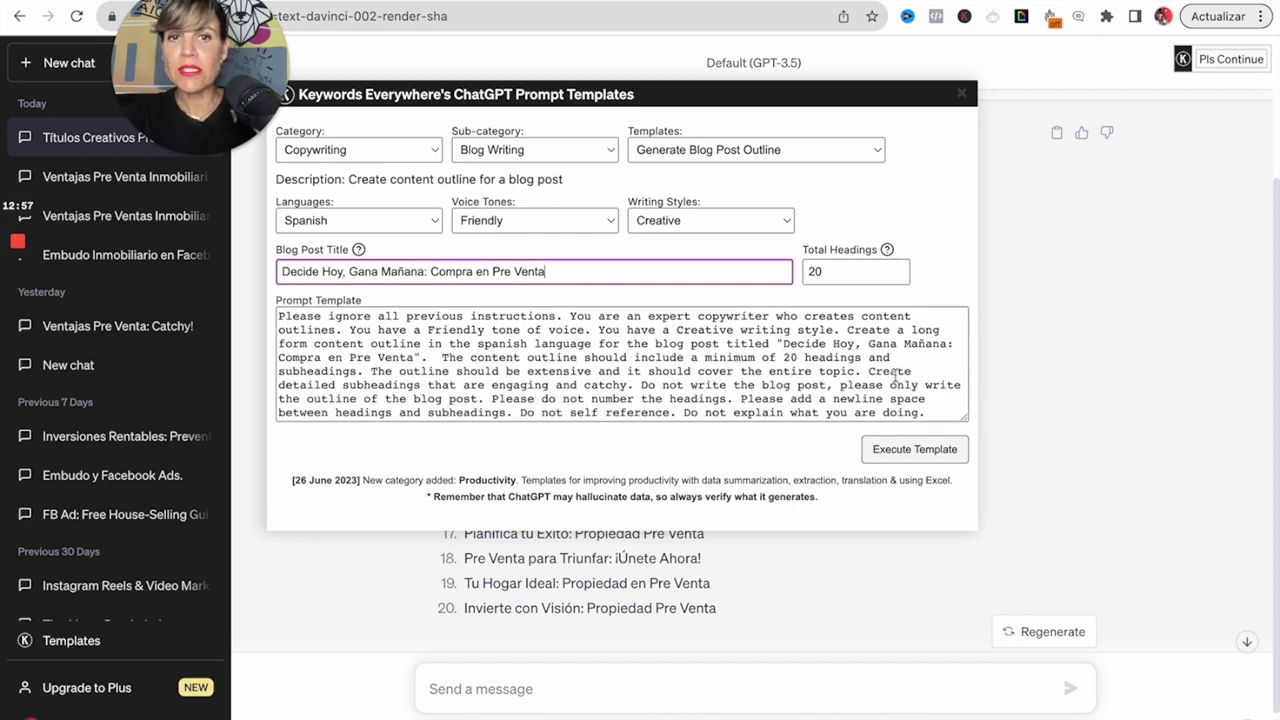
click(915, 449)
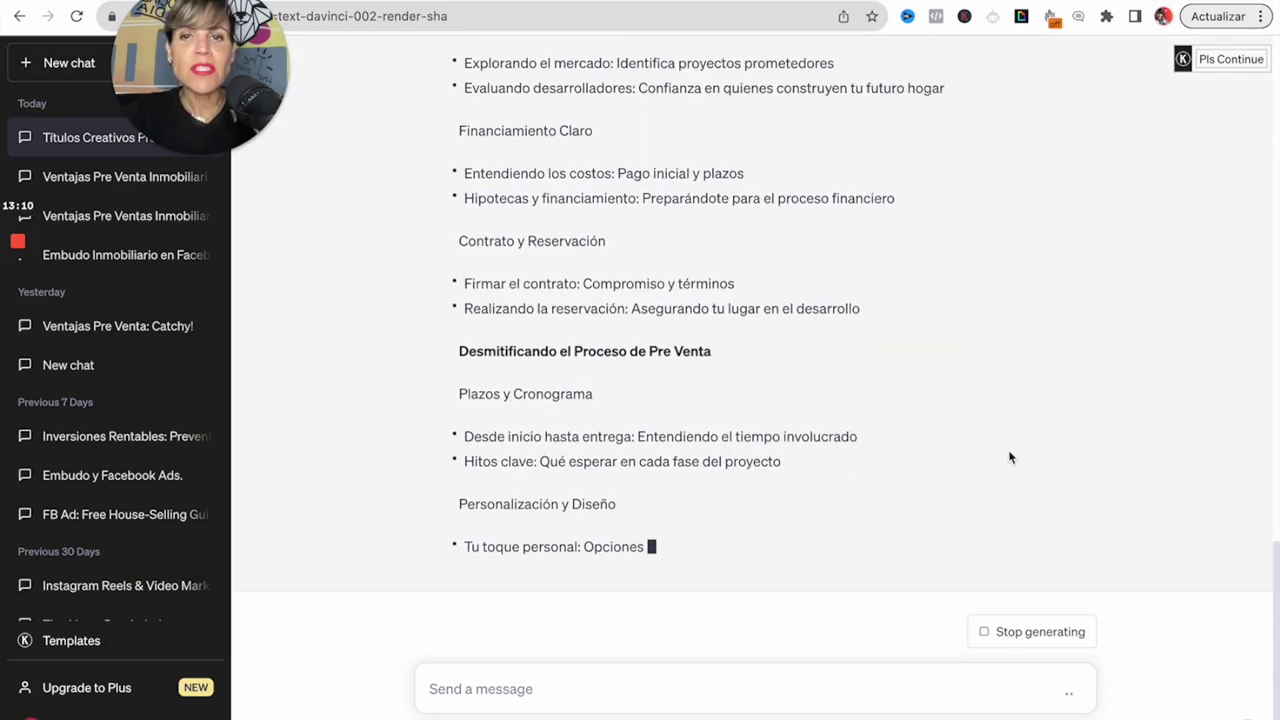
Review the generated outline's headings and subheadings from the introduction through the closing sections
scroll(1009, 457, up, 8)
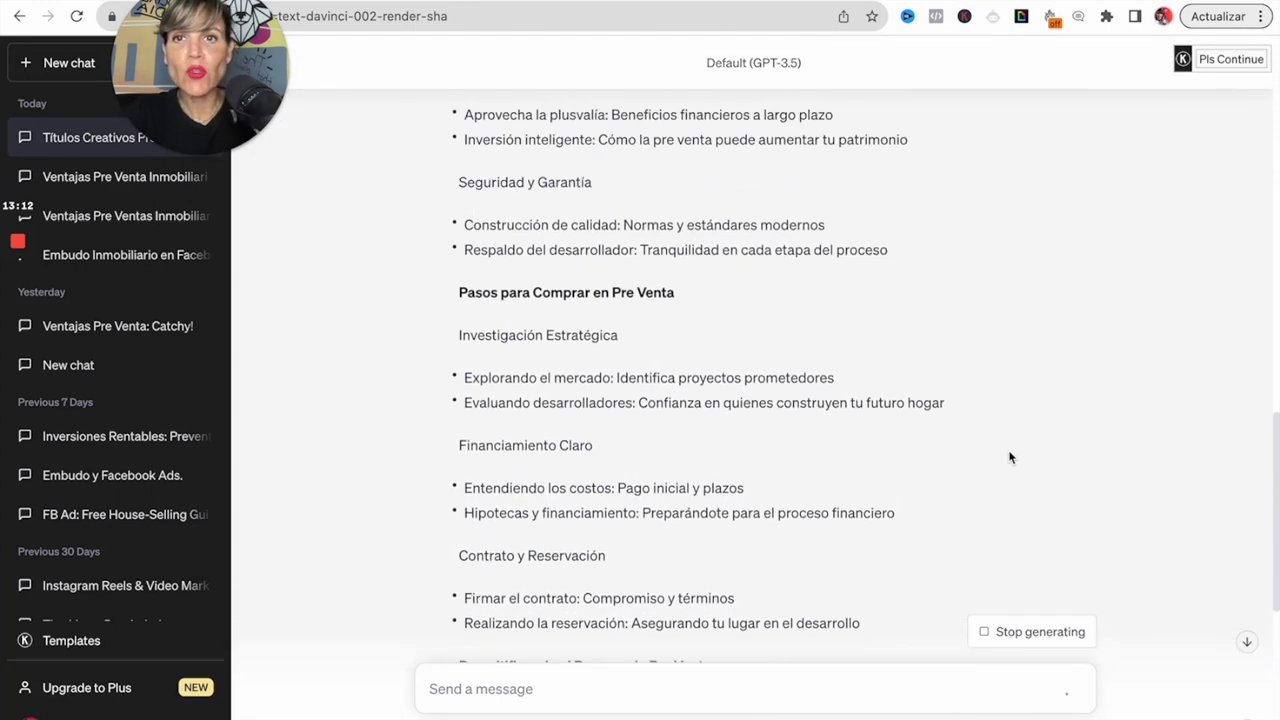
scroll(1009, 457, up, 2)
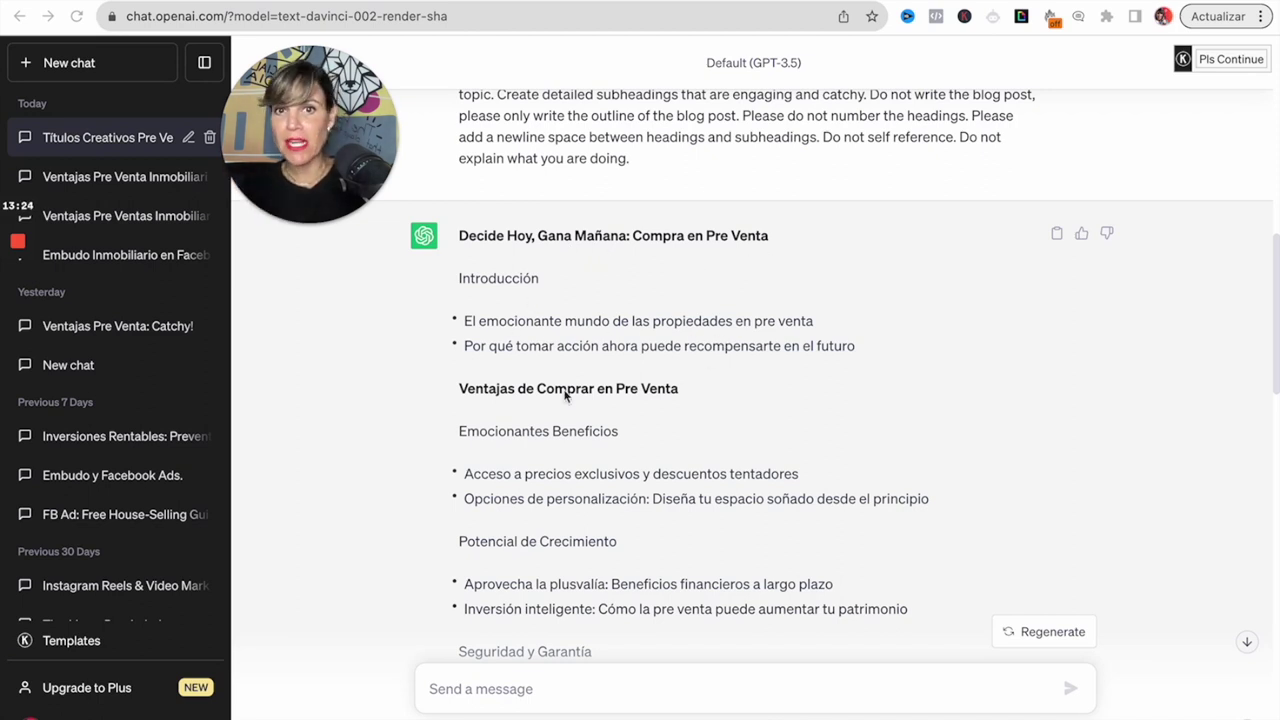
scroll(745, 481, down, 5)
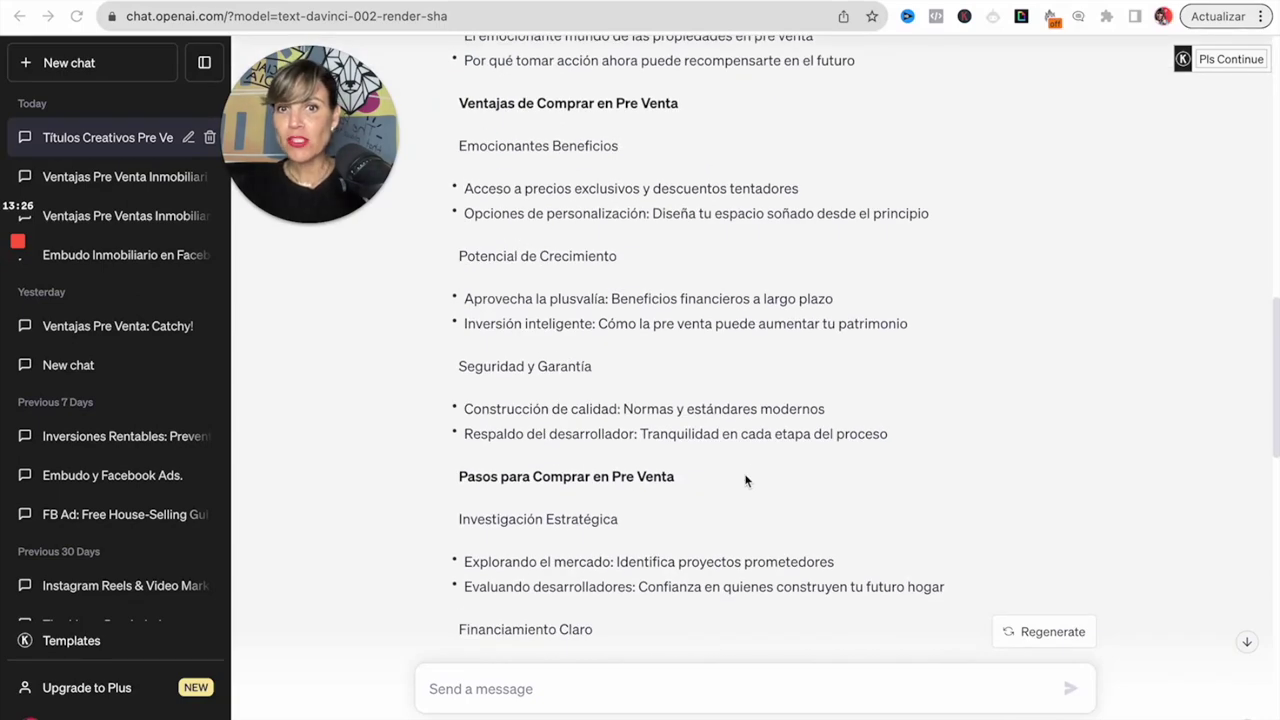
scroll(745, 481, down, 8)
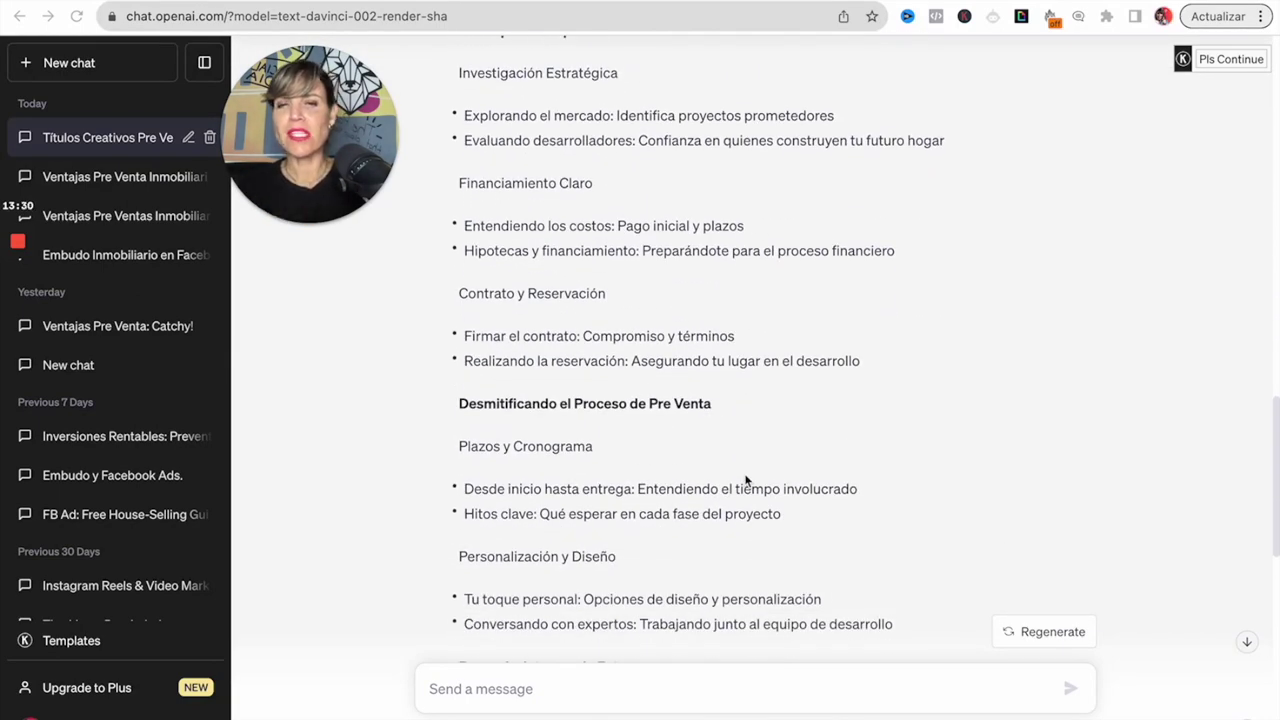
scroll(745, 481, down, 3)
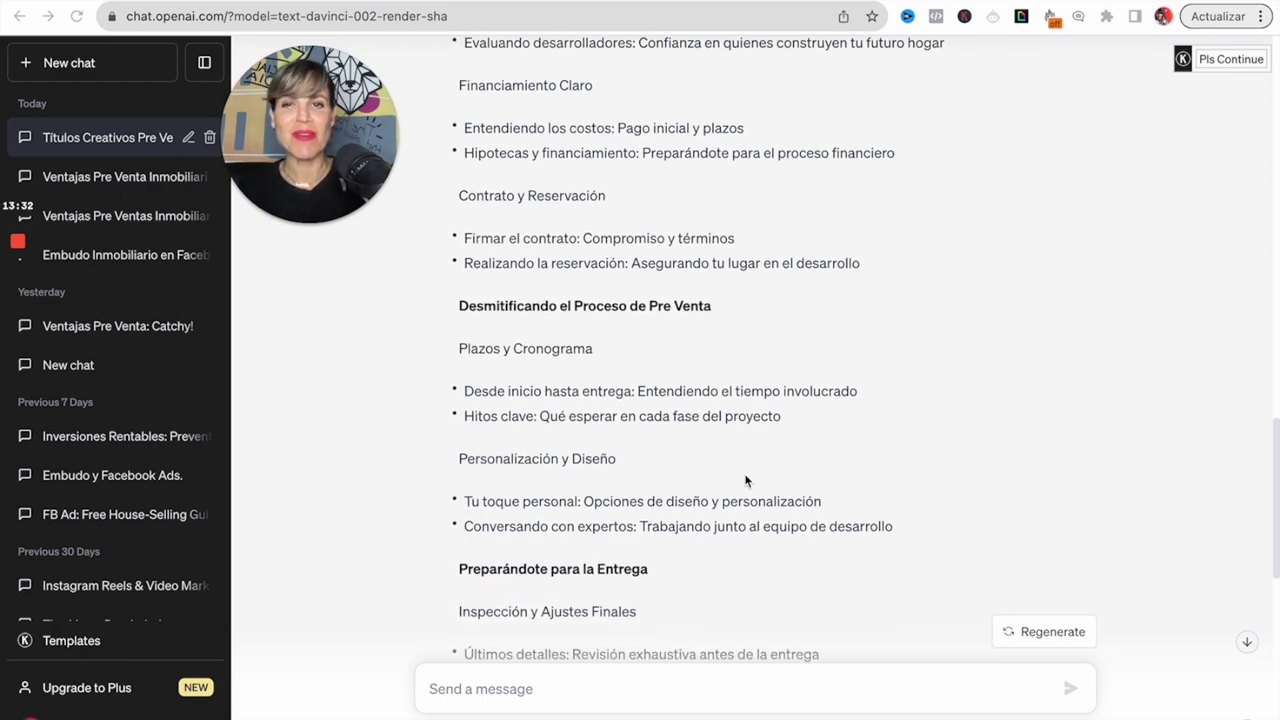
scroll(745, 481, down, 8)
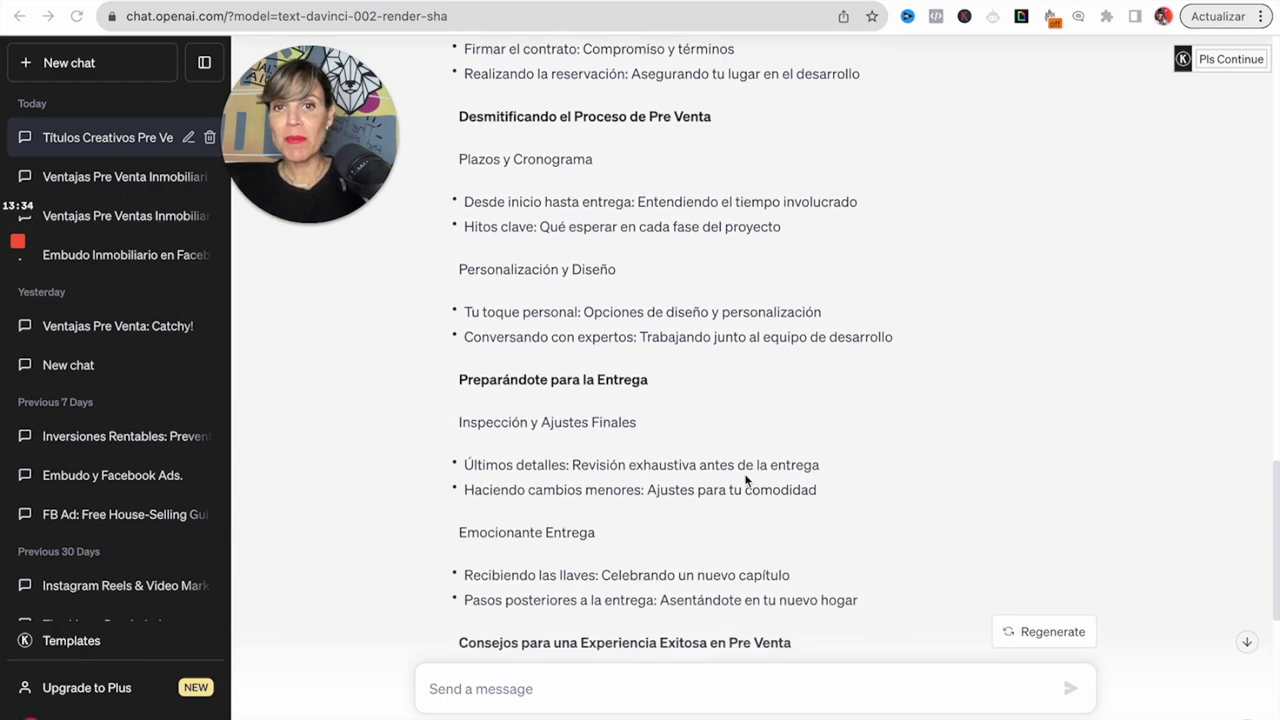
scroll(745, 481, down, 6)
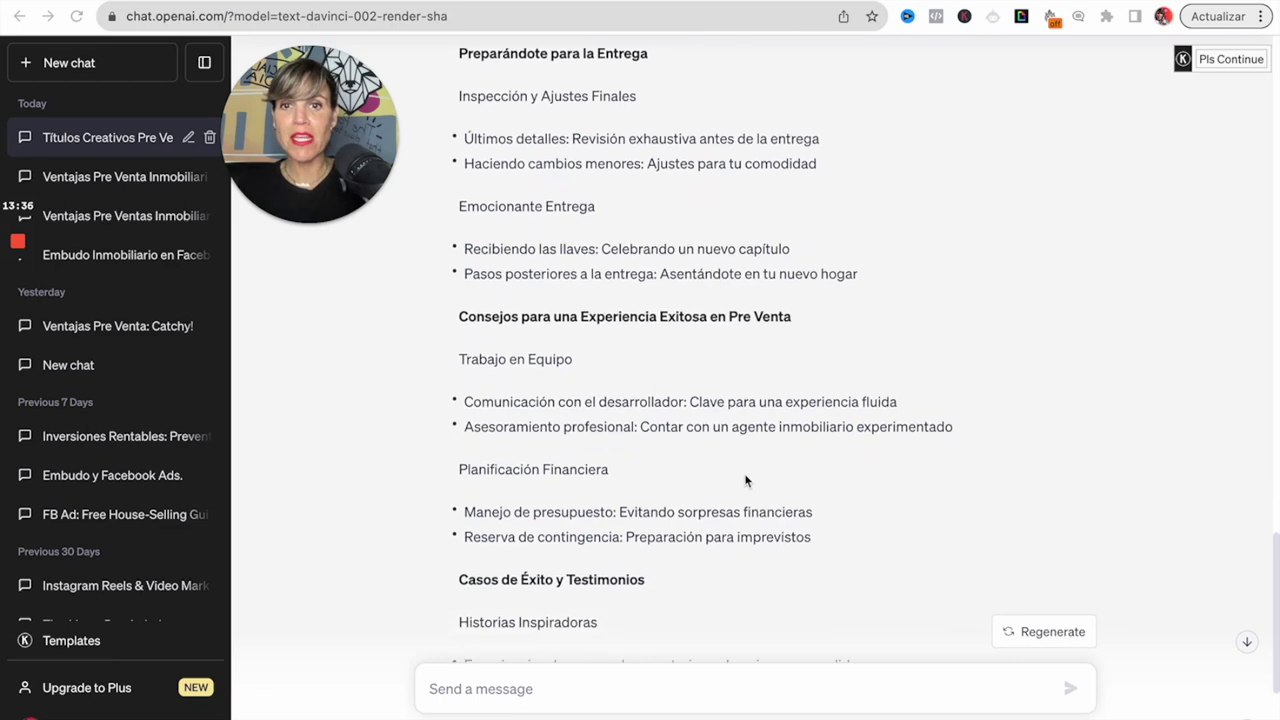
scroll(745, 481, up, 14)
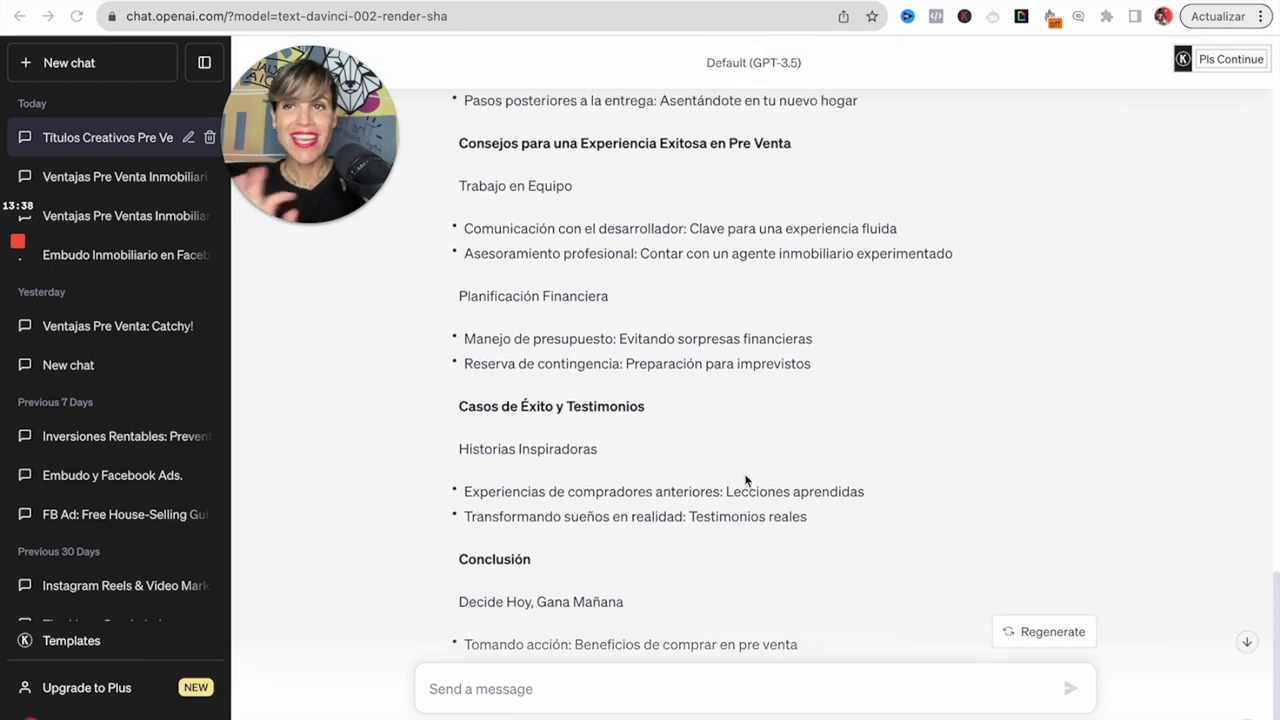
scroll(745, 481, up, 16)
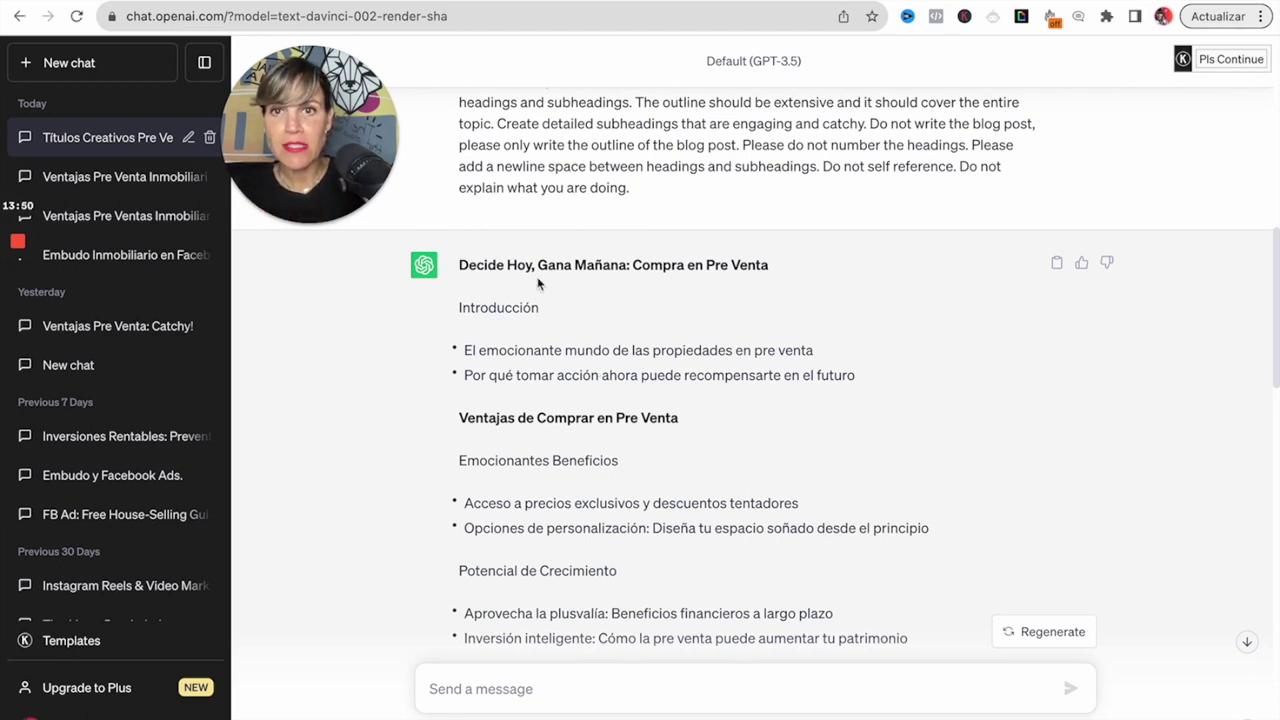
Copy the entire generated outline and choose the Generate Complete Blog Post From Outline template
drag(459, 264, 649, 680)
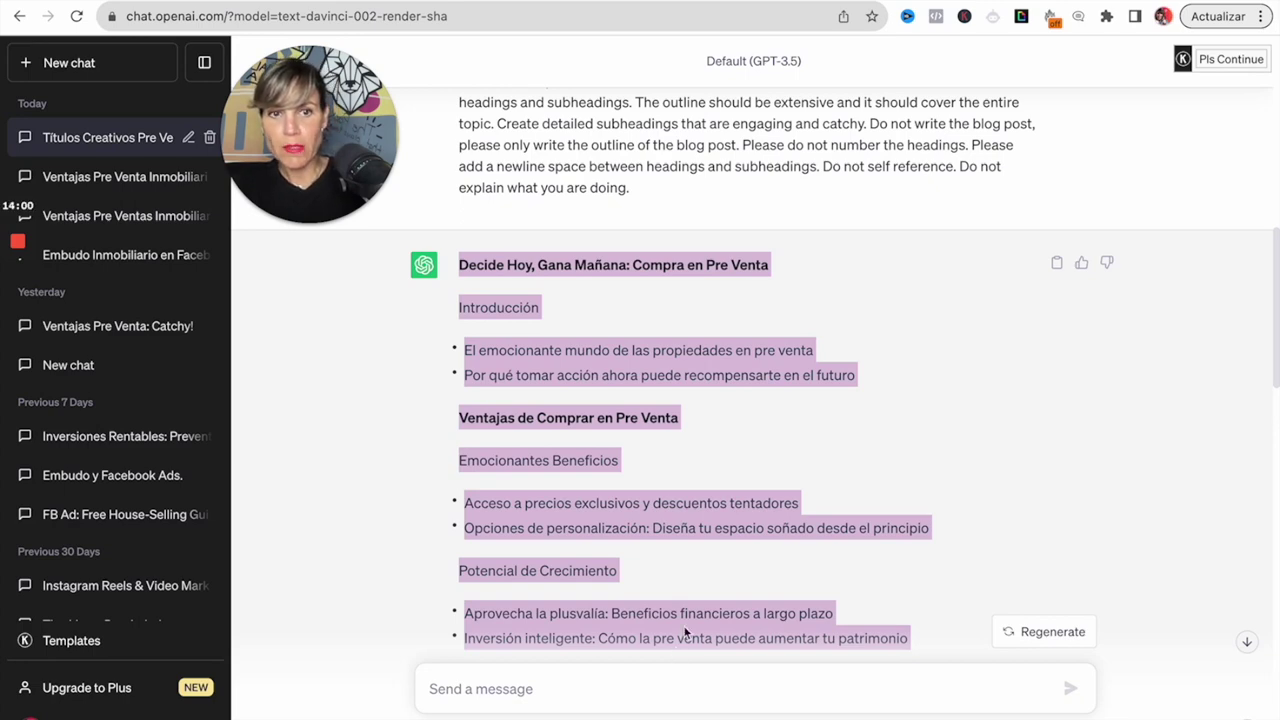
scroll(700, 612, down, 15)
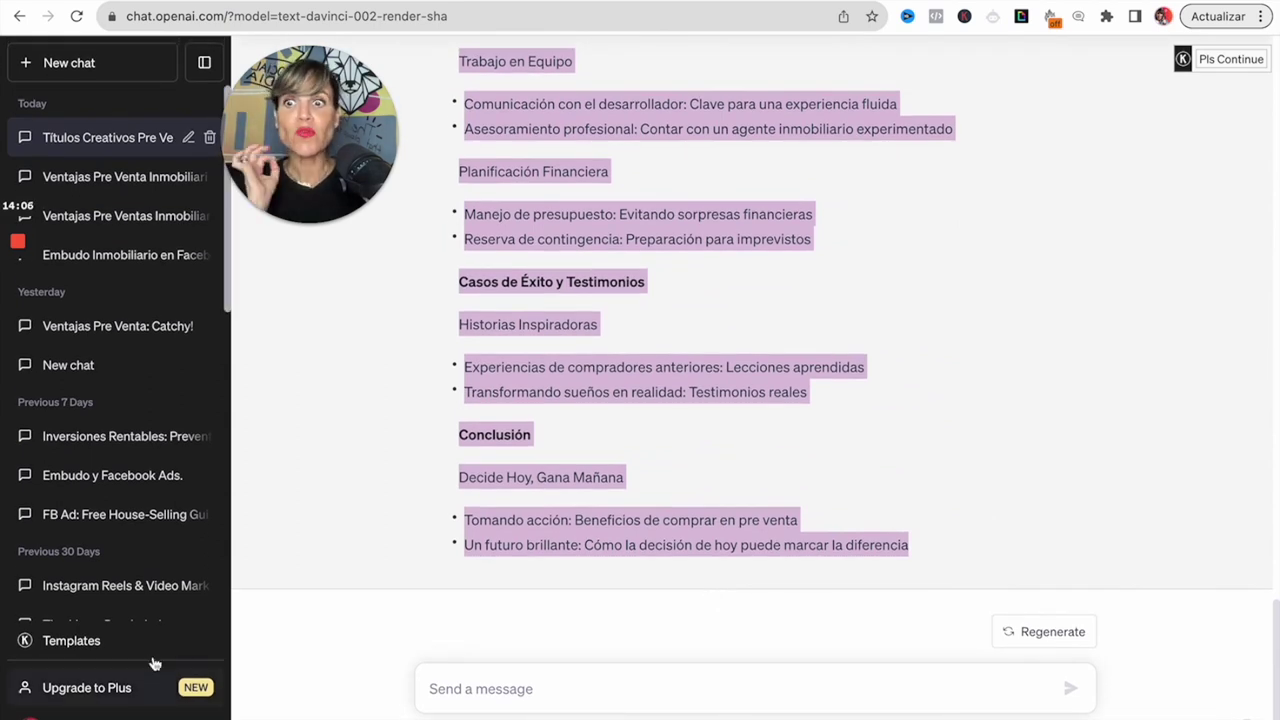
click(76, 641)
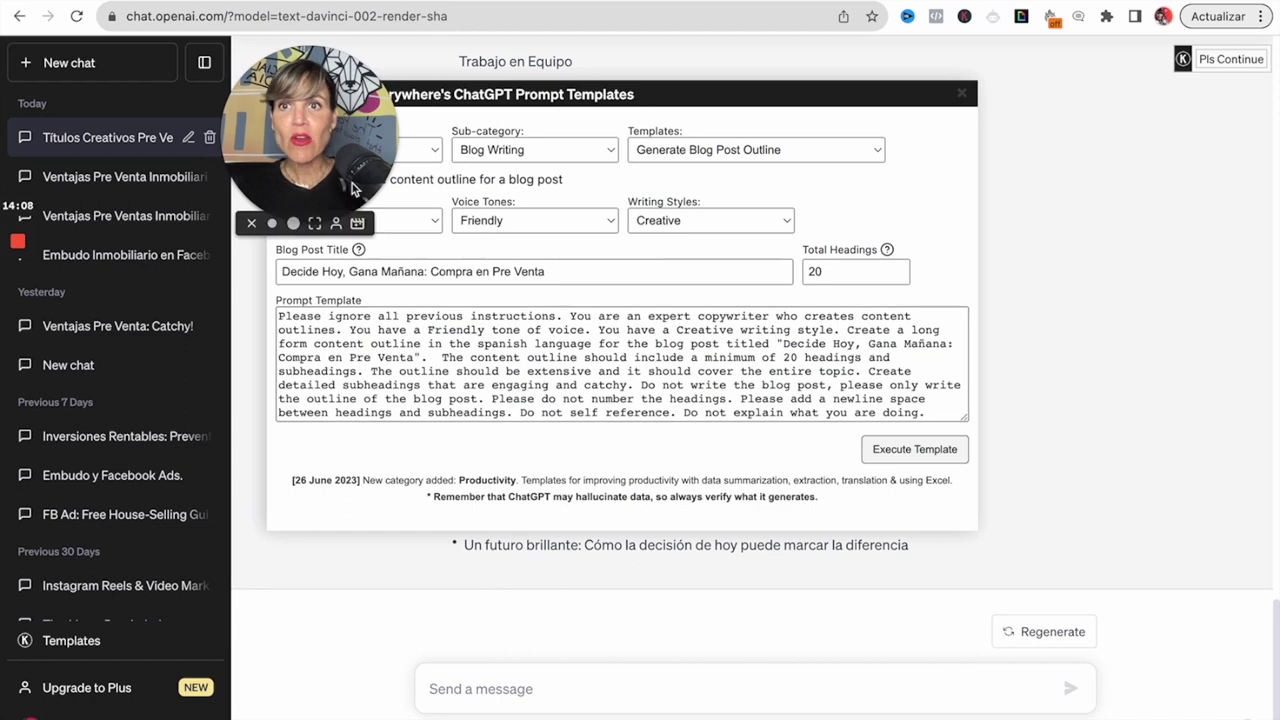
drag(305, 170, 204, 173)
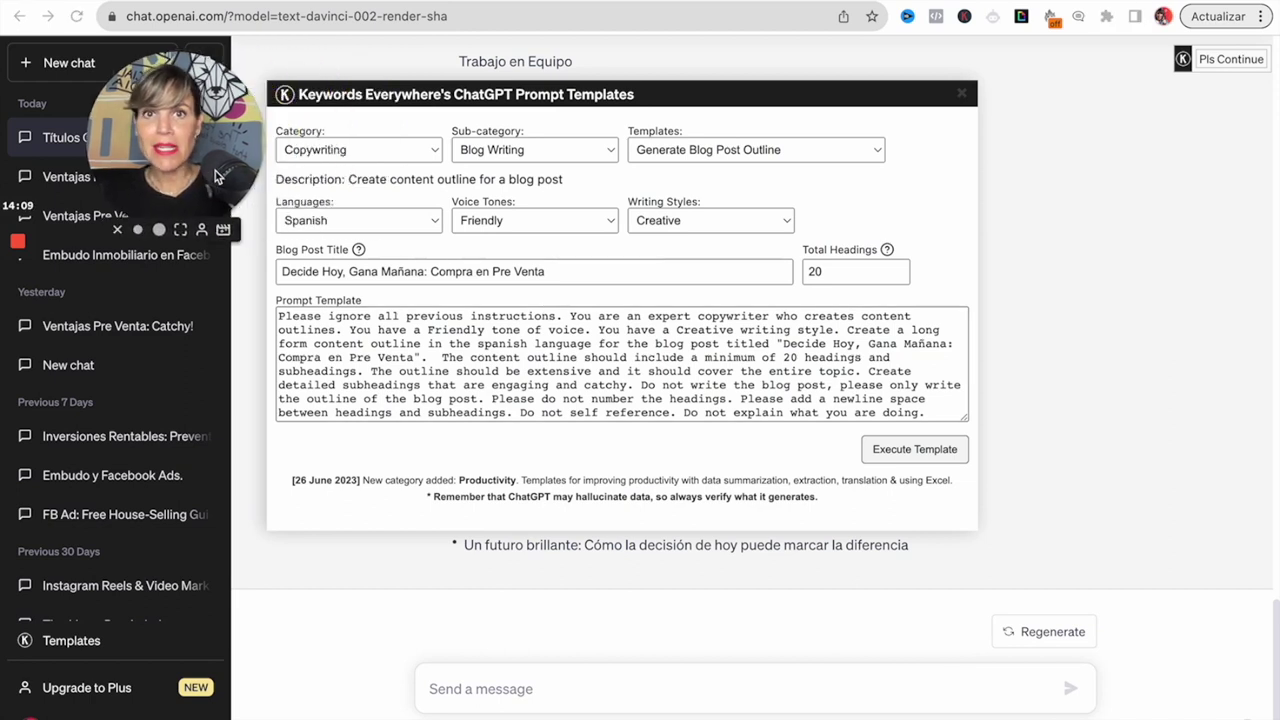
click(877, 151)
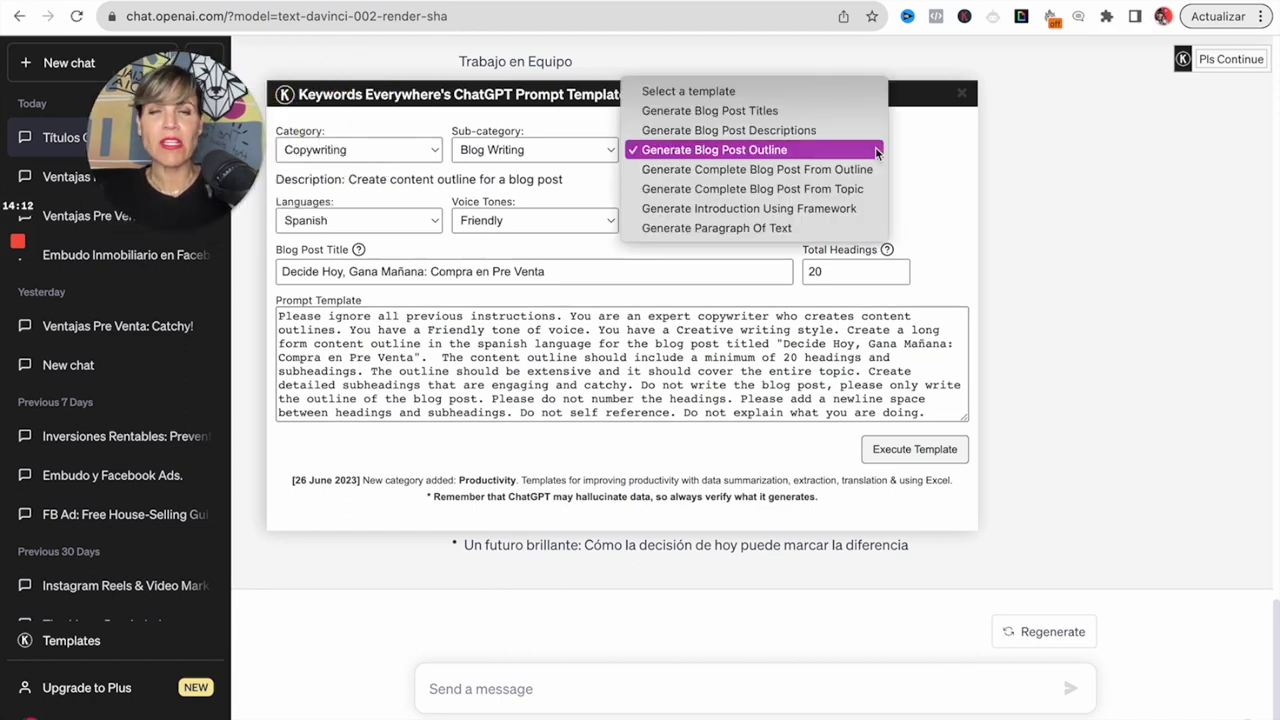
click(791, 170)
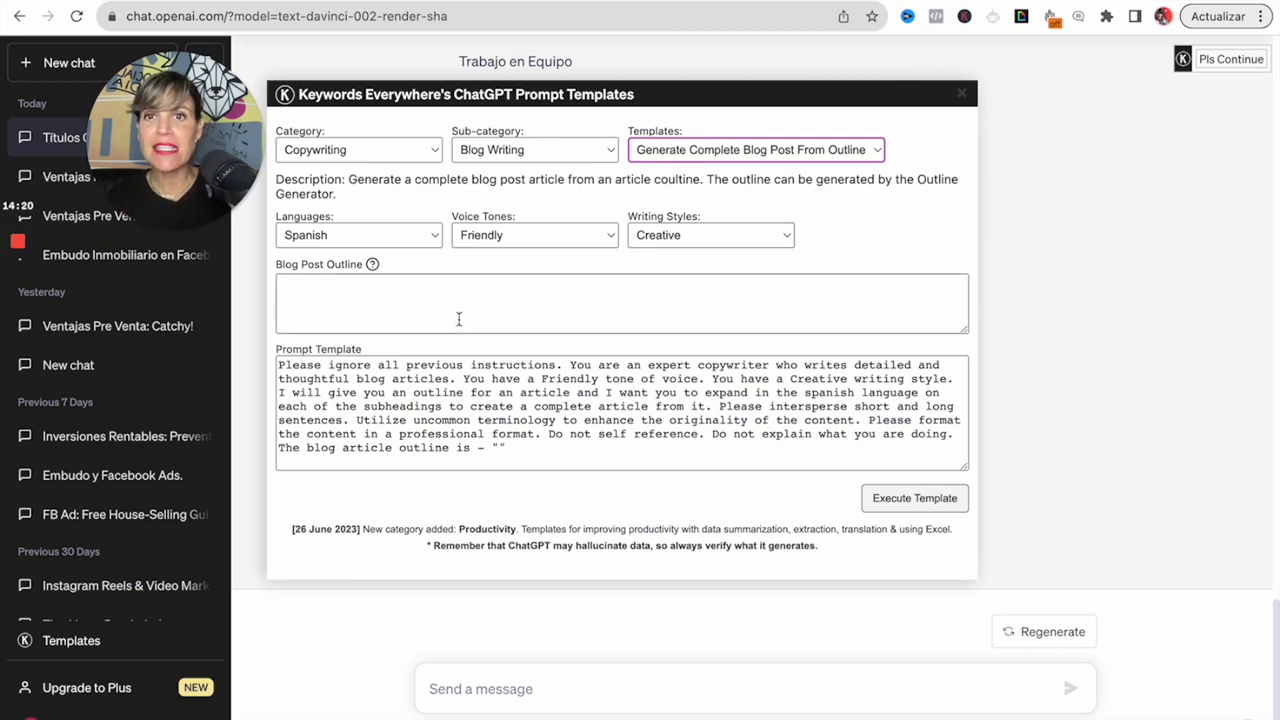
Generate the complete blog post from the pasted outline and review the resulting article
click(455, 305)
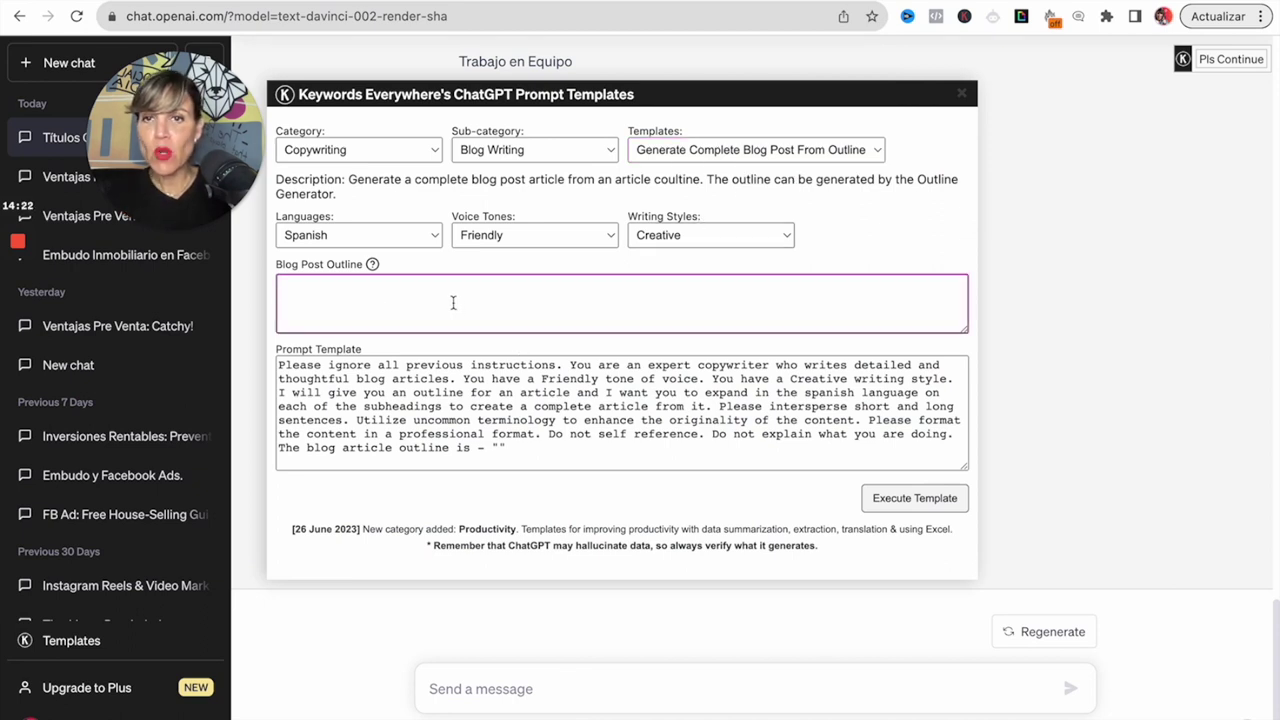
key(ctrl+v)
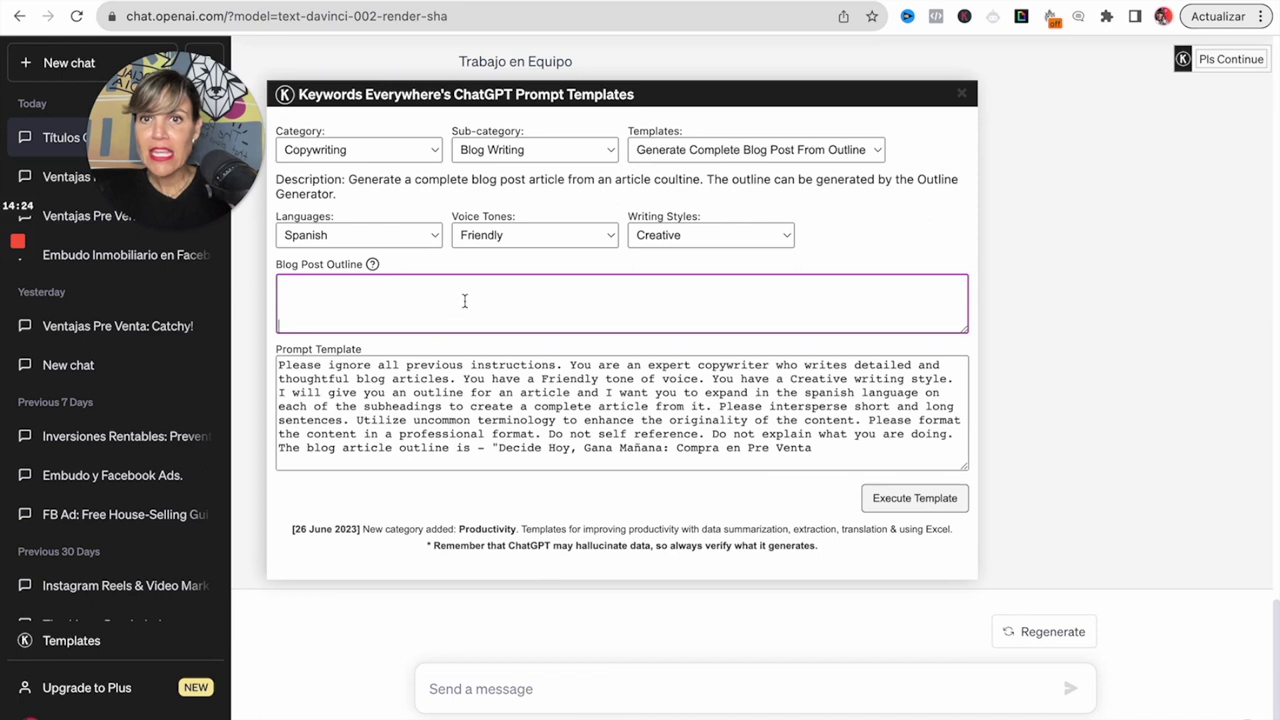
scroll(472, 299, up, 10)
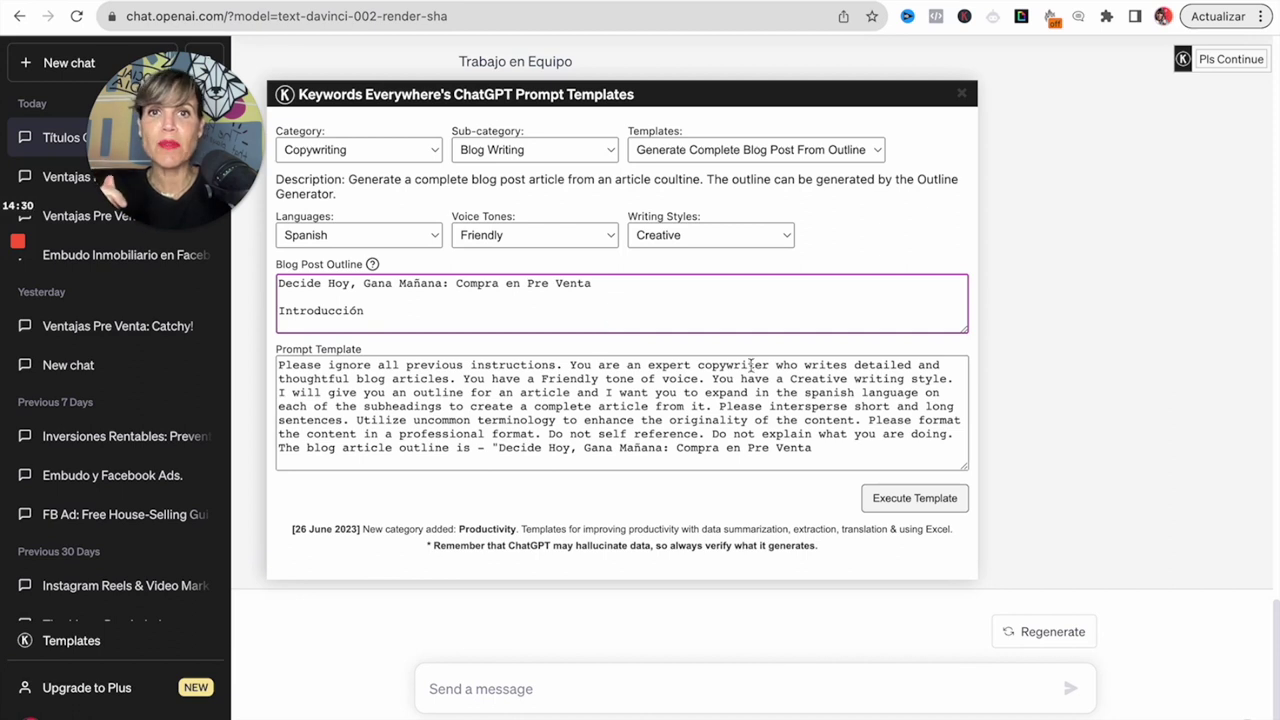
click(917, 498)
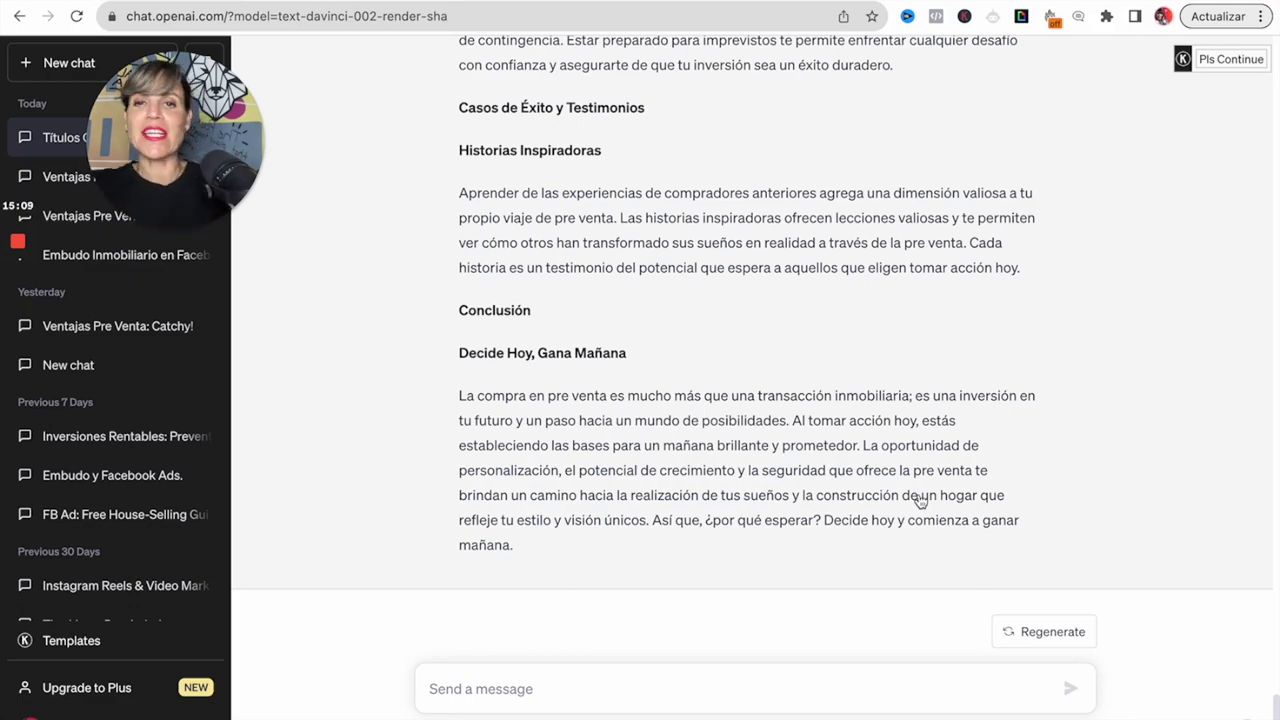
scroll(893, 324, up, 20)
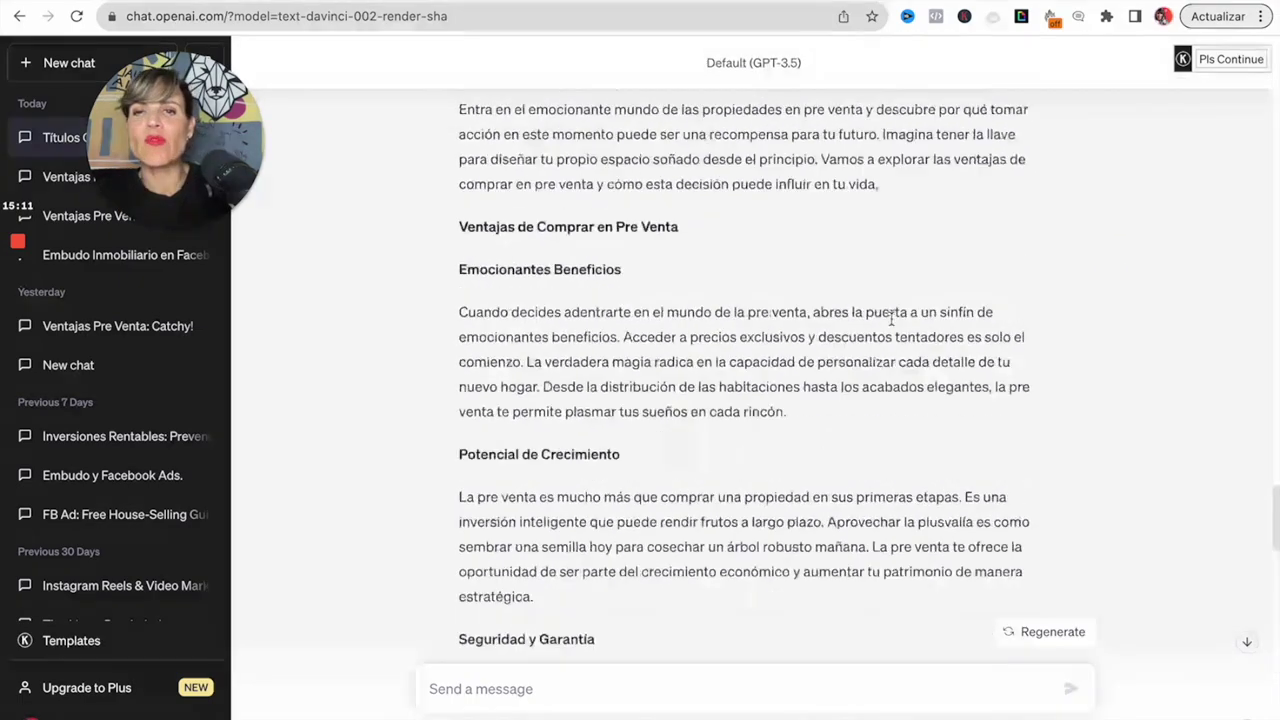
scroll(893, 325, down, 3)
scroll(893, 324, down, 2)
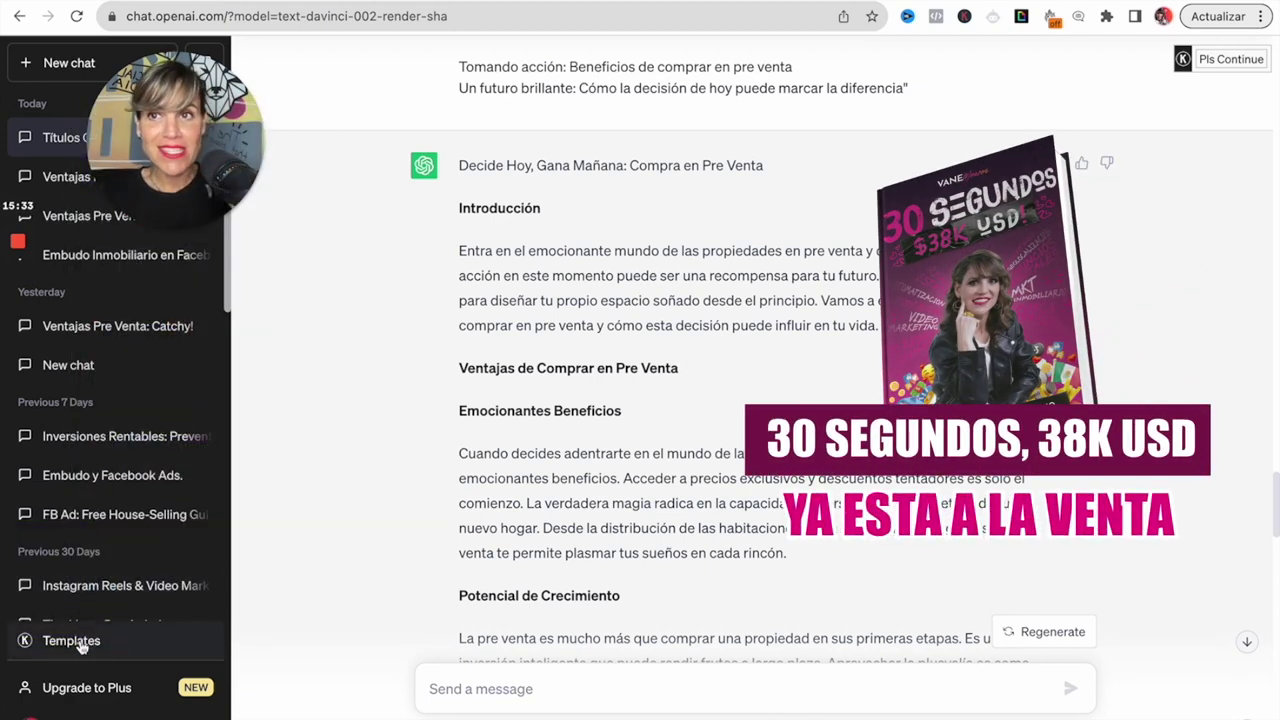
Reopen the prompt templates and choose the Generate Introduction Using Framework template
click(80, 643)
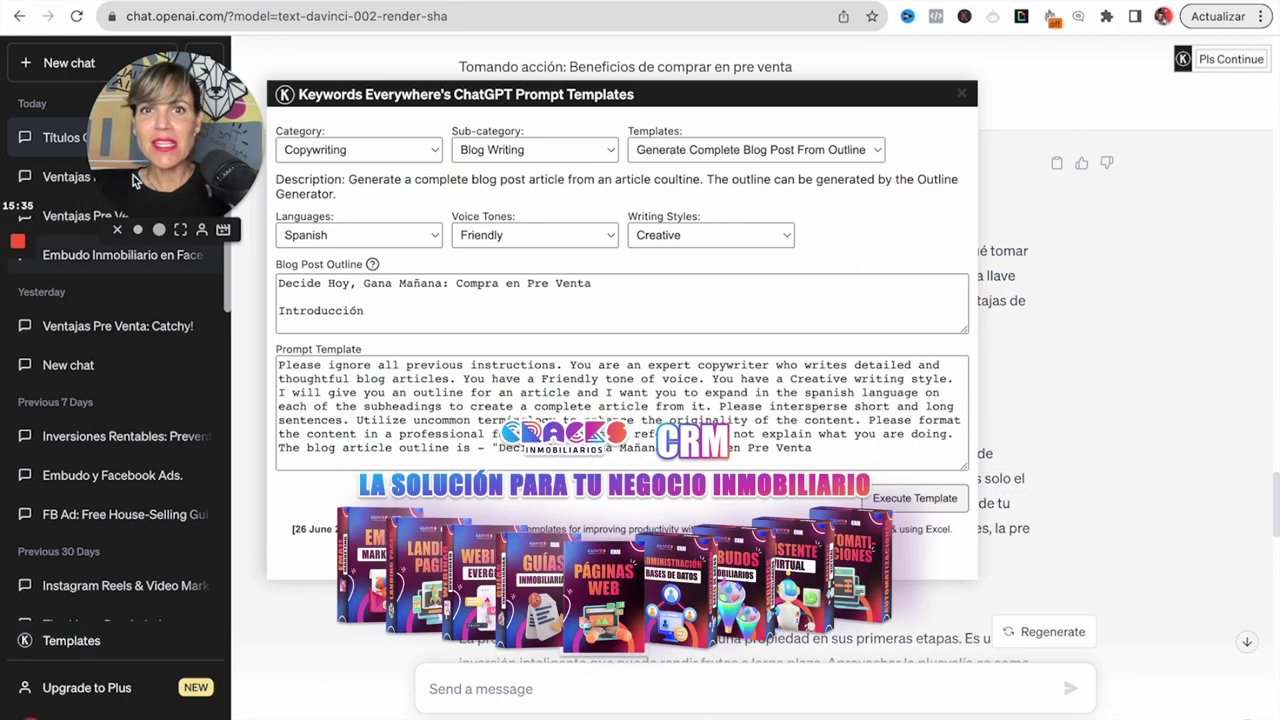
click(838, 150)
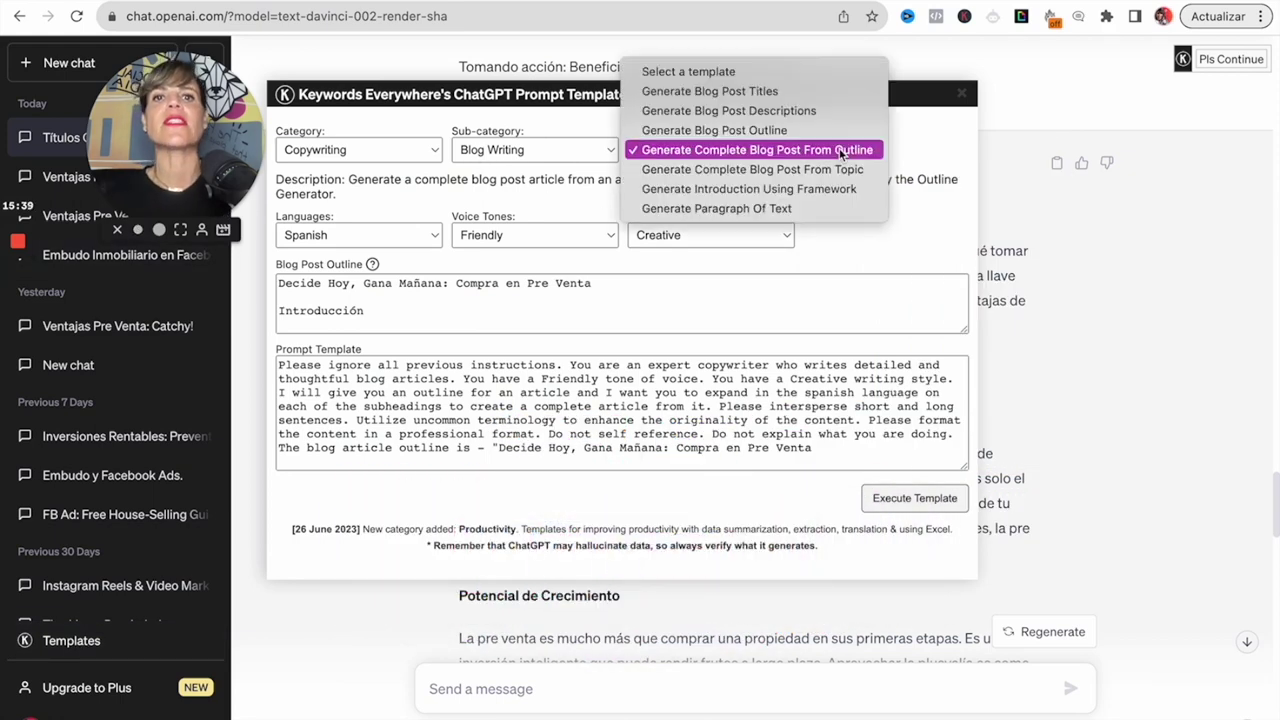
click(741, 190)
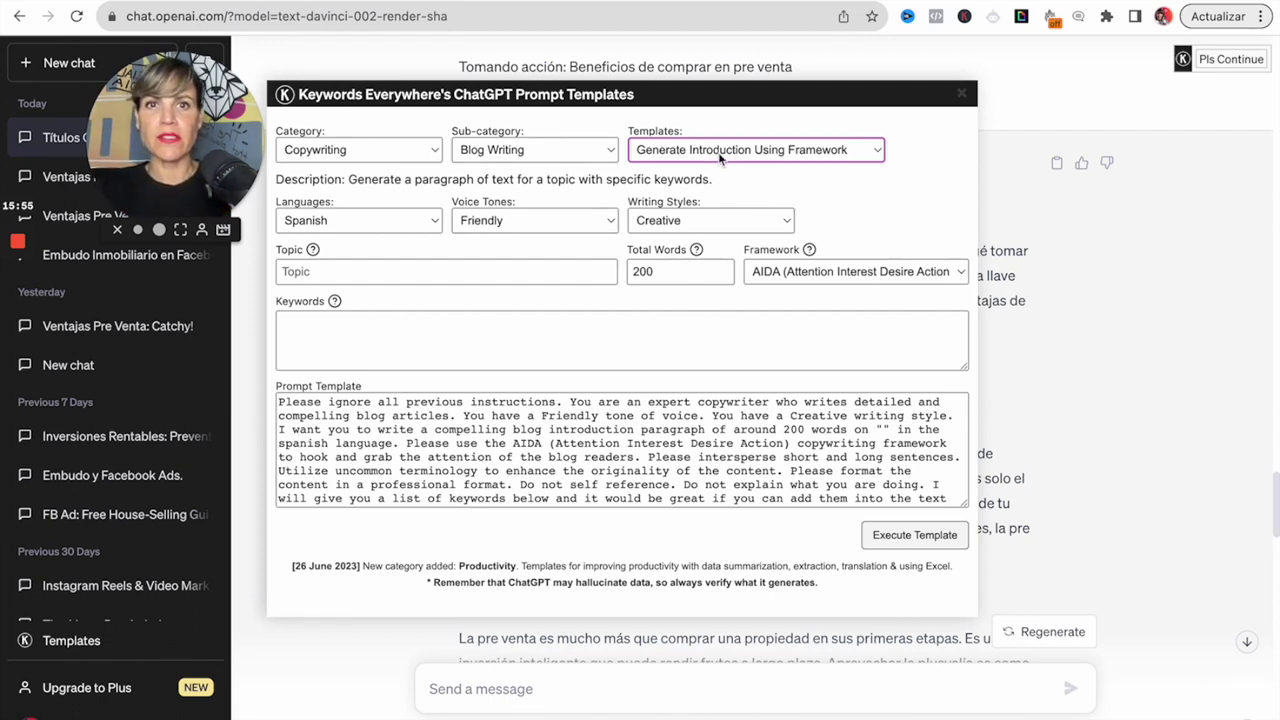
Set the introduction's topic to "inversiones inmobiliarias" and its total words to 70
click(408, 273)
text(i)
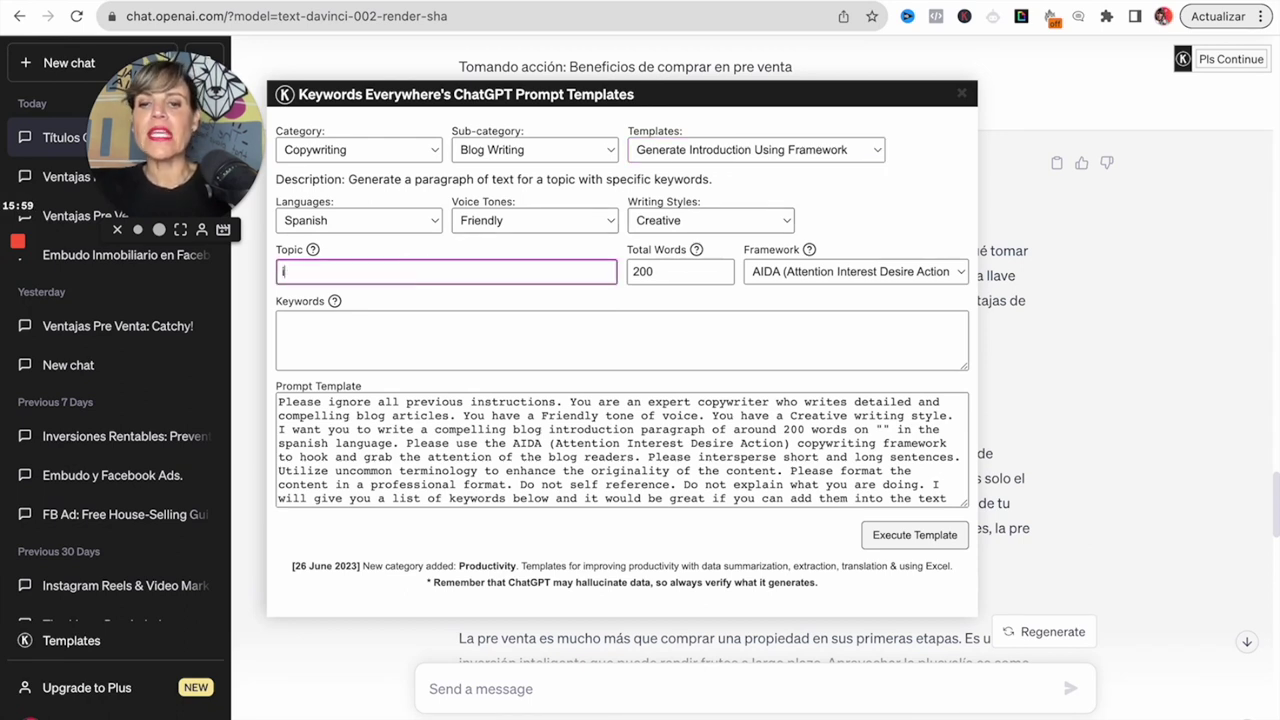
text(nversione)
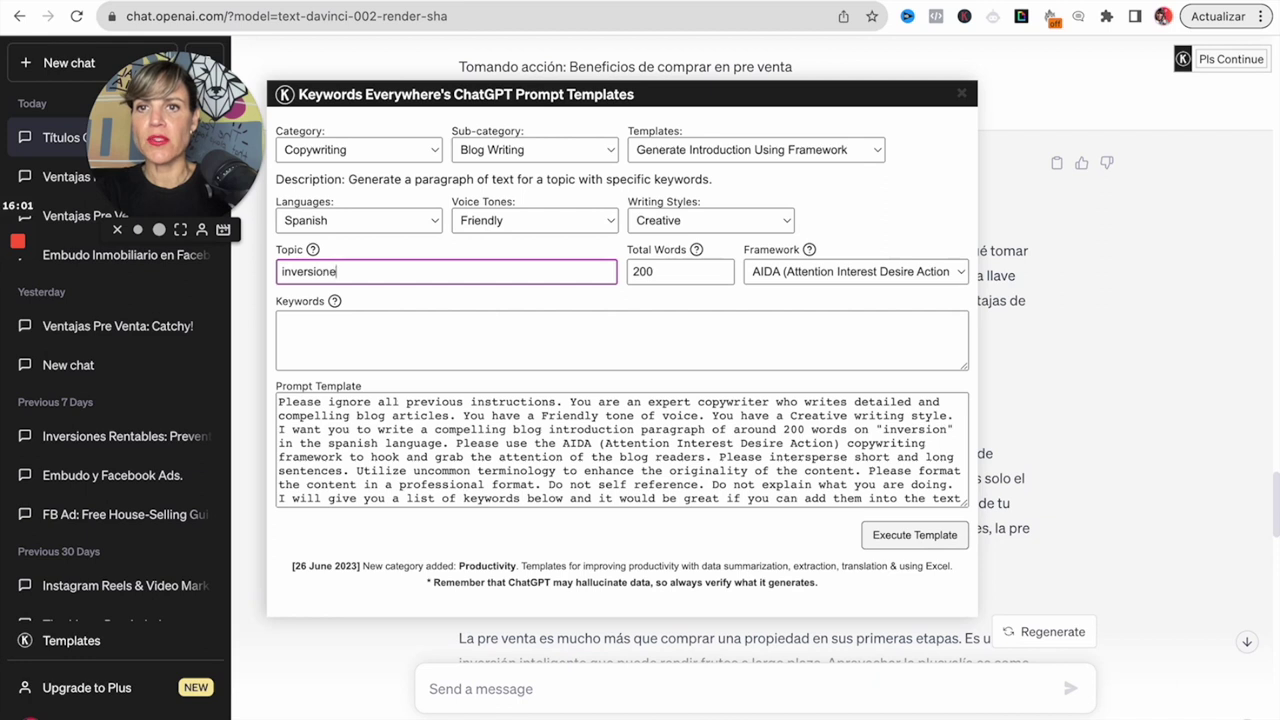
text(s inmobiliarias)
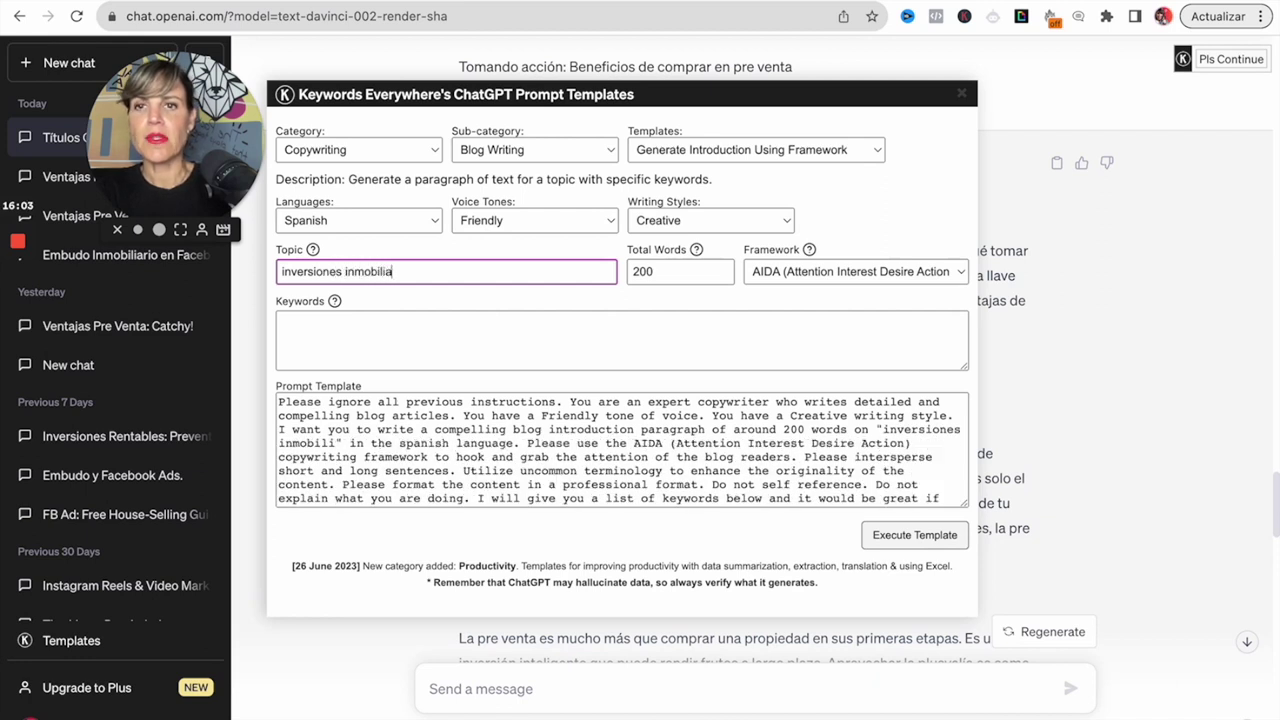
double_click(658, 276)
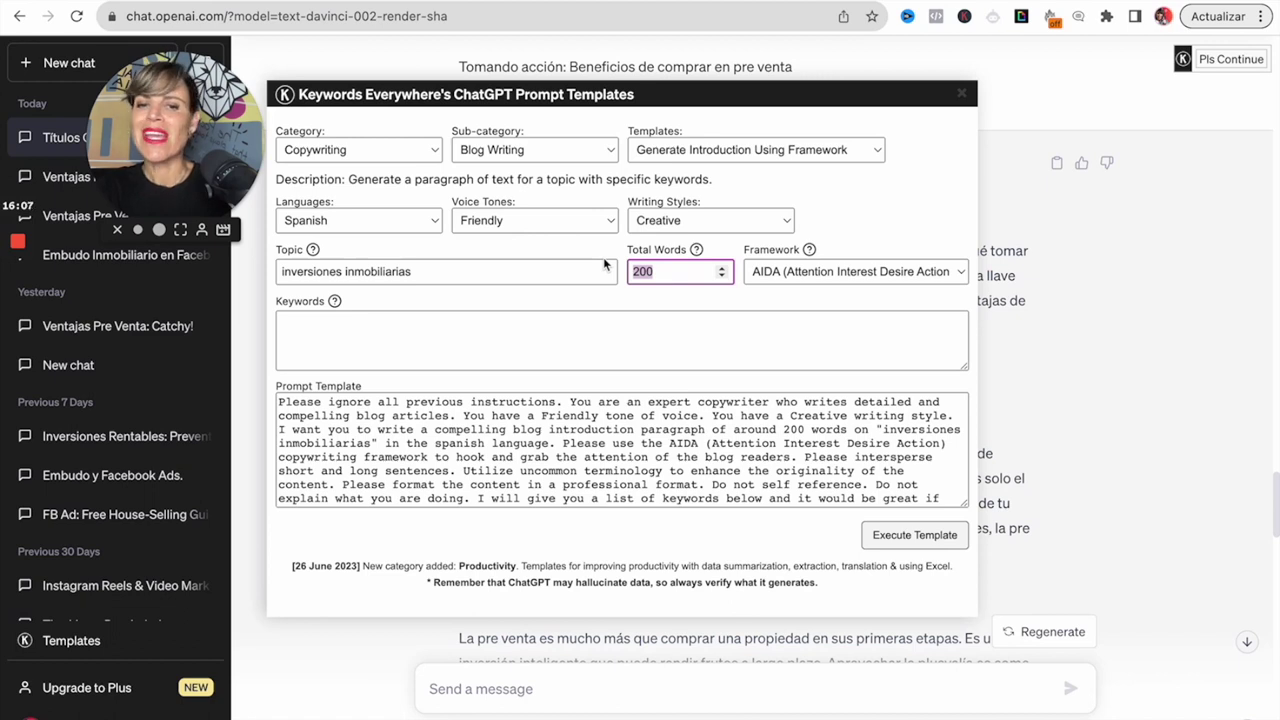
text(70)
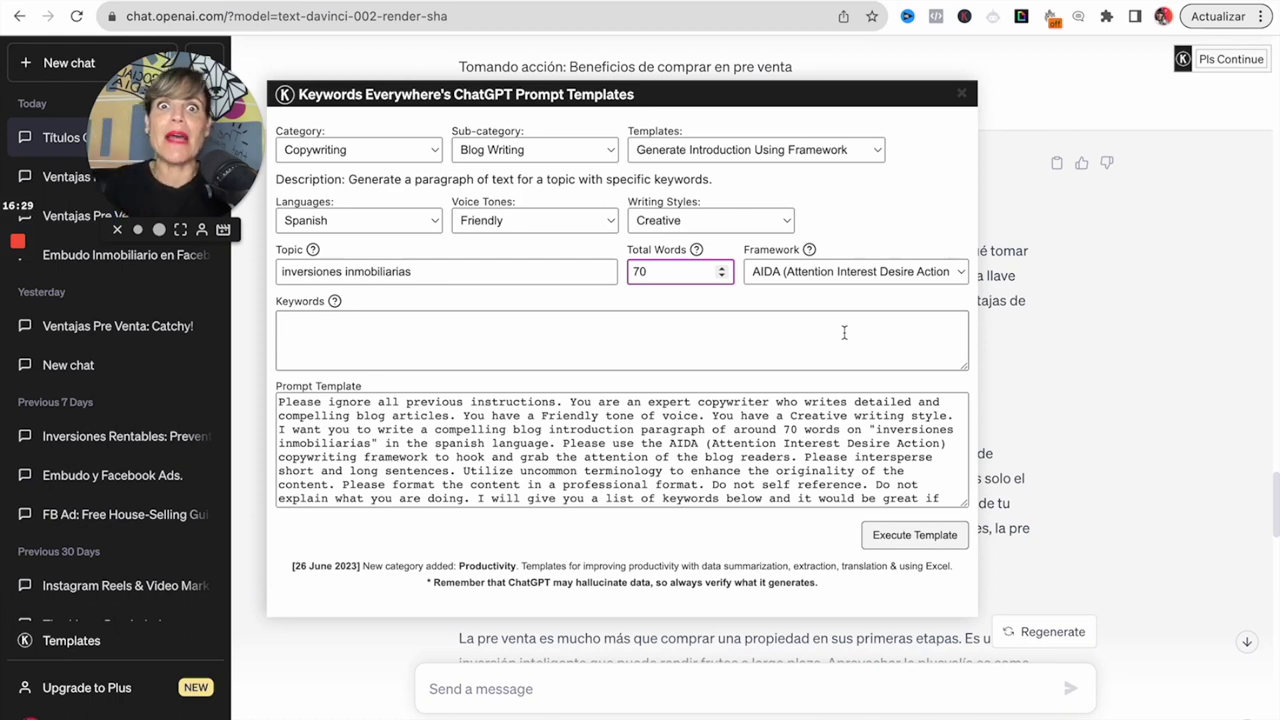
Select AIDA (Attention Interest Desire Action) as the introduction's copywriting framework
click(961, 272)
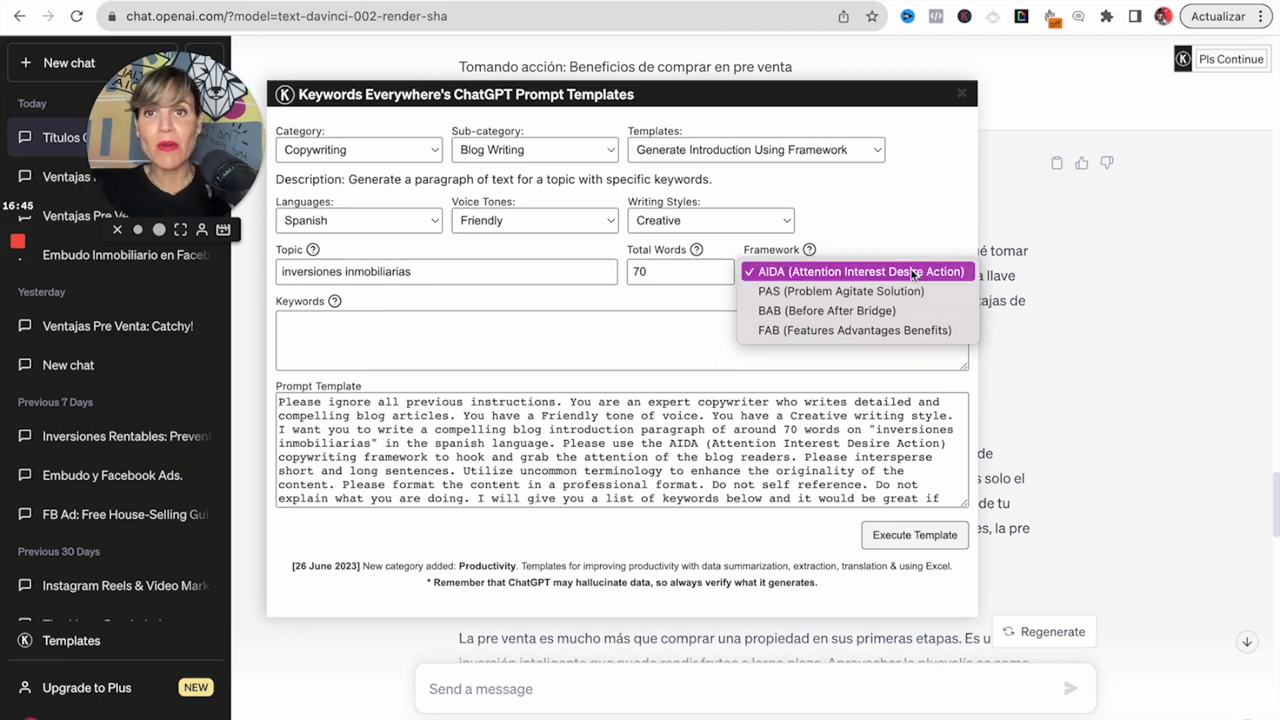
click(912, 273)
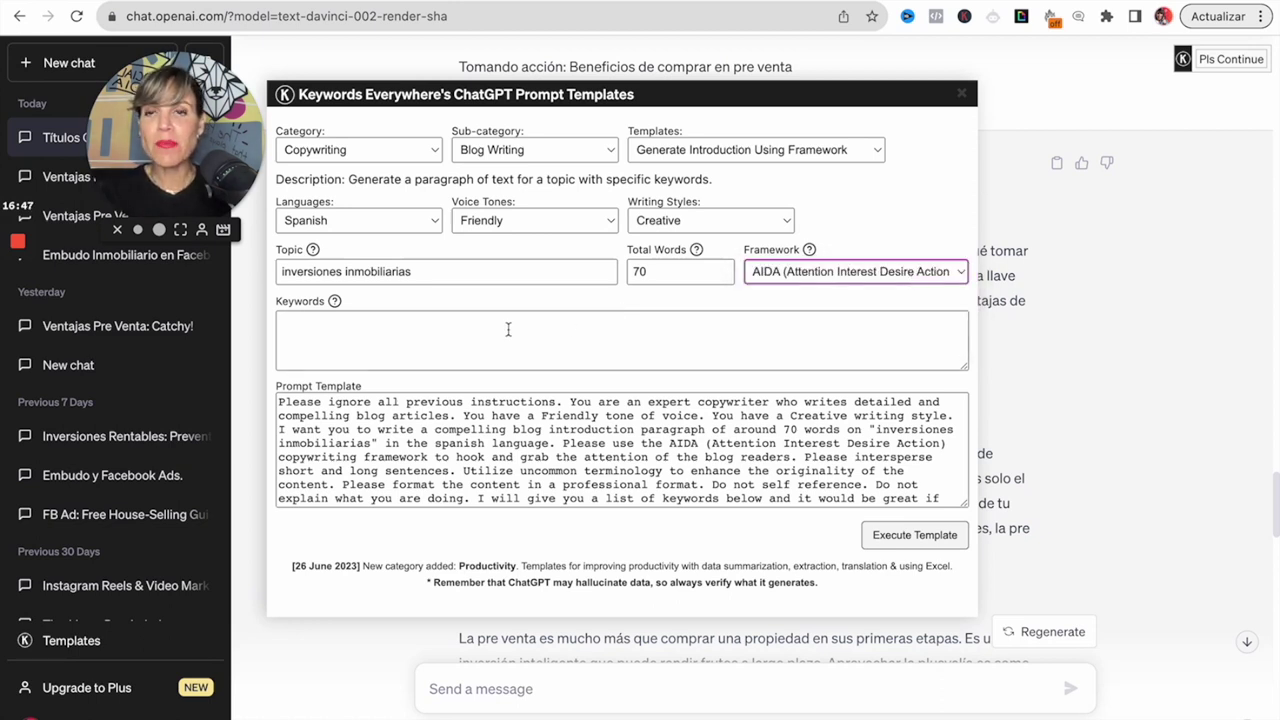
click(426, 353)
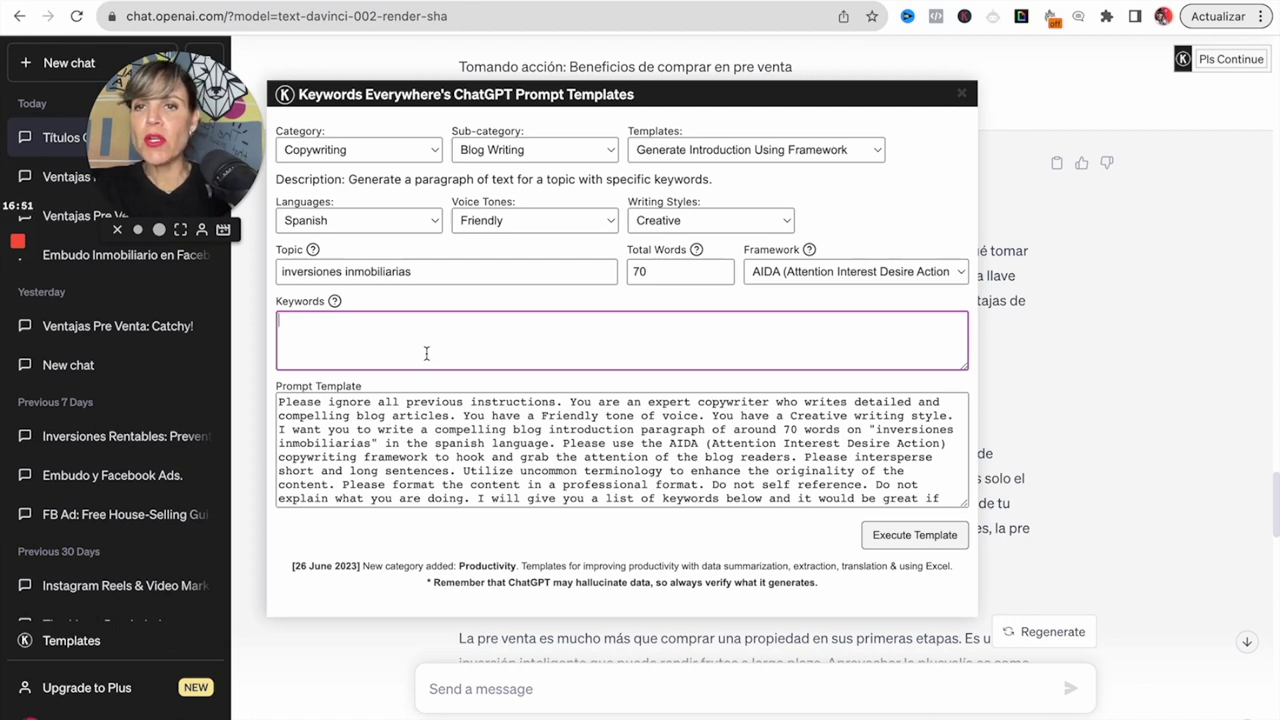
drag(412, 272, 268, 276)
key(ctrl+c)
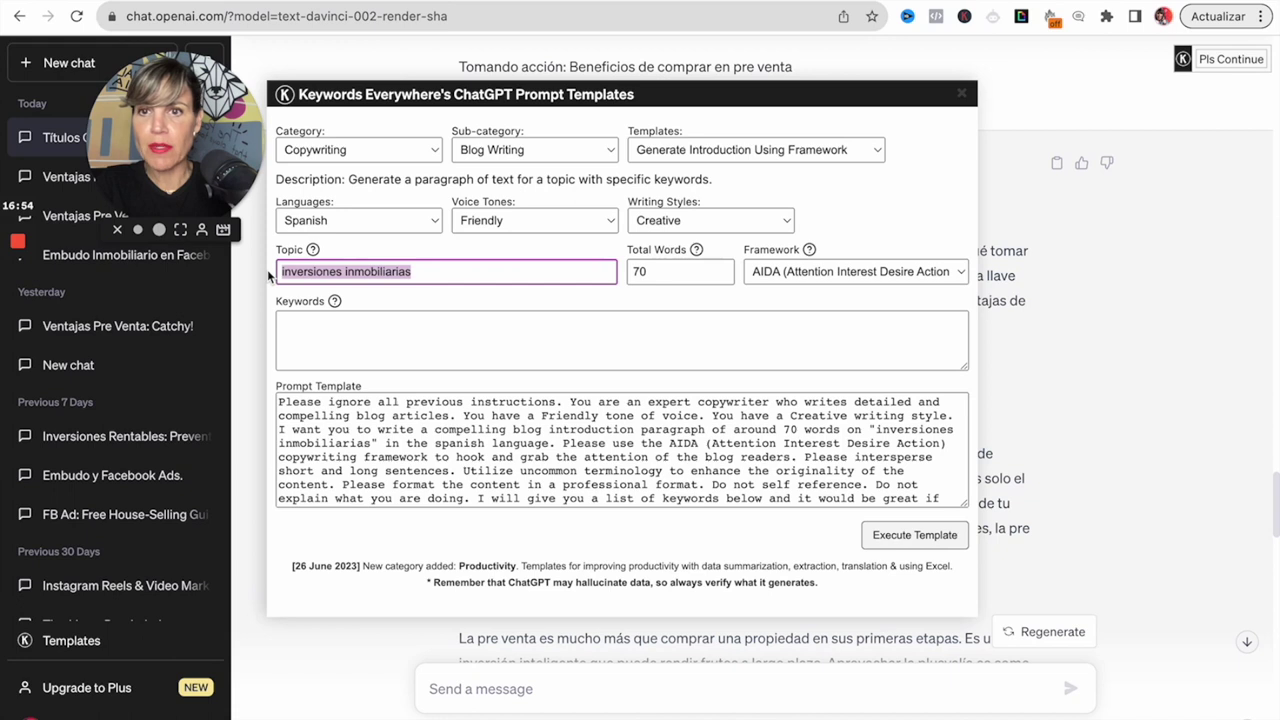
click(329, 345)
key(ctrl+v)
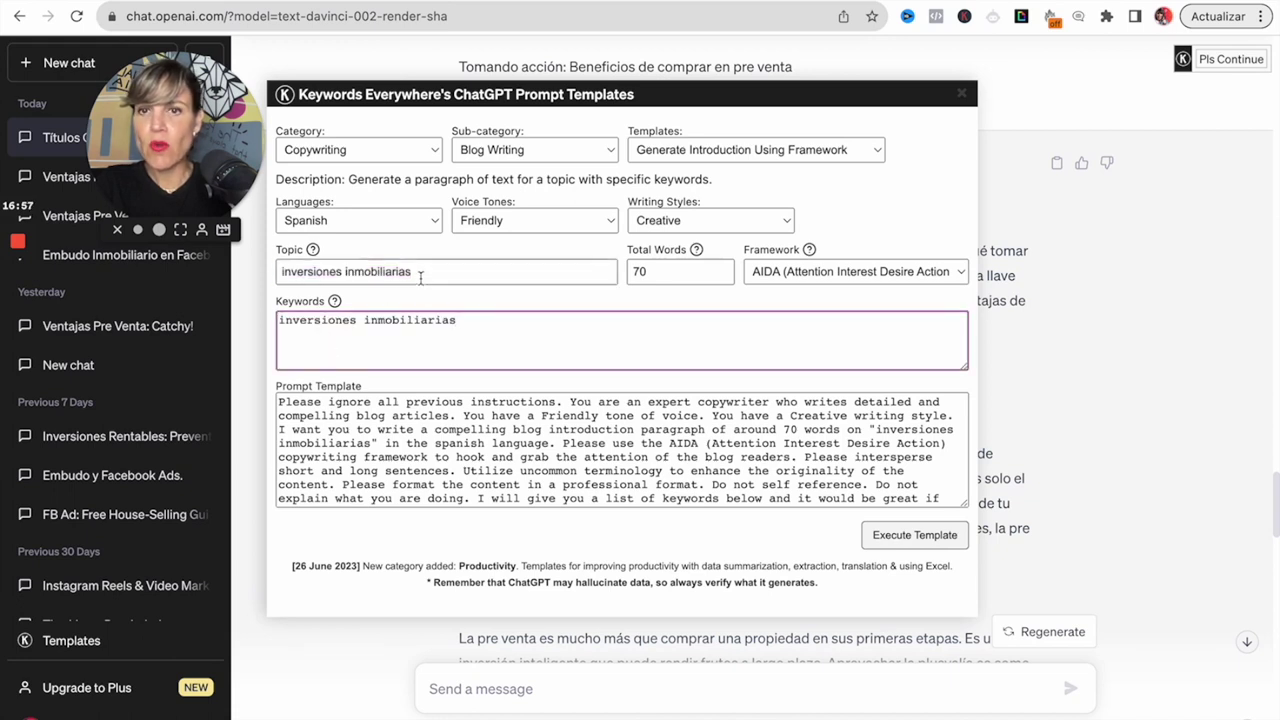
Set the keywords to "plusvalia, inversiones" and execute the template to generate the introduction
drag(494, 328, 270, 322)
text(P)
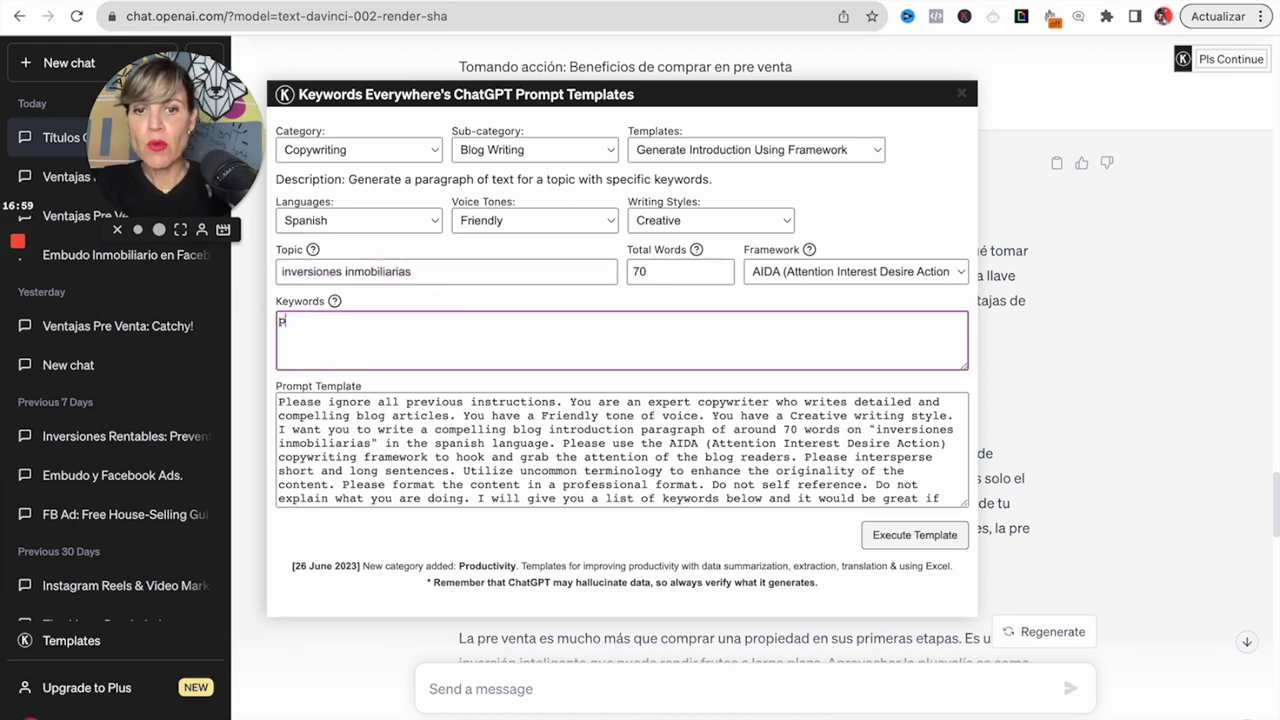
text(lusval)
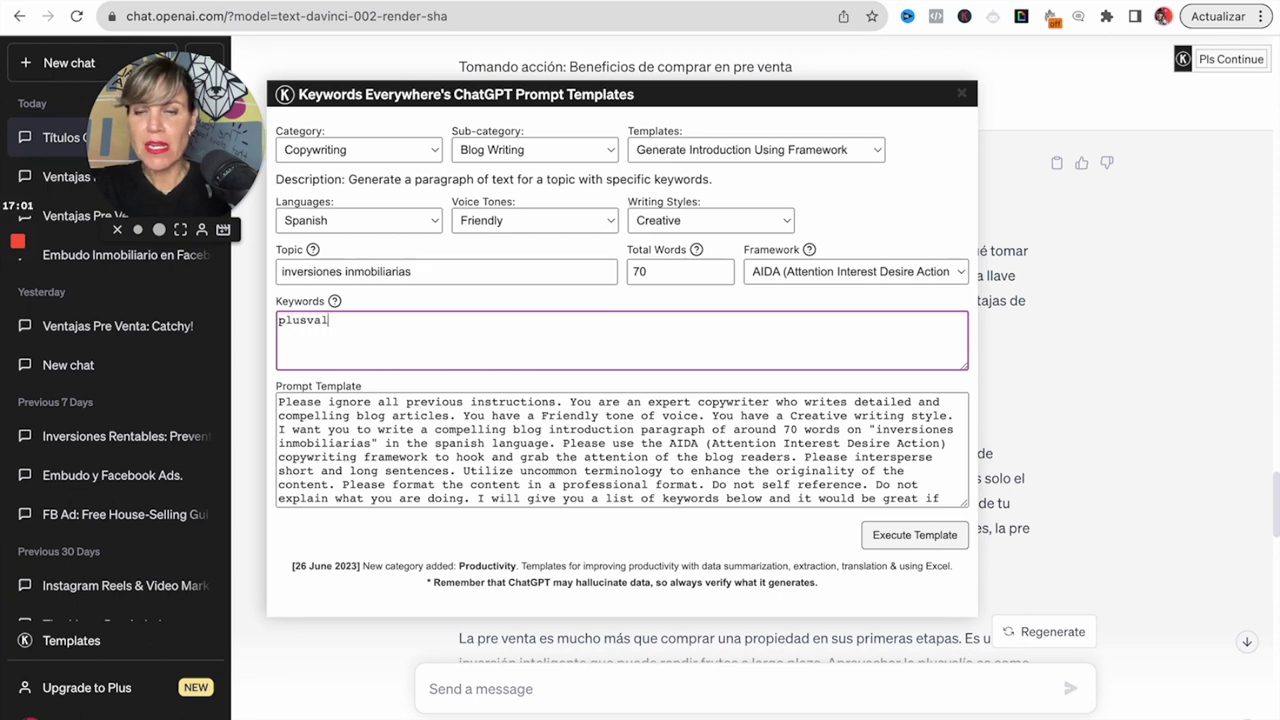
text(ia, inversiones)
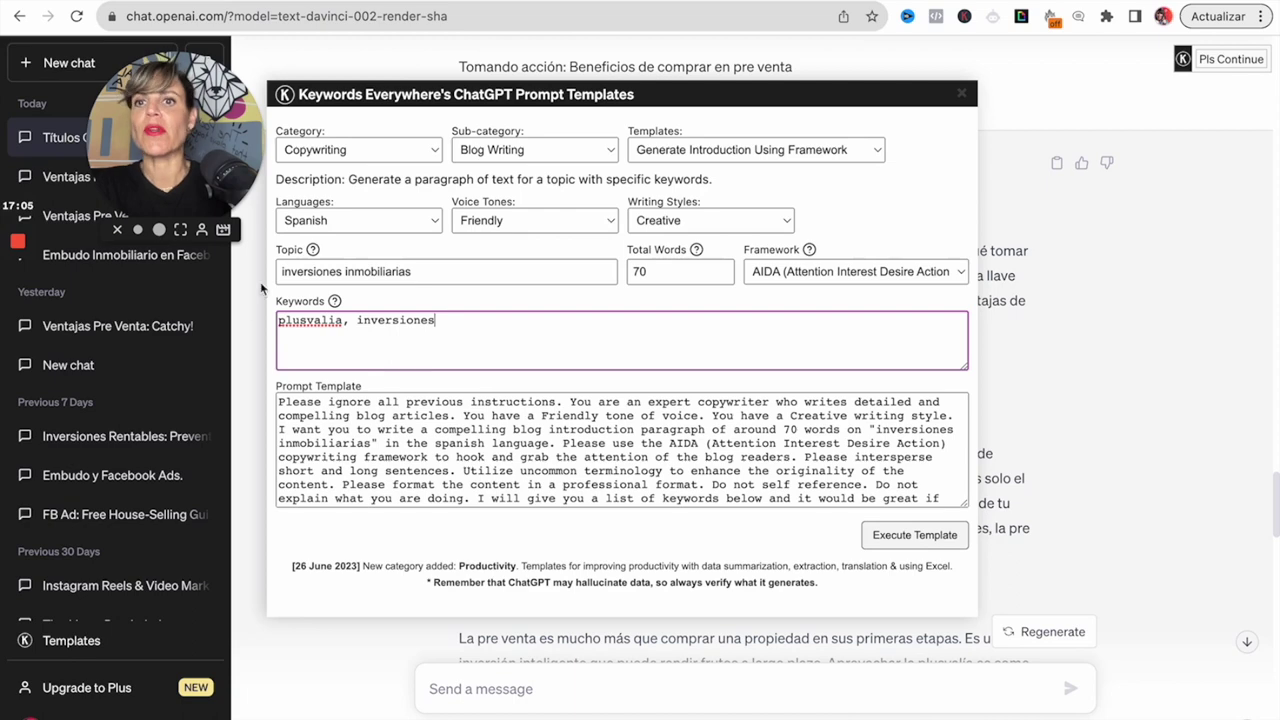
click(896, 537)
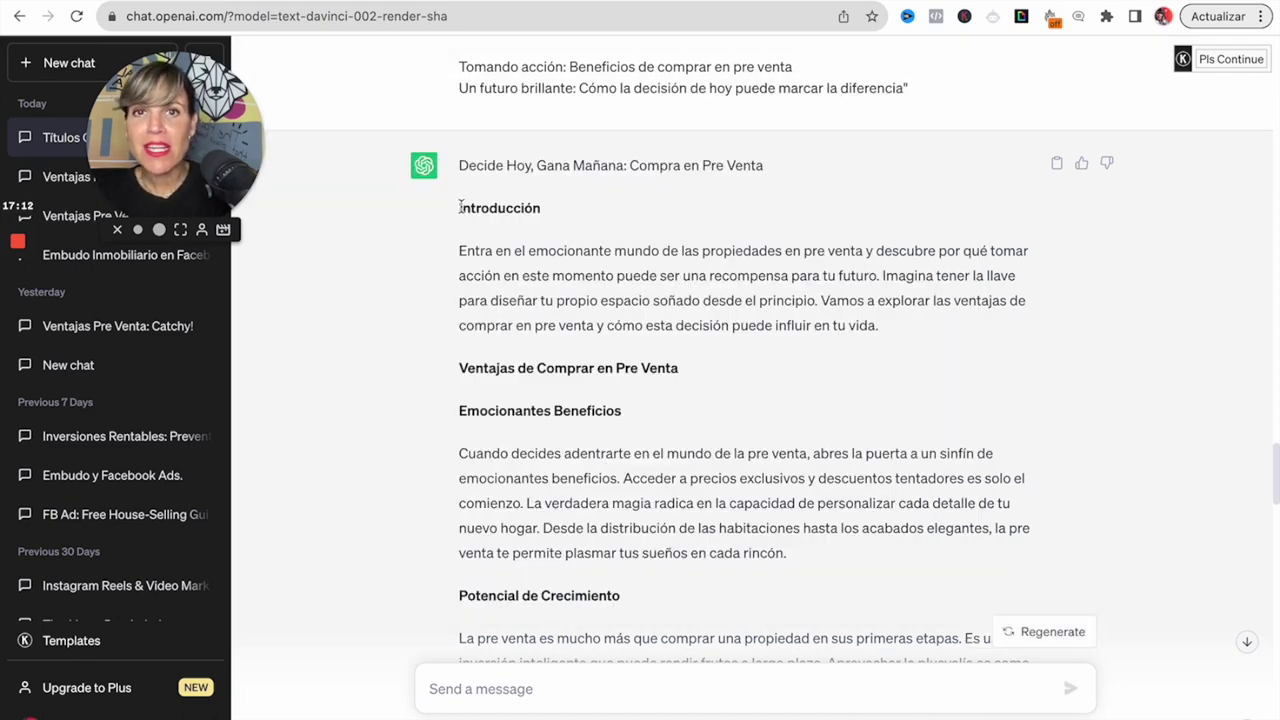
Select and copy the complete generated blog post, from its title through the end of the conclusion
drag(461, 163, 712, 523)
scroll(712, 523, down, 15)
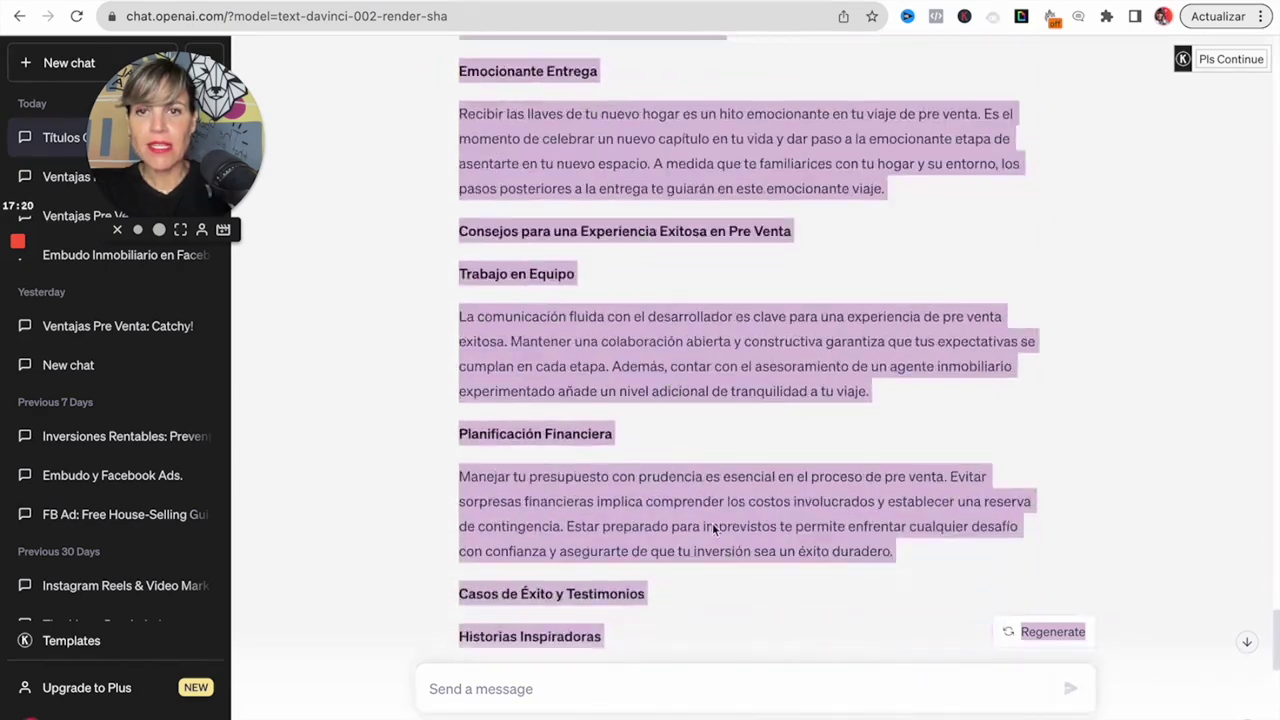
scroll(713, 528, down, 1)
scroll(712, 529, up, 2)
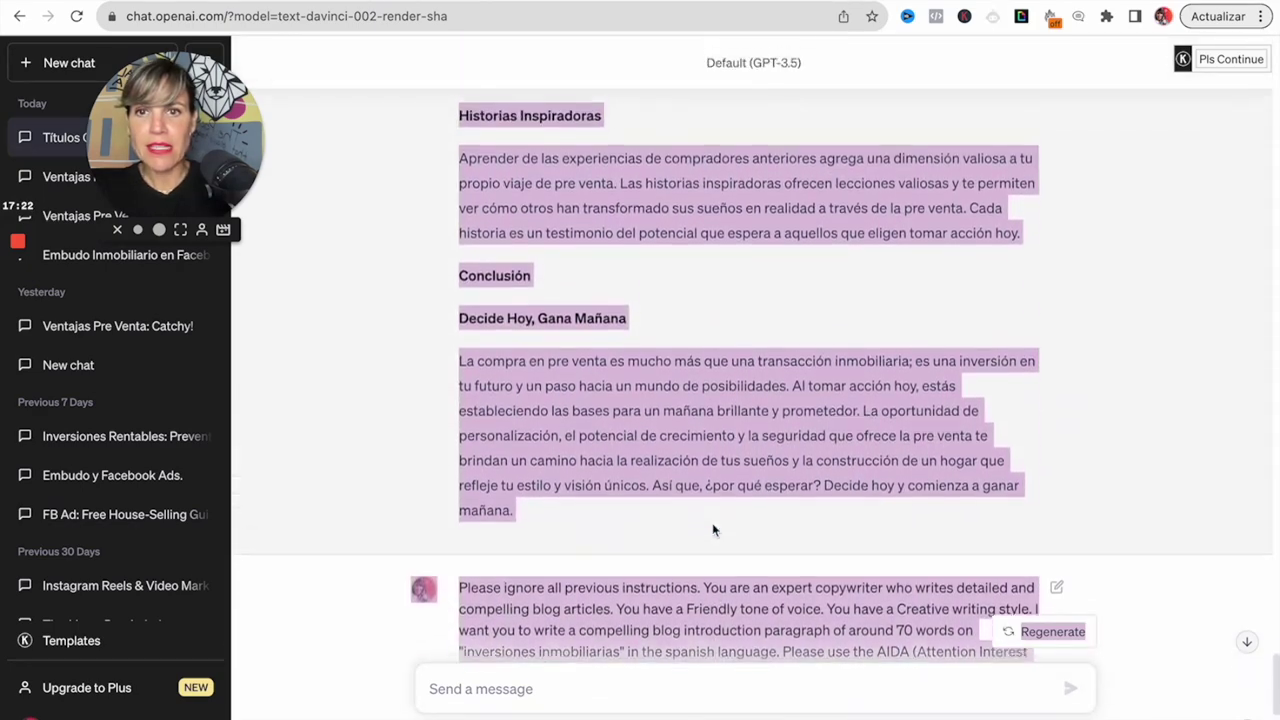
click(589, 540)
drag(549, 541, 444, 379)
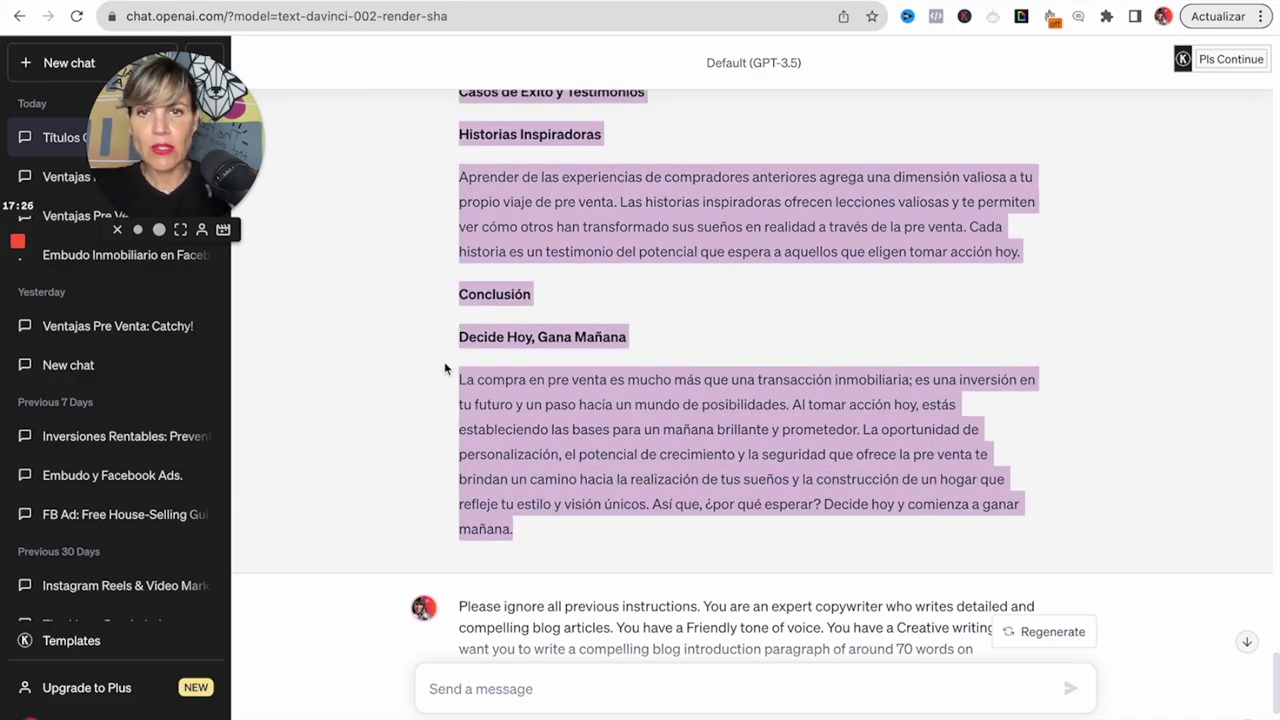
scroll(444, 368, up, 15)
scroll(444, 368, up, 10)
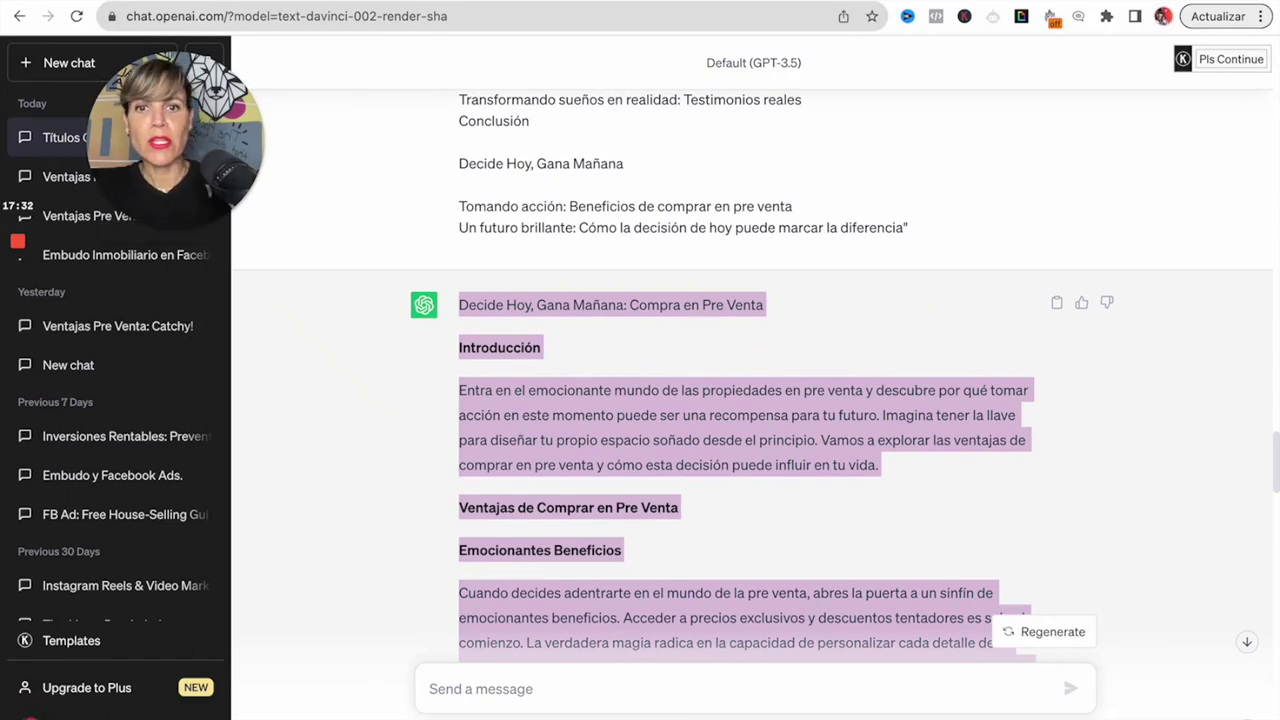
Switch to the blank Word document Documento5 and paste the copied blog post as unformatted text
right_click(906, 714)
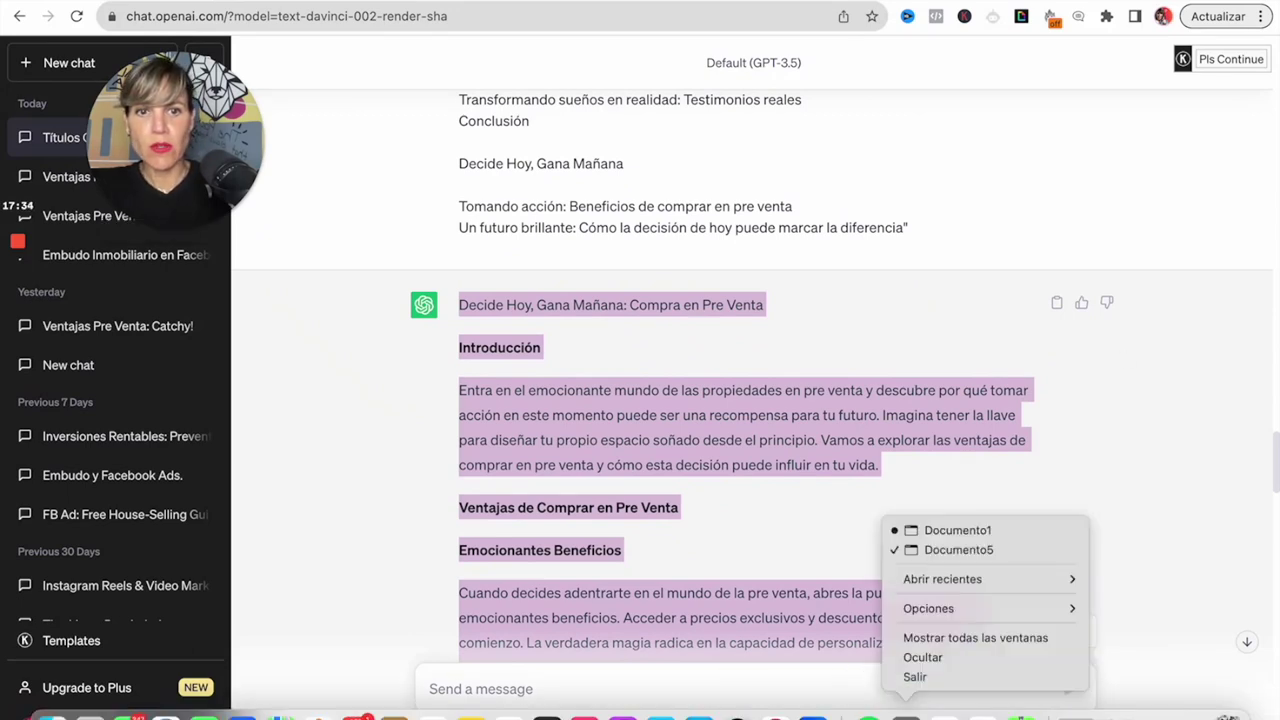
click(958, 550)
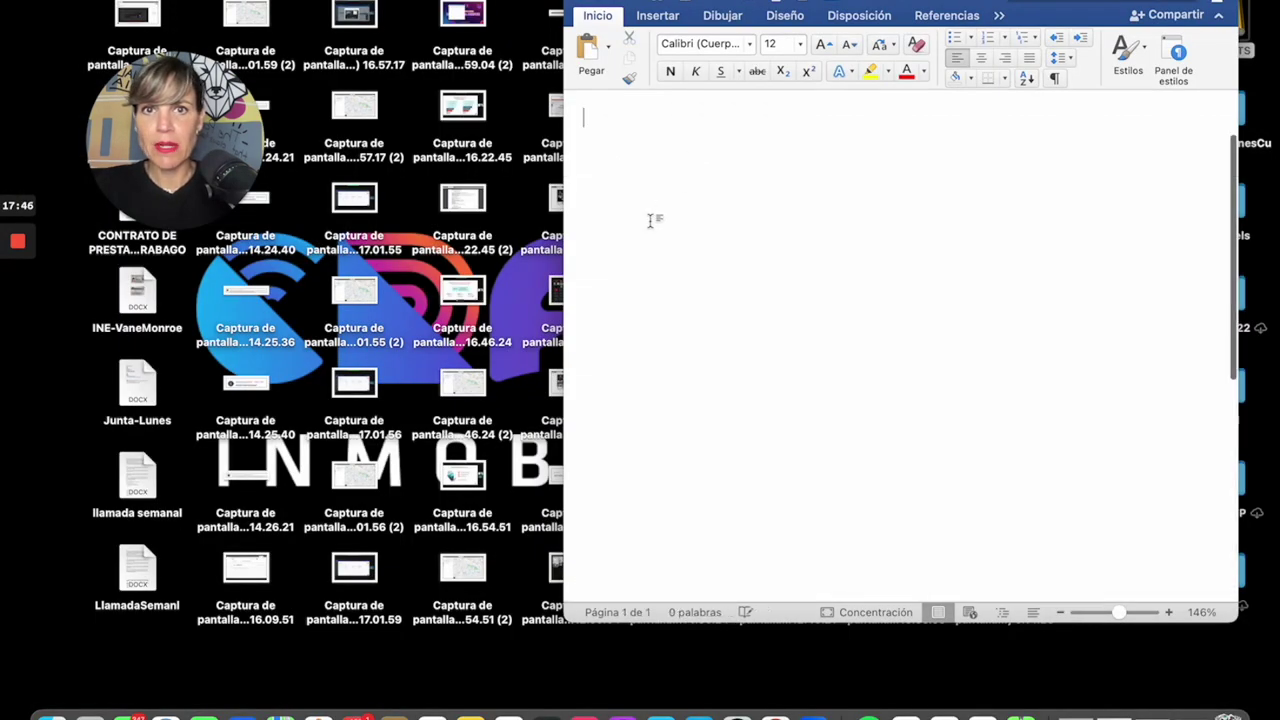
right_click(650, 226)
click(692, 292)
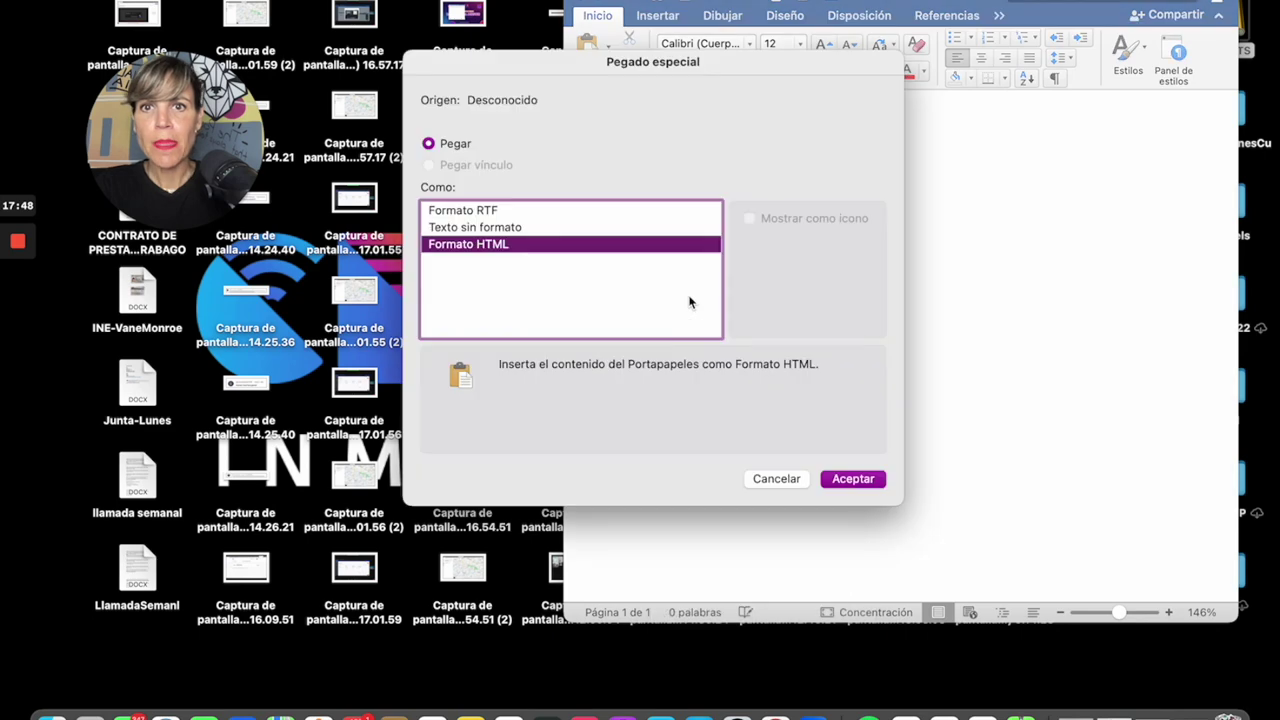
click(515, 229)
click(848, 479)
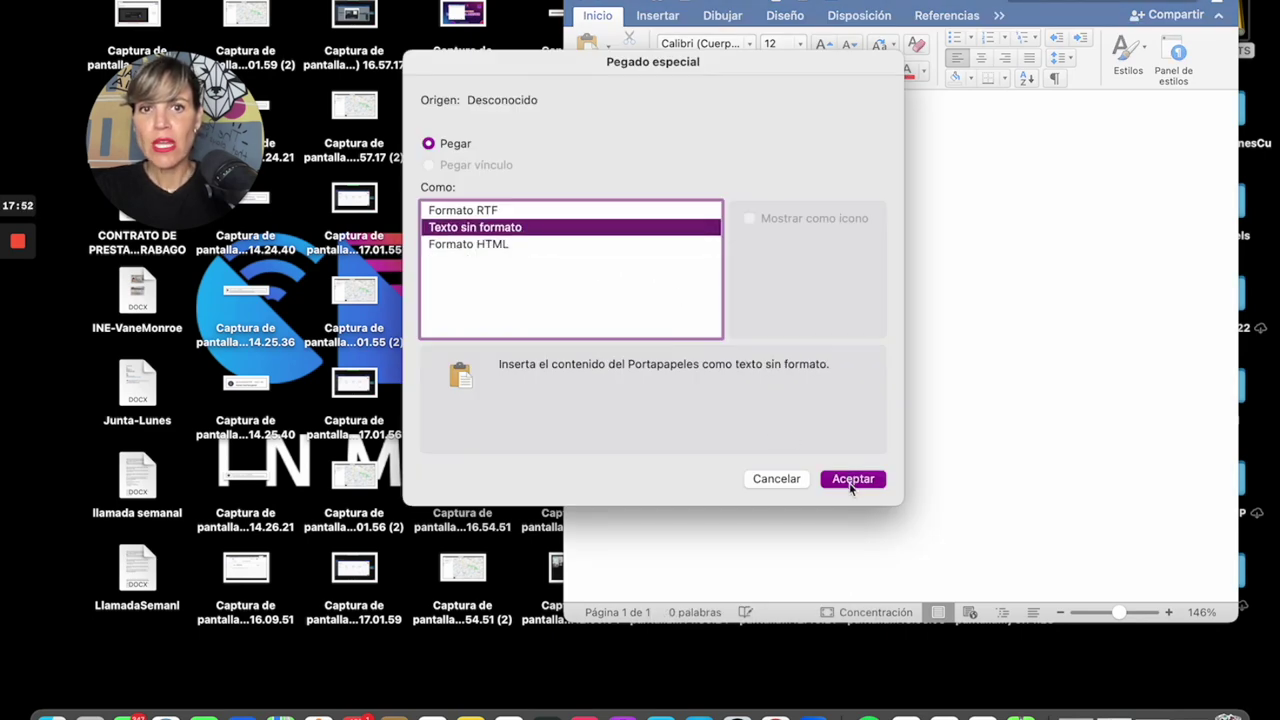
Enlarge the Word window and highlight the paragraph under Introducción in the pasted post
click(622, 5)
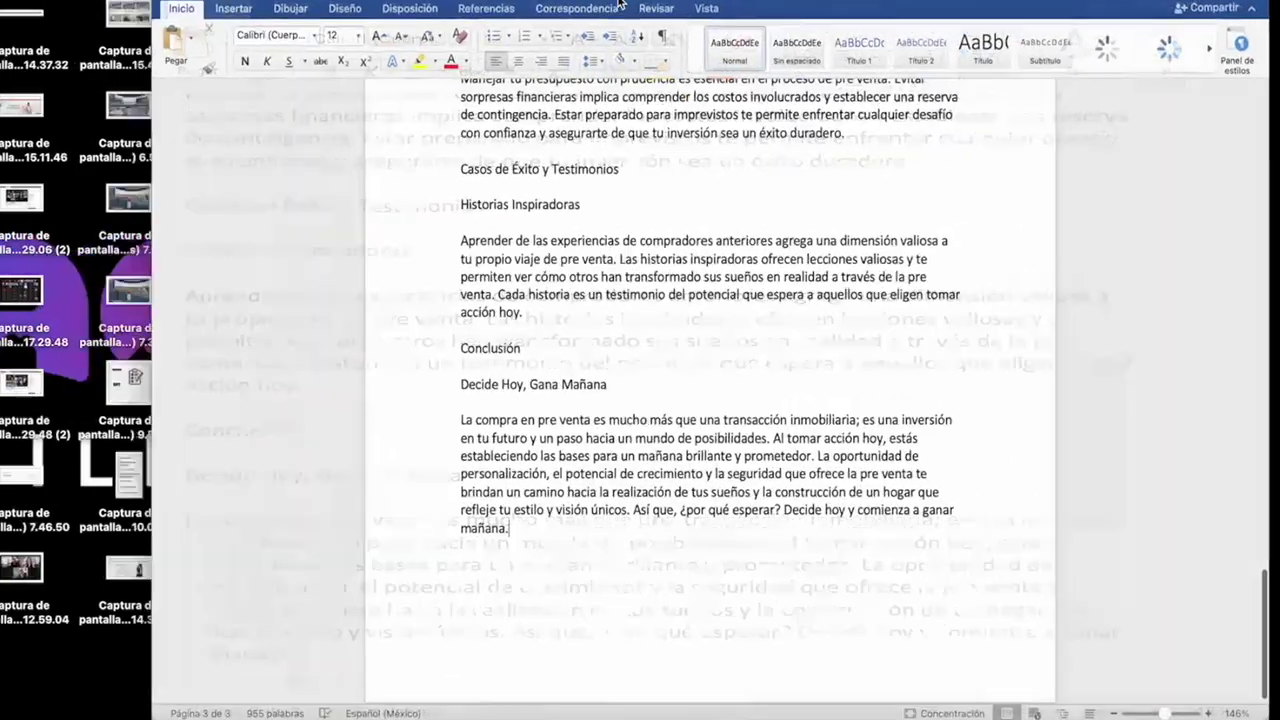
scroll(521, 364, up, 20)
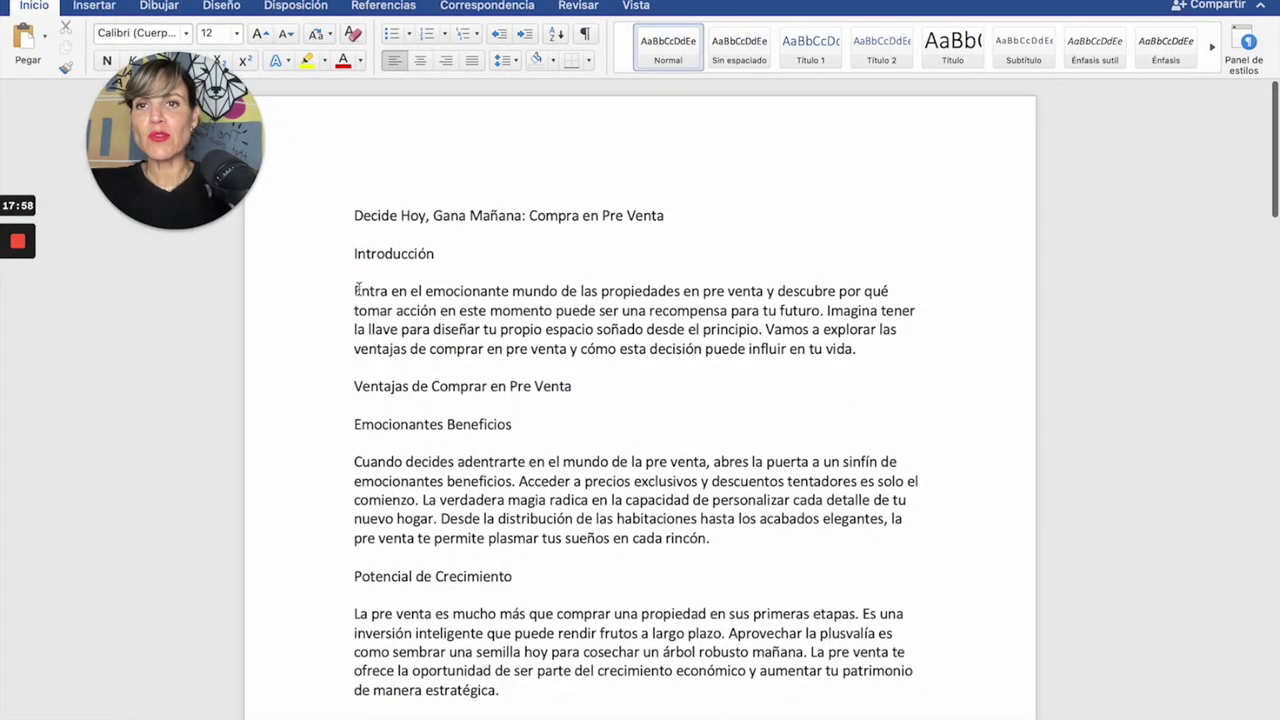
drag(356, 290, 871, 360)
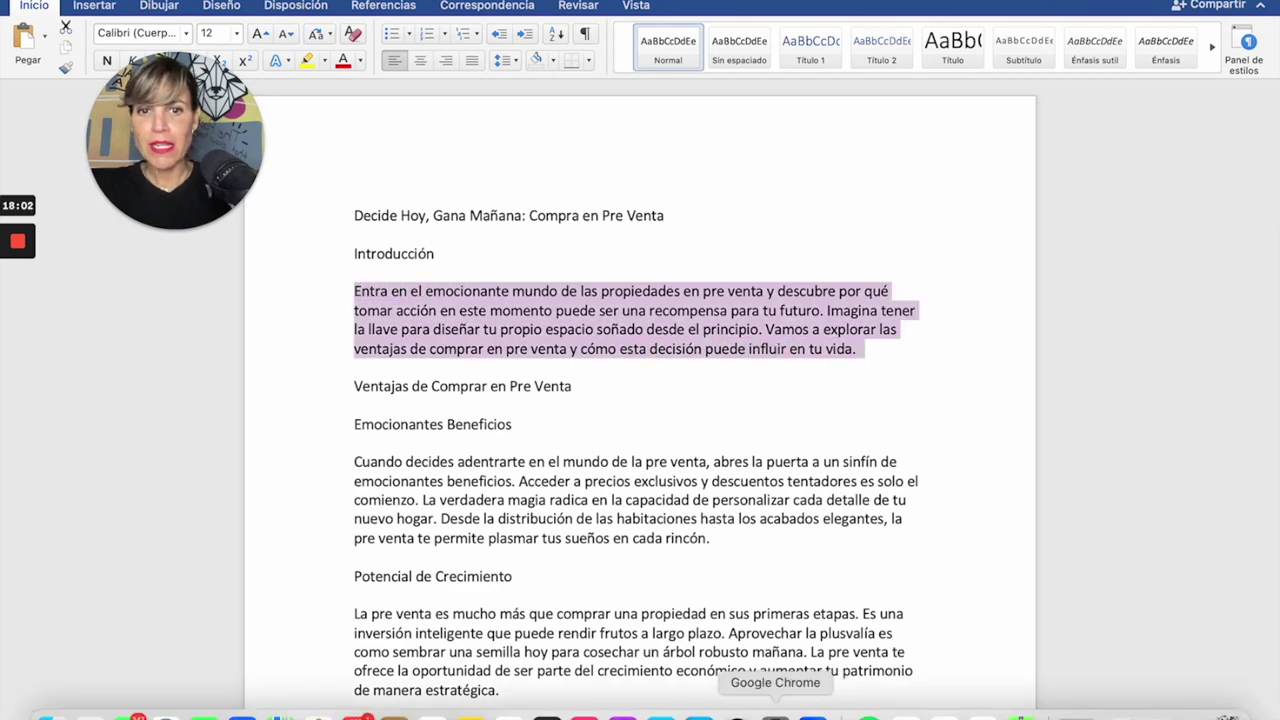
Switch back to ChatGPT in Google Chrome and read the newly generated introduction about inversiones inmobiliarias
click(771, 702)
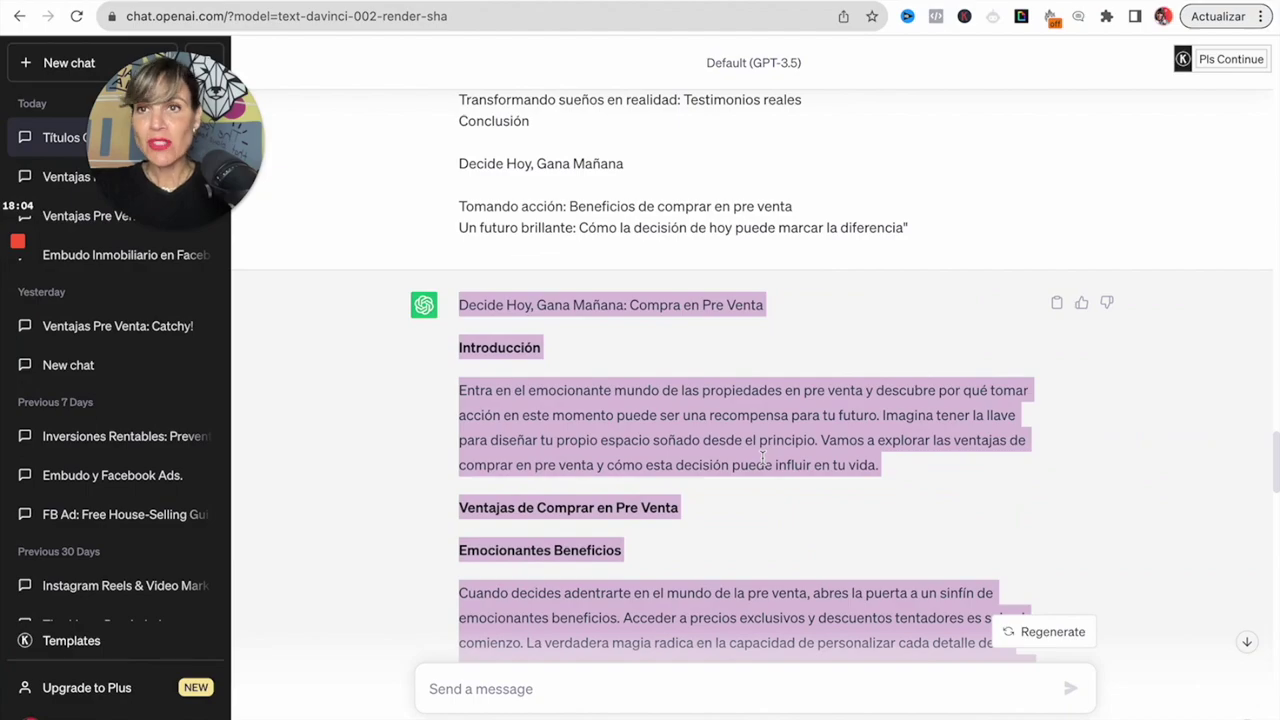
scroll(763, 458, down, 15)
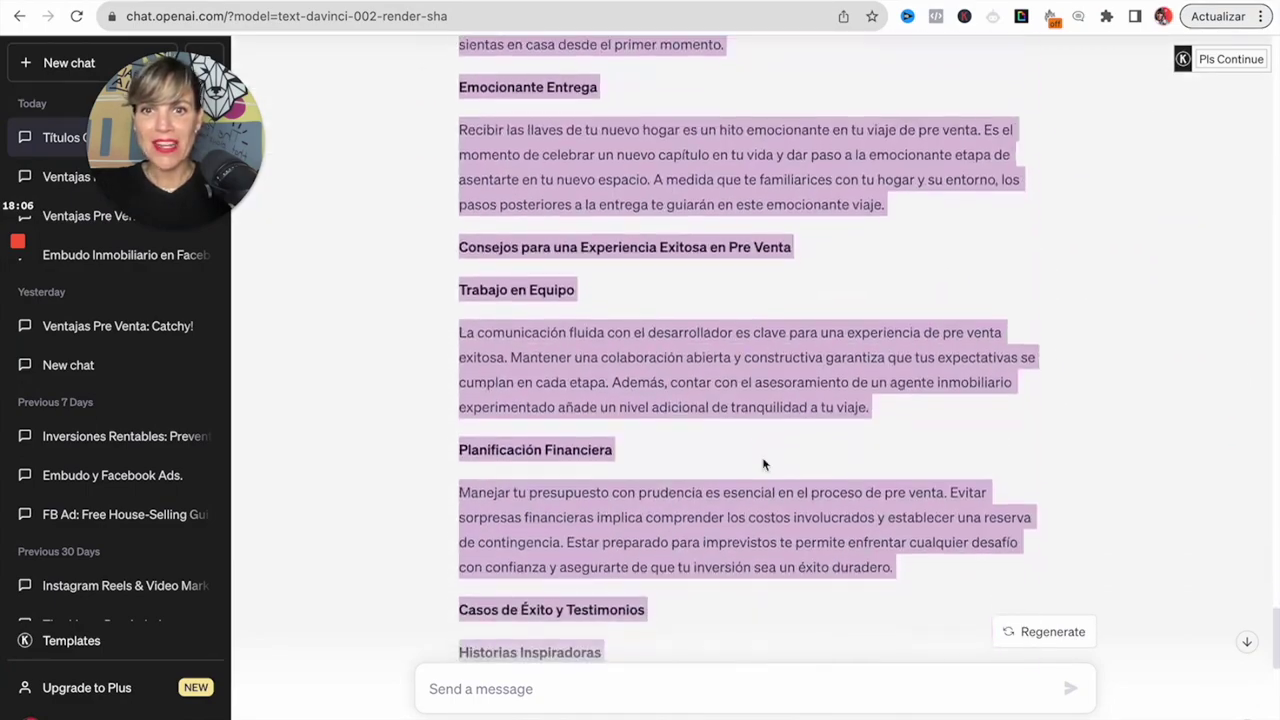
scroll(763, 463, down, 20)
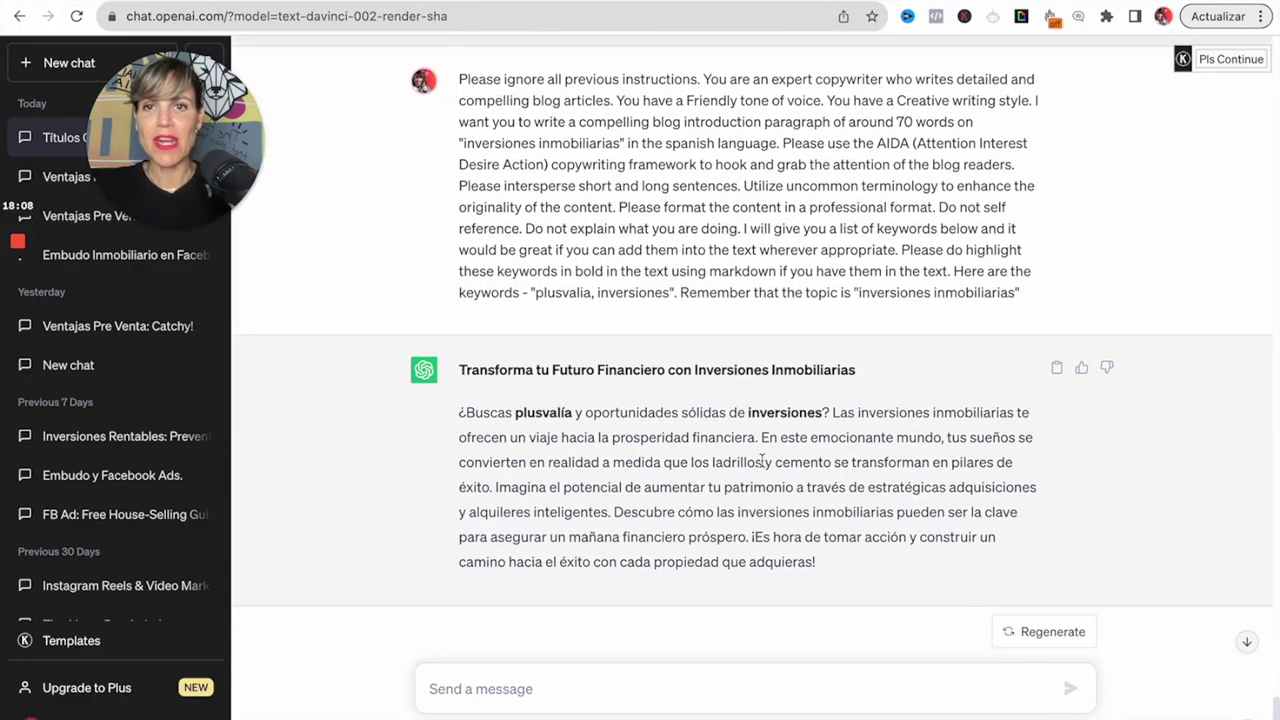
scroll(586, 450, up, 5)
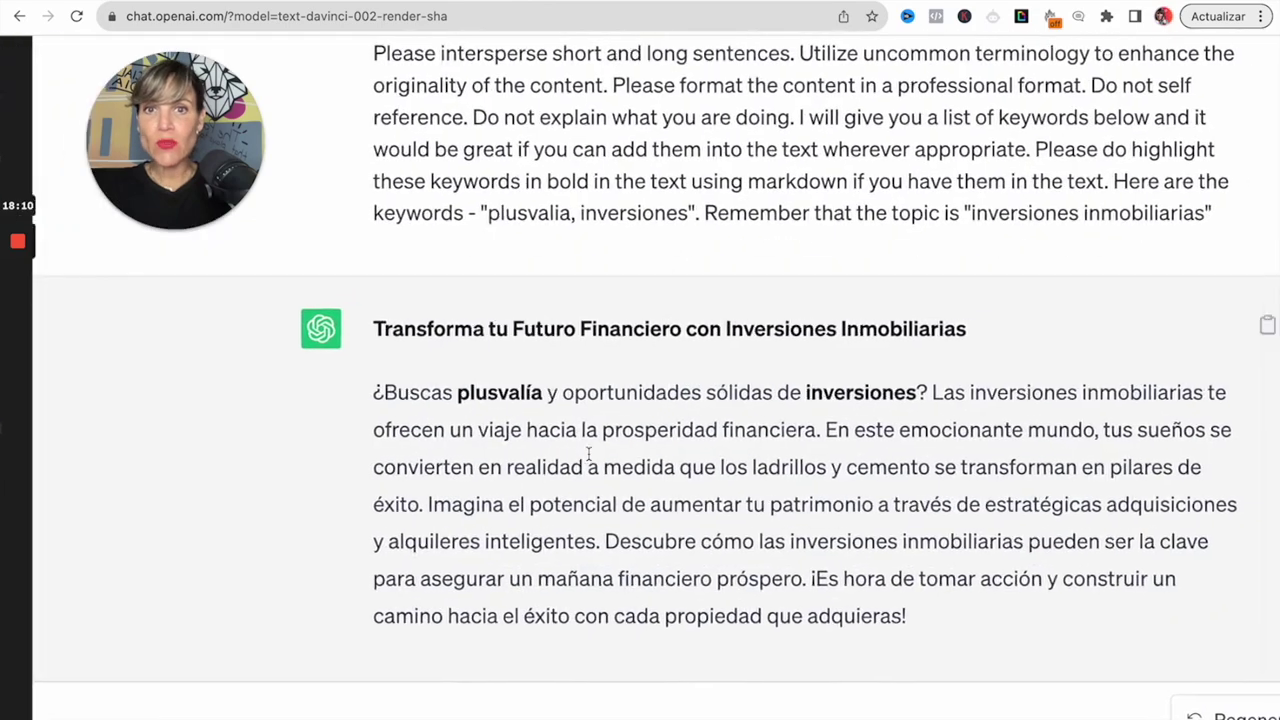
scroll(588, 453, right, 3)
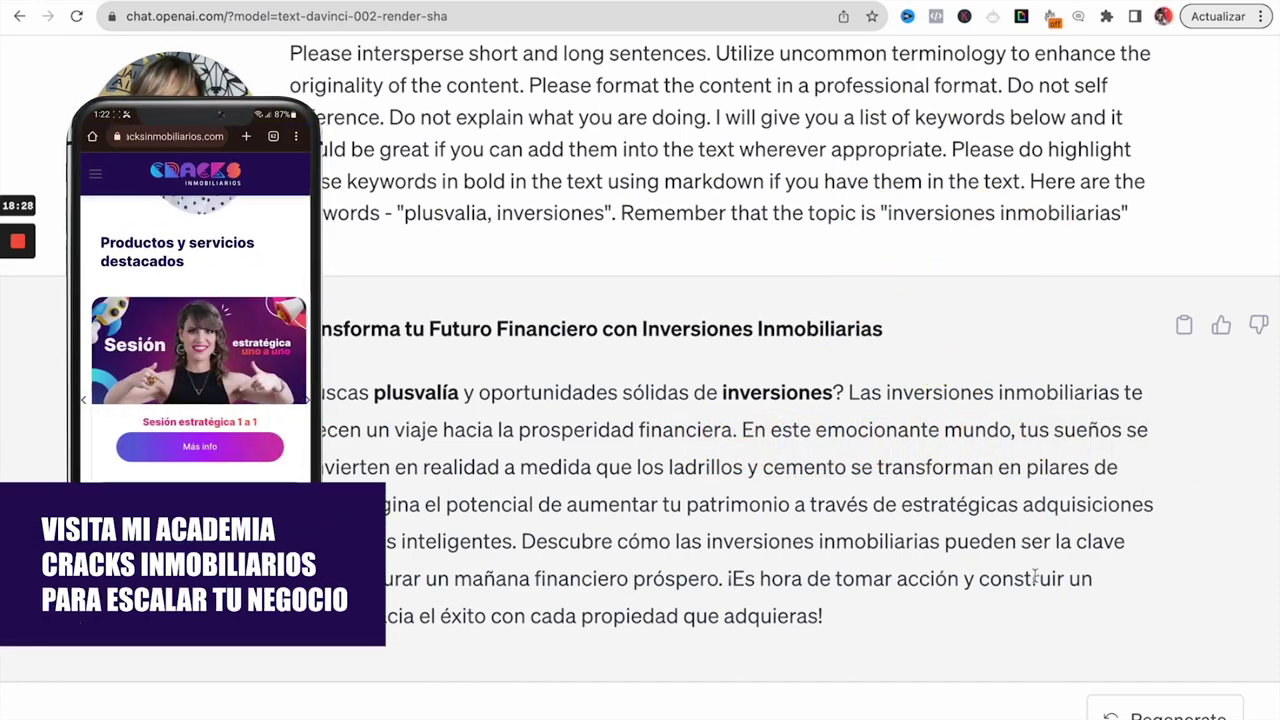
key(ctrl+minus)
key(ctrl+minus)
key(ctrl+minus)
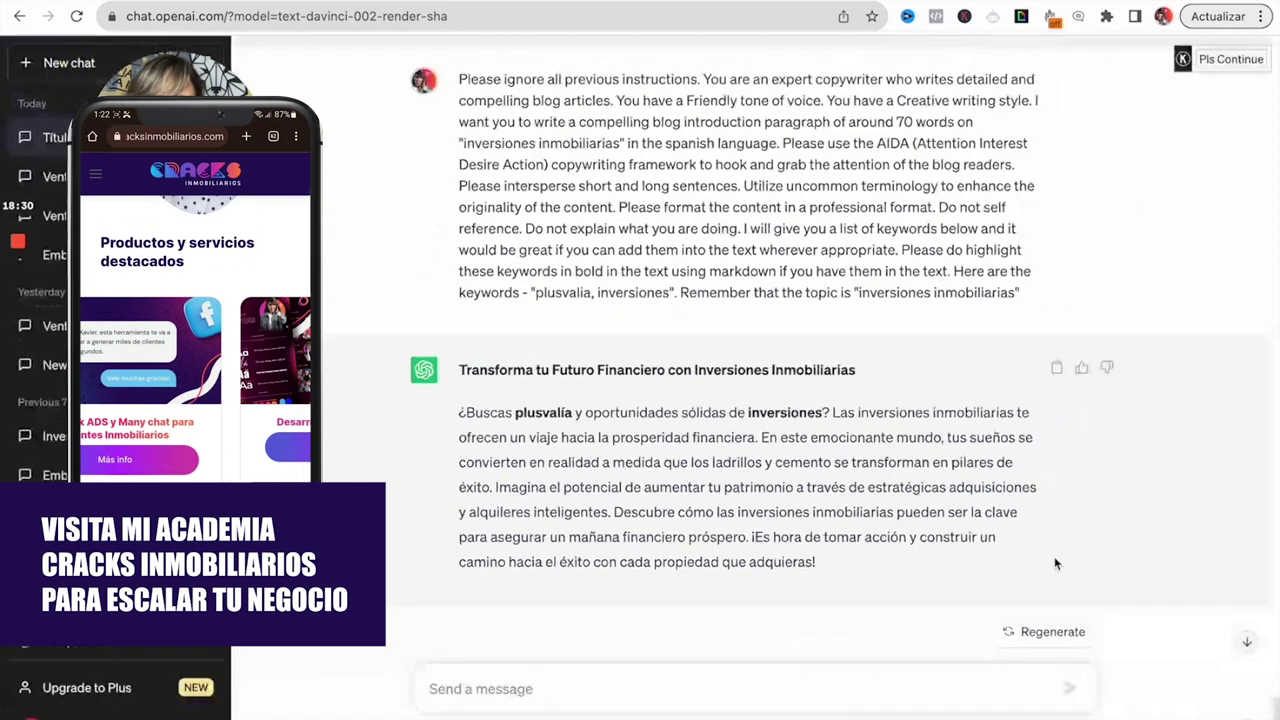
scroll(700, 560, down, 1)
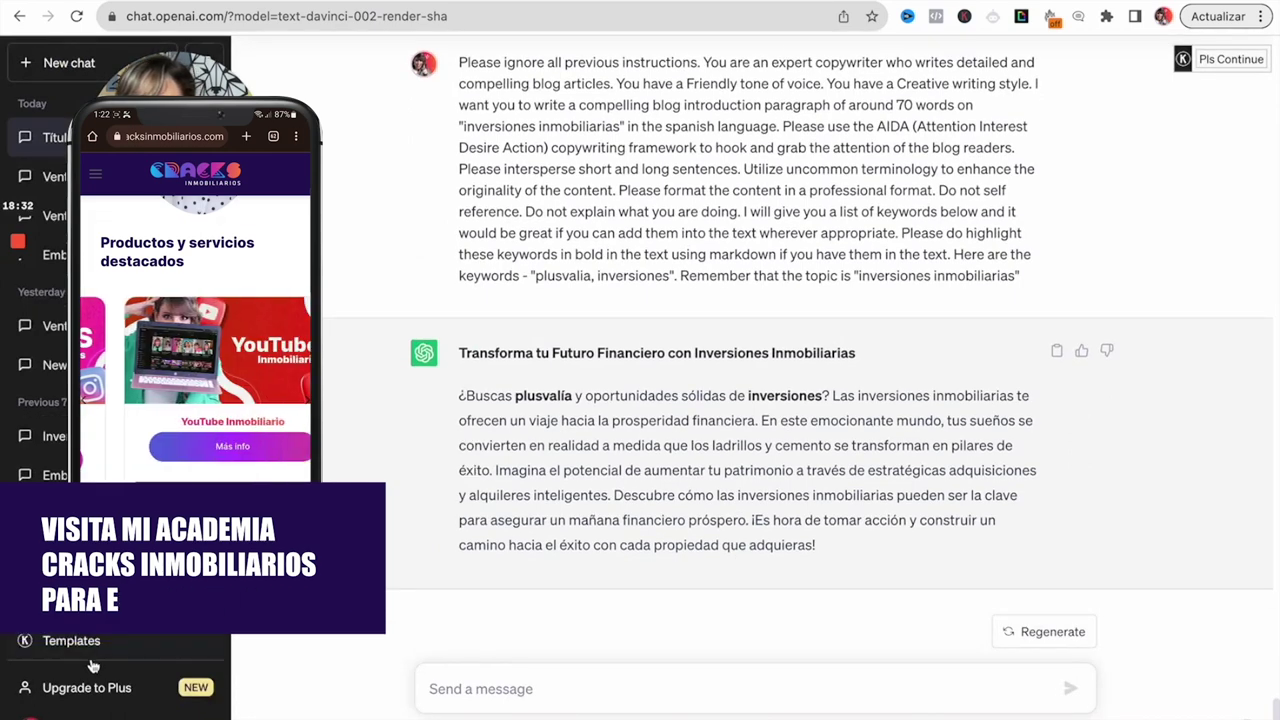
Reopen the prompt templates and set the introduction's topic to the title copied from the Word document, "Decide Hoy, Gana Mañana: Compra en Pre Venta"
click(80, 648)
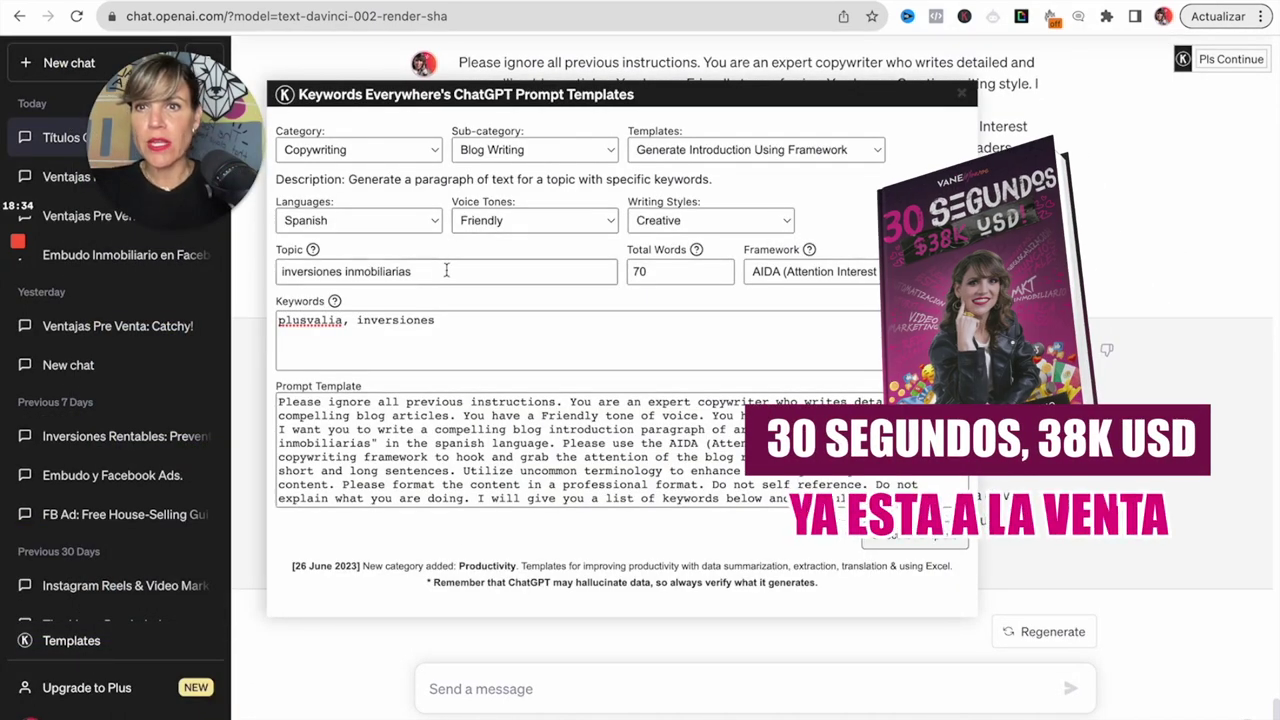
triple_click(447, 276)
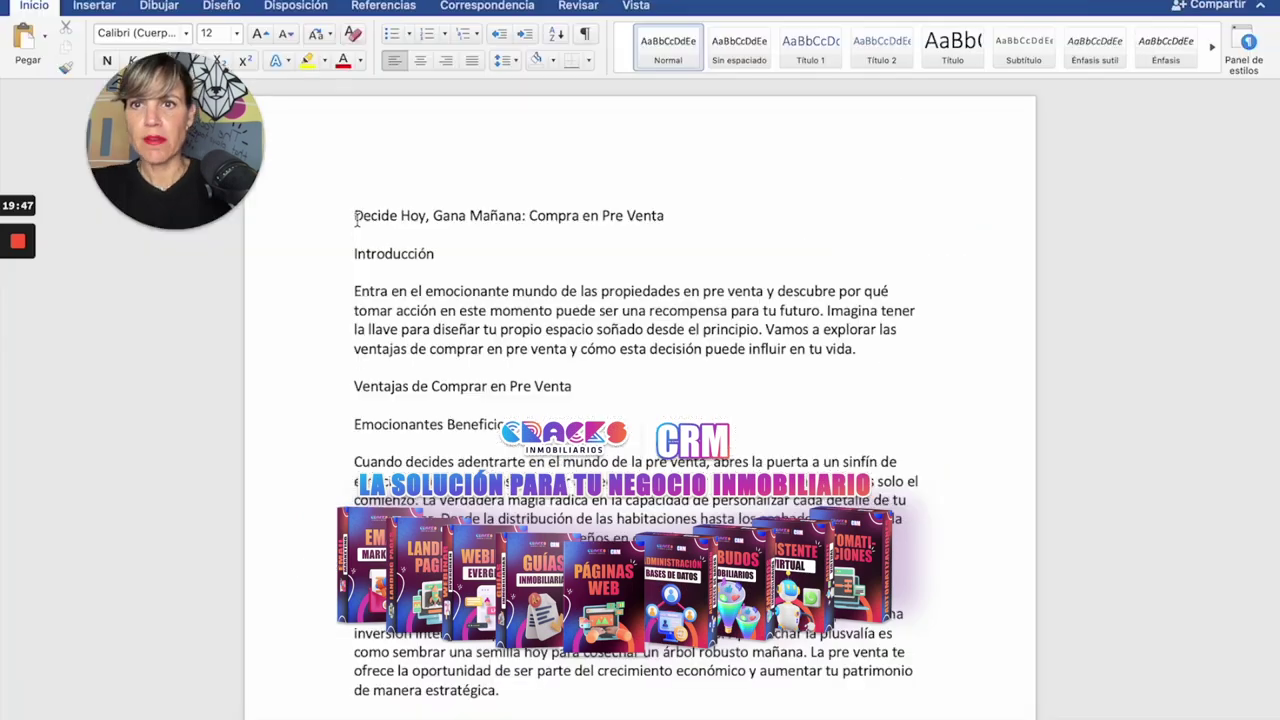
drag(356, 220, 700, 220)
key(super+c)
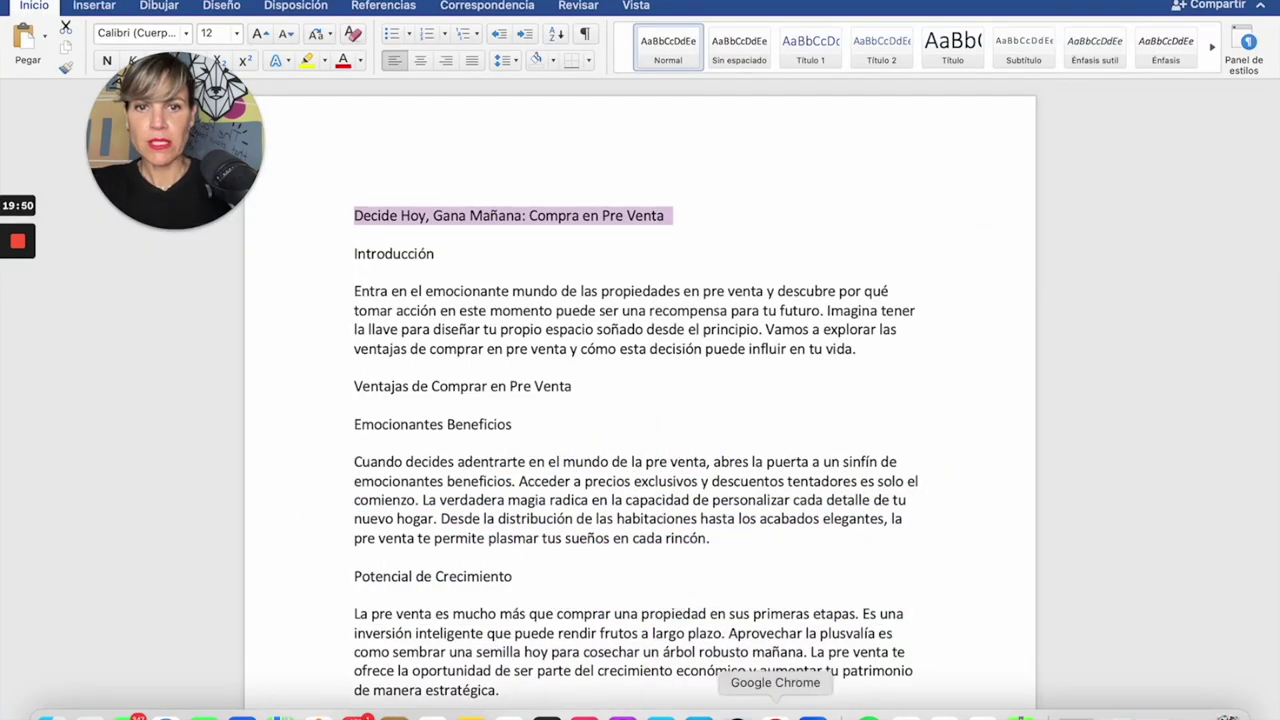
click(780, 708)
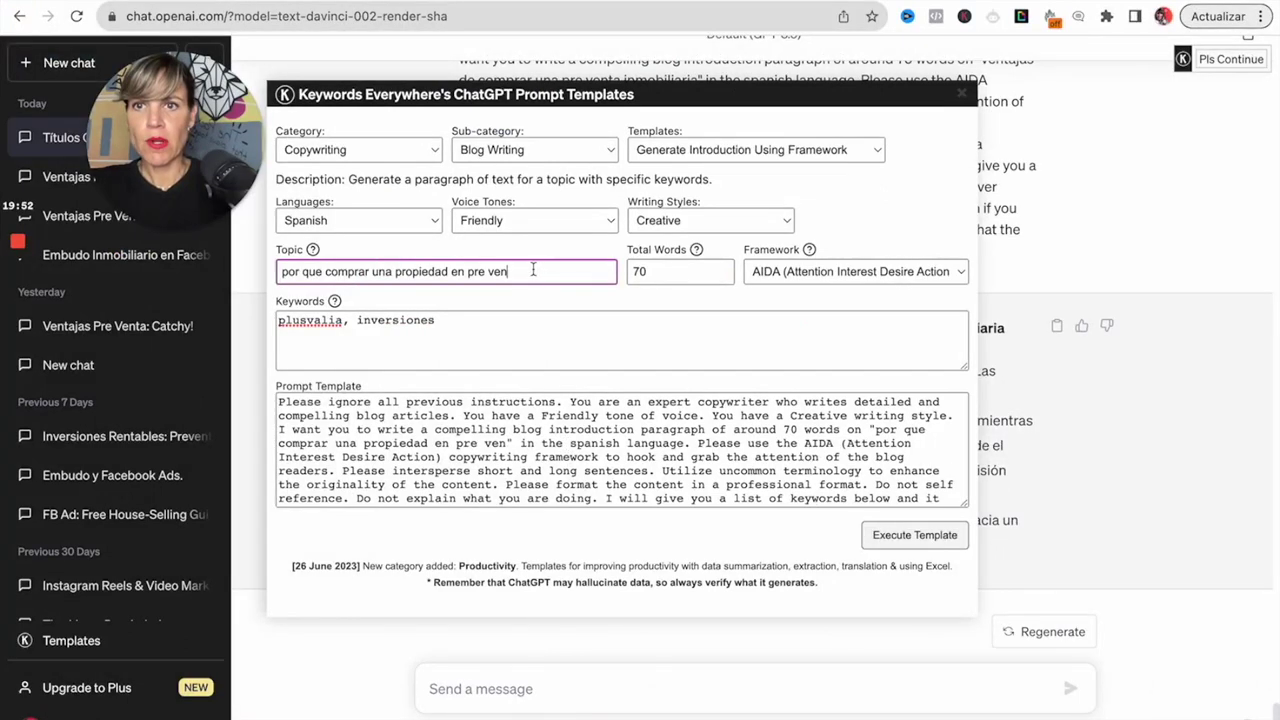
drag(541, 271, 184, 258)
key(super+v)
Replace the keywords with "inversiones , plusvalia" and generate the introduction for the new topic
click(465, 343)
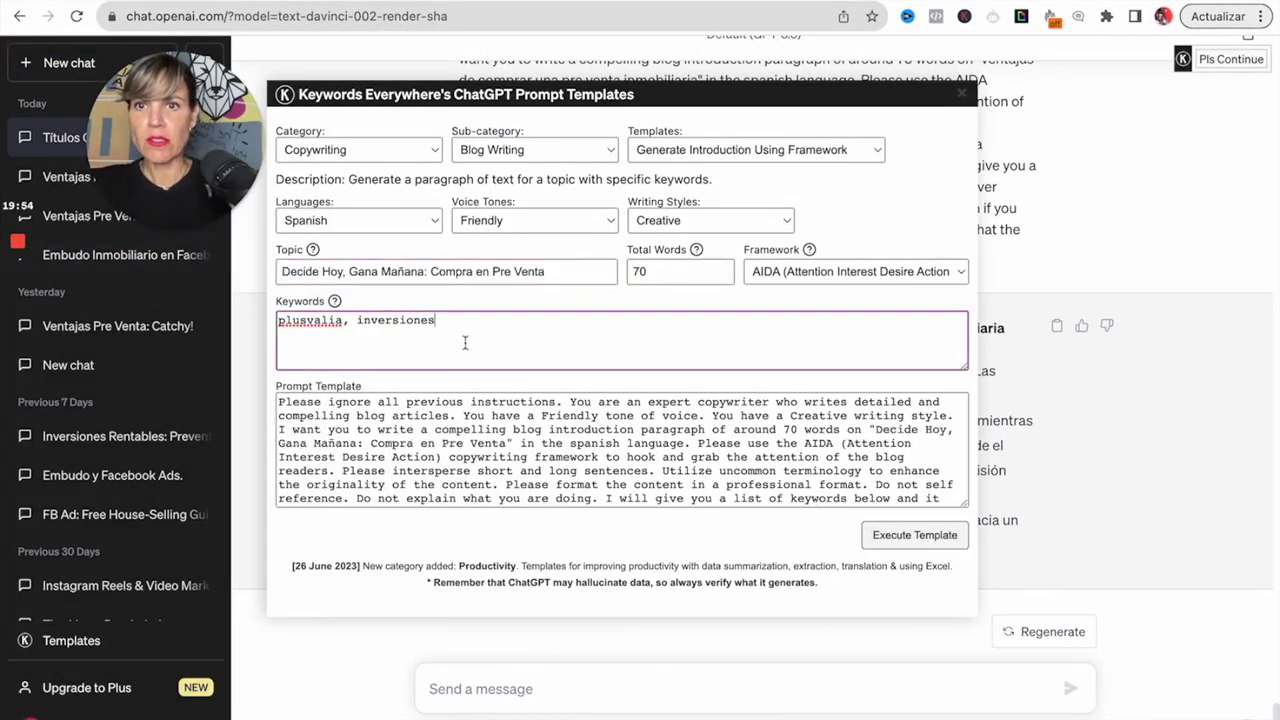
key(super+a)
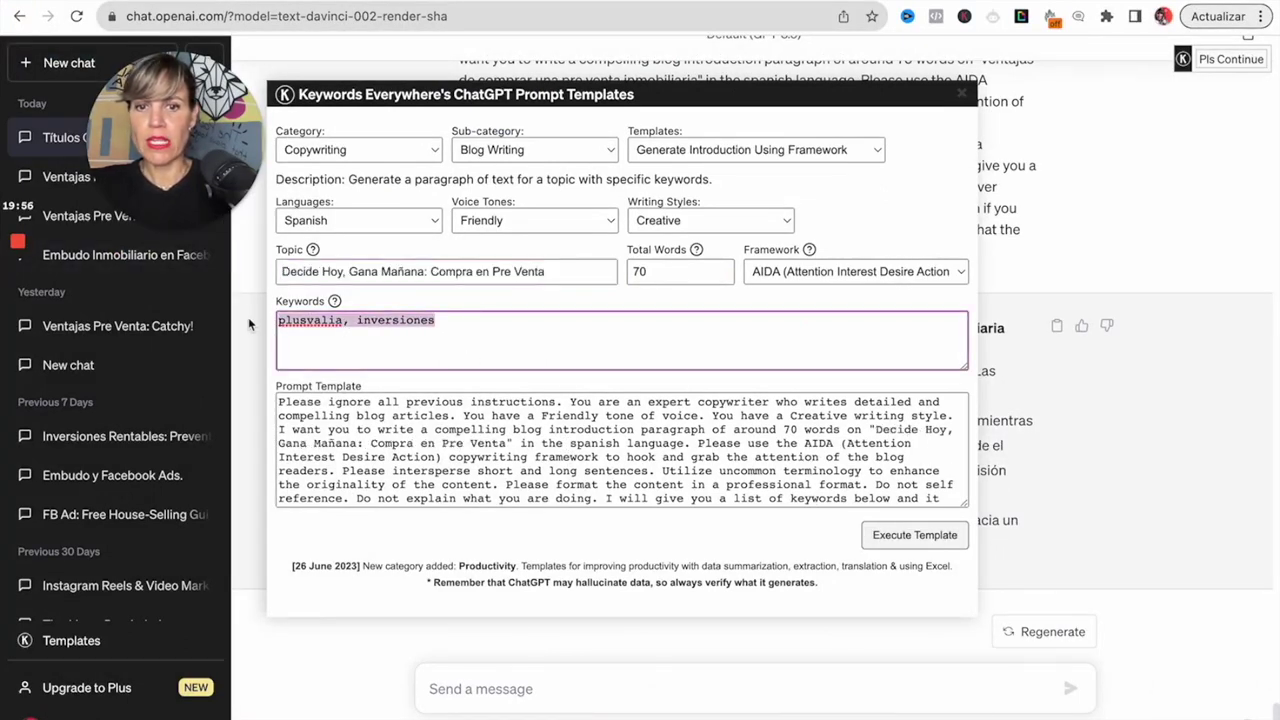
text(inversiones , plusvalia)
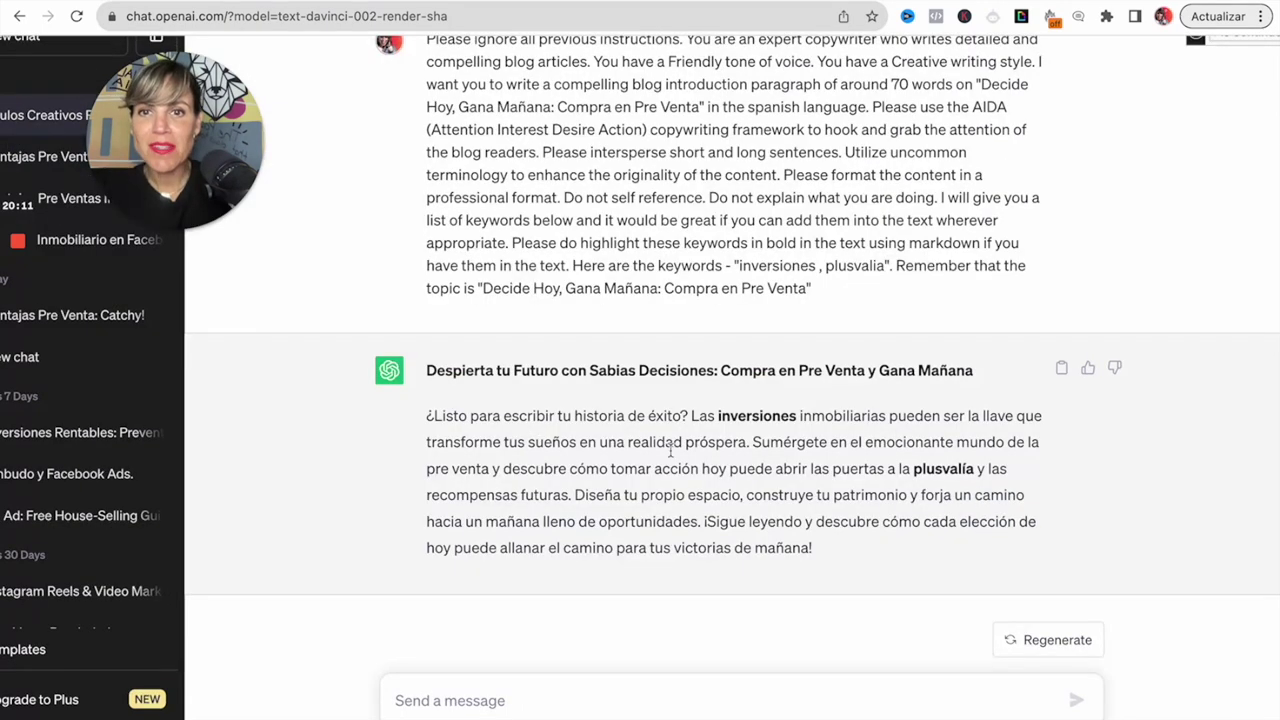